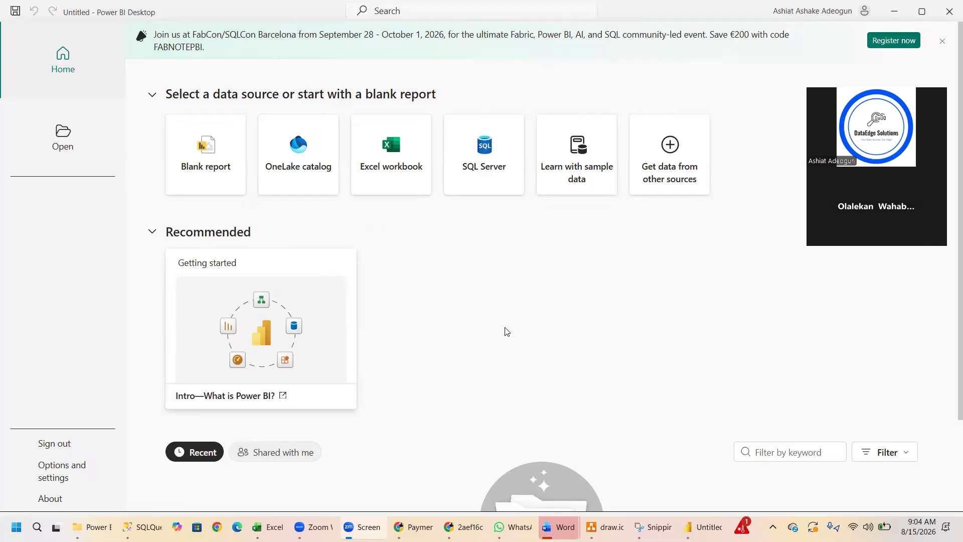
{"action": "mouse_move", "coordinate": [512, 527]}
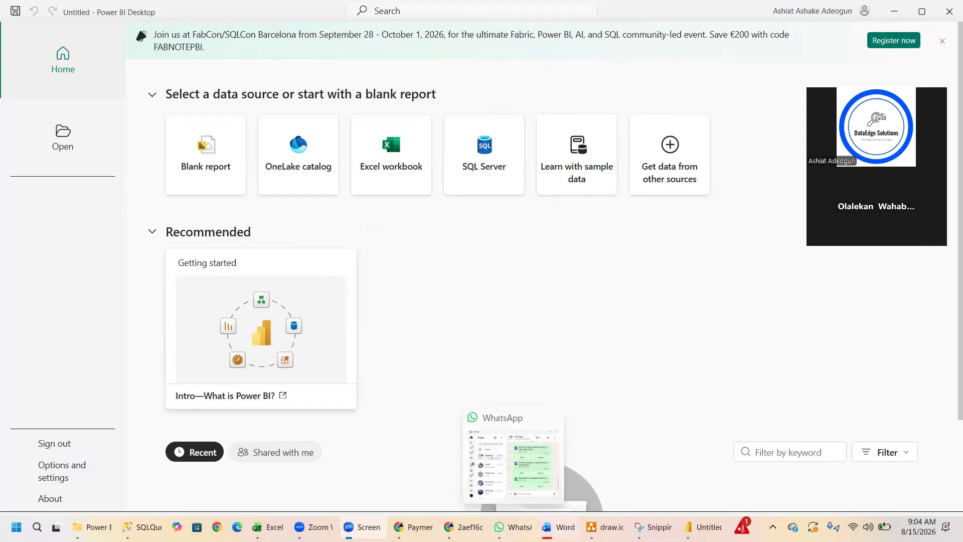
{"action": "mouse_move", "coordinate": [558, 526]}
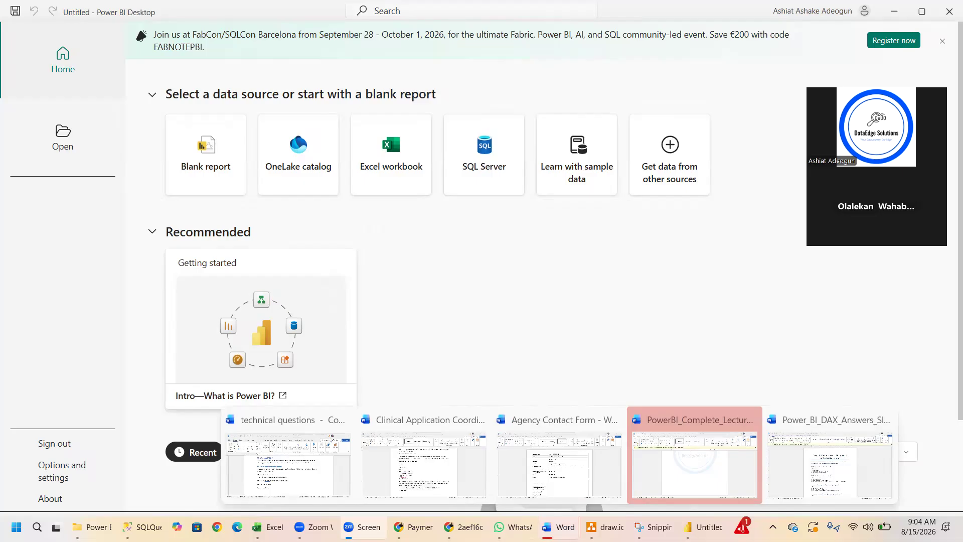
{"action": "left_click", "coordinate": [93, 527]}
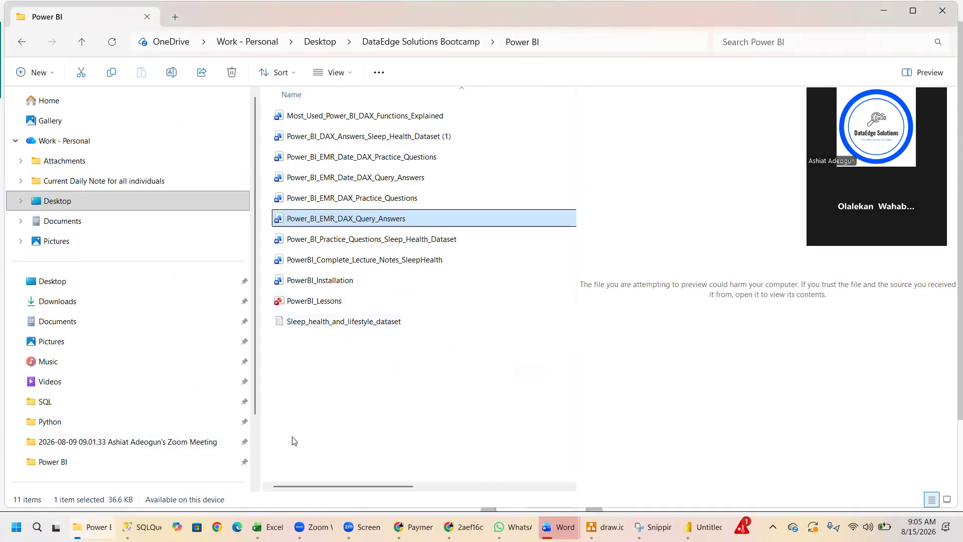
{"action": "mouse_move", "coordinate": [501, 526]}
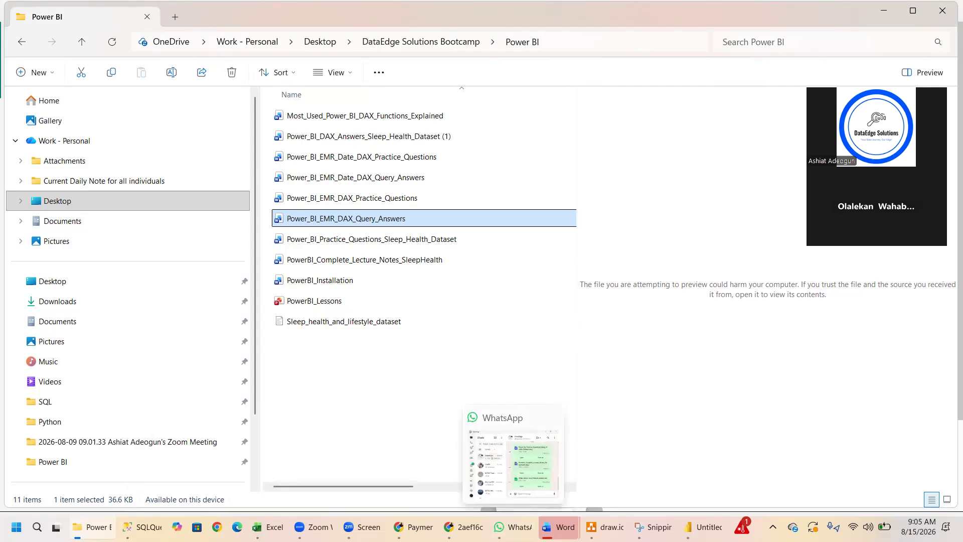
{"action": "left_click", "coordinate": [703, 527]}
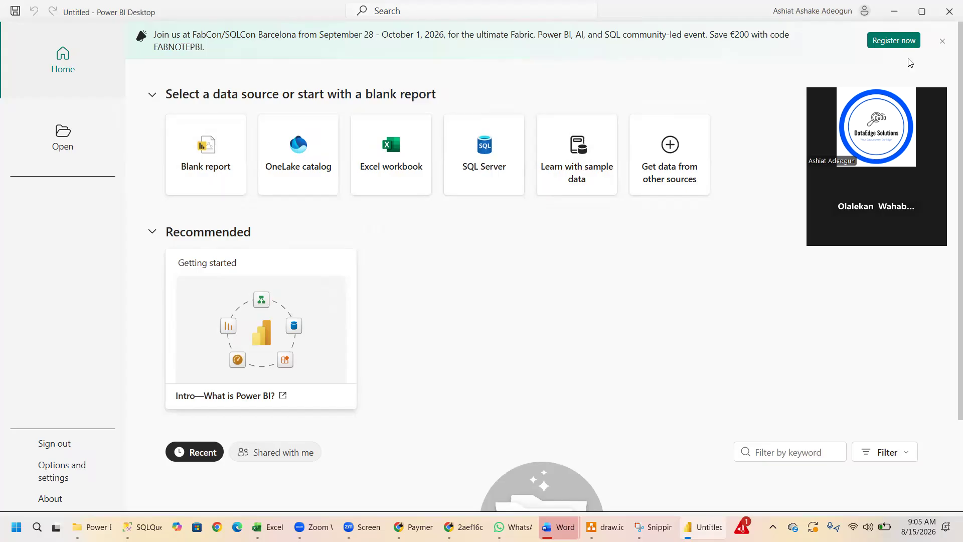
{"action": "left_click_drag", "start_coordinate": [896, 76], "coordinate": [891, 333]}
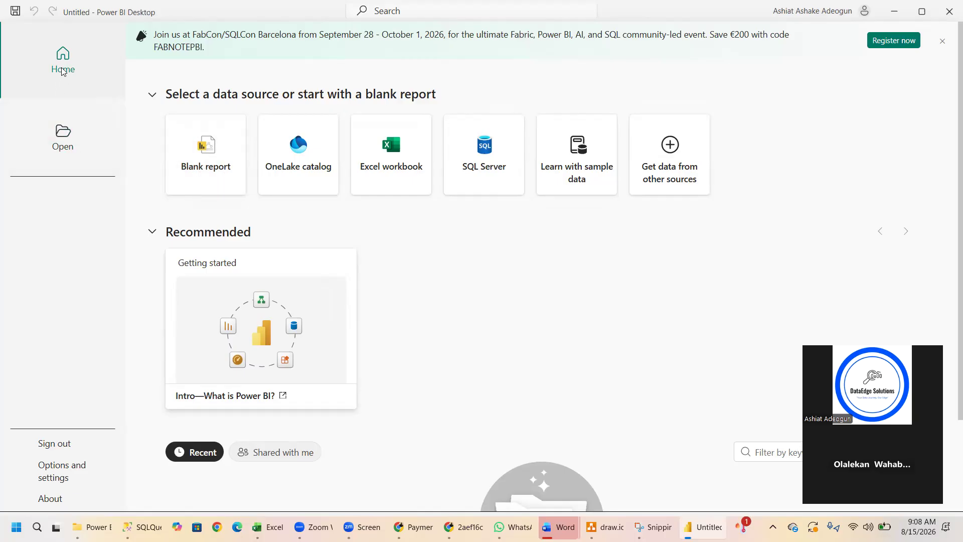
Create a blank report and start a data import from a Text/CSV source.
{"action": "left_click", "coordinate": [203, 153]}
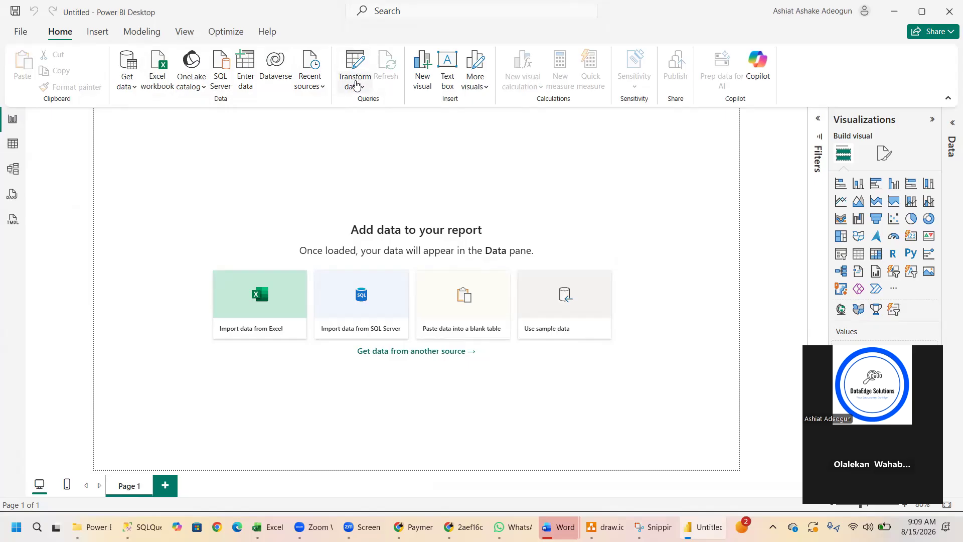
{"action": "left_click", "coordinate": [128, 80]}
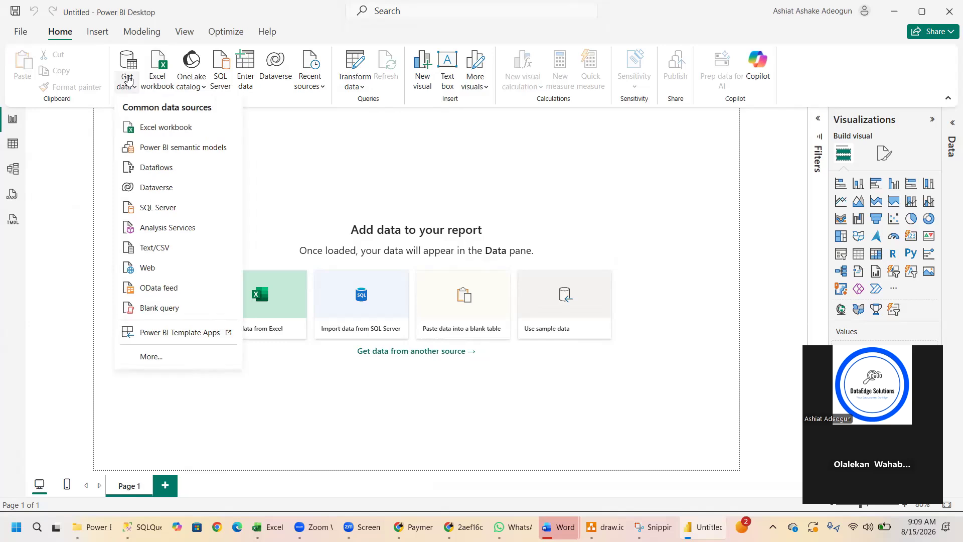
{"action": "left_click", "coordinate": [159, 249]}
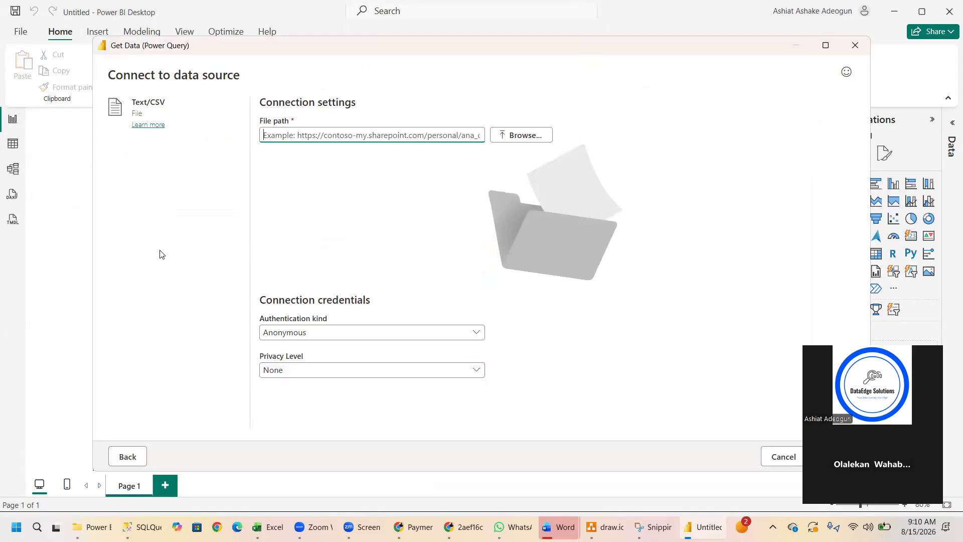
Connect to the Sleep_health_and_lifestyle_dataset file in the Power BI folder of DataEdge Solutions Bootcamp and preview its data.
{"action": "left_click", "coordinate": [515, 139]}
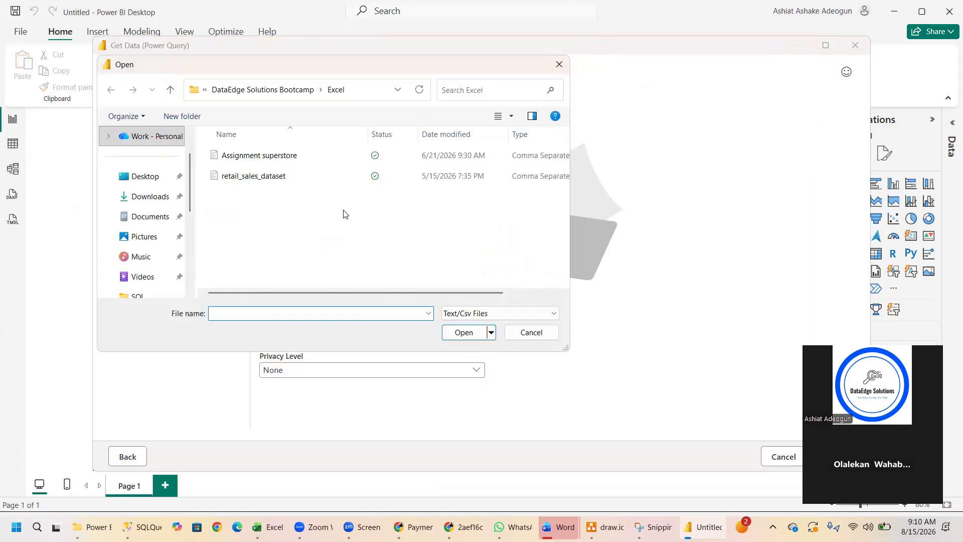
{"action": "left_click", "coordinate": [262, 91]}
{"action": "left_click", "coordinate": [243, 179]}
{"action": "double_click", "coordinate": [243, 179]}
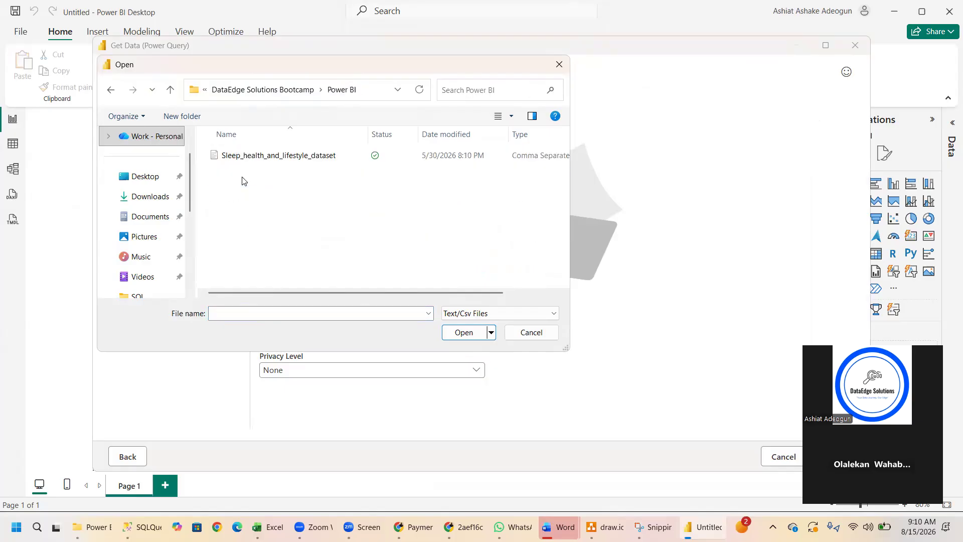
{"action": "left_click", "coordinate": [238, 158]}
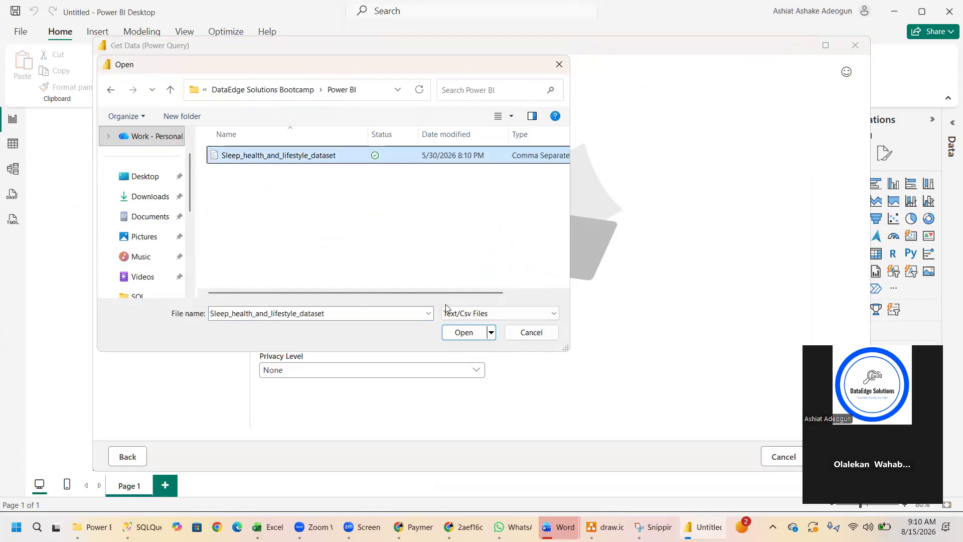
{"action": "left_click", "coordinate": [457, 332]}
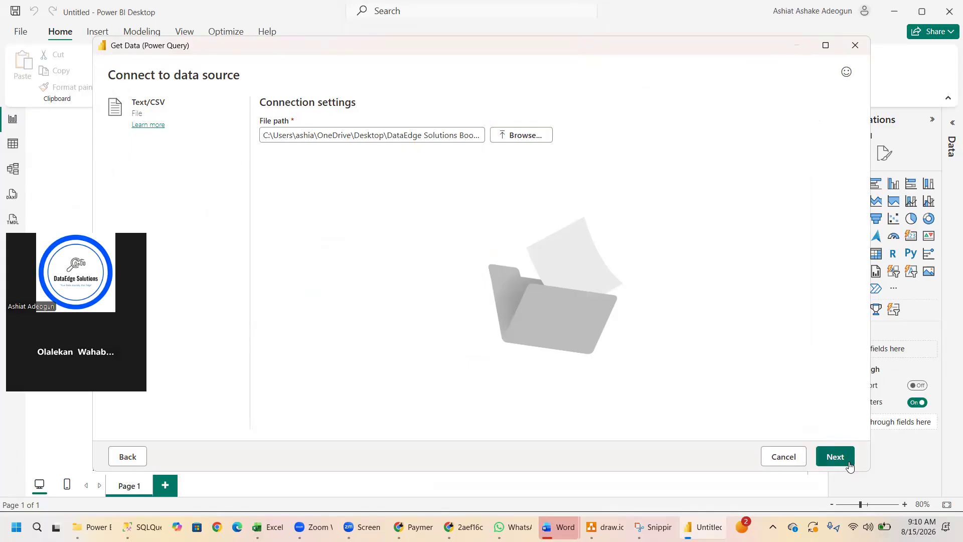
{"action": "left_click", "coordinate": [835, 457]}
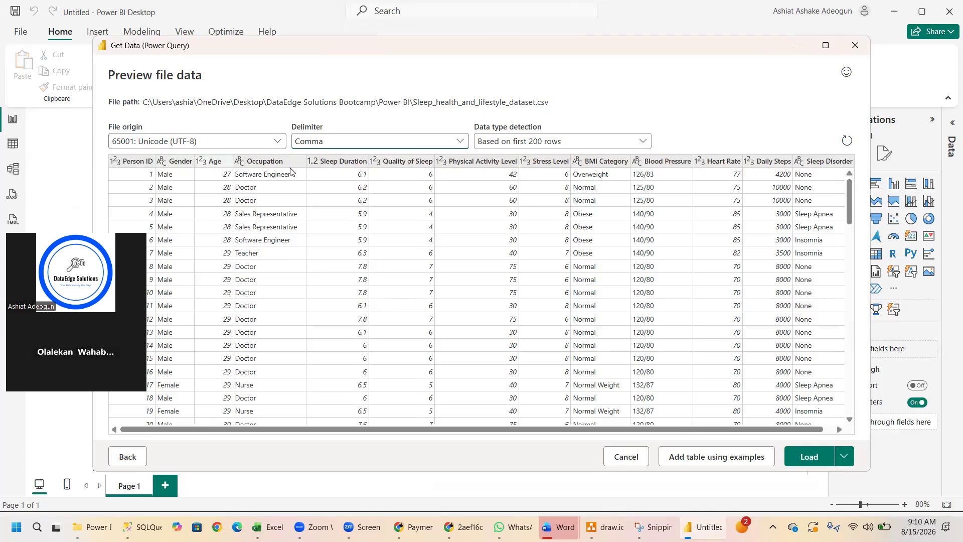
Send the previewed dataset to the Power Query Editor with Transform data and maximize the editor window.
{"action": "left_click_drag", "start_coordinate": [261, 430], "coordinate": [323, 362]}
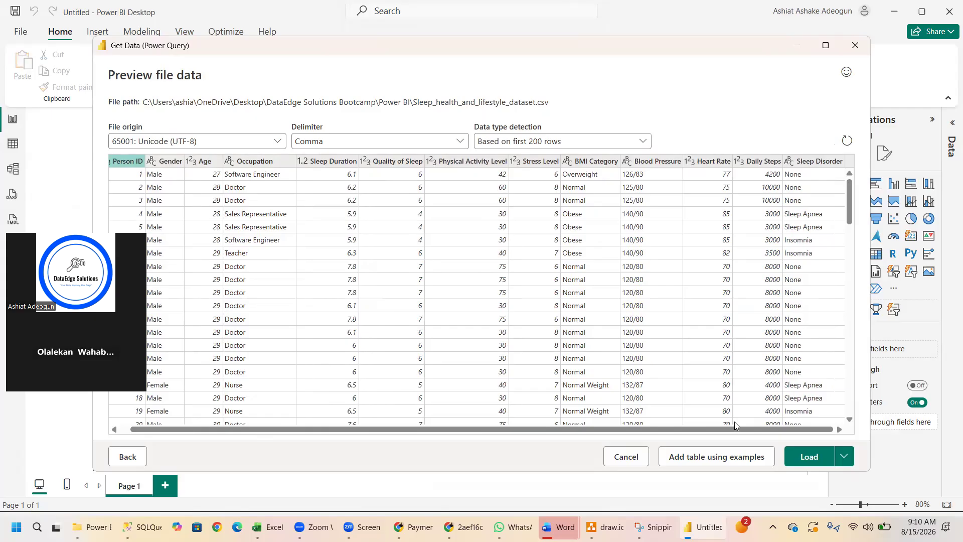
{"action": "left_click", "coordinate": [842, 457]}
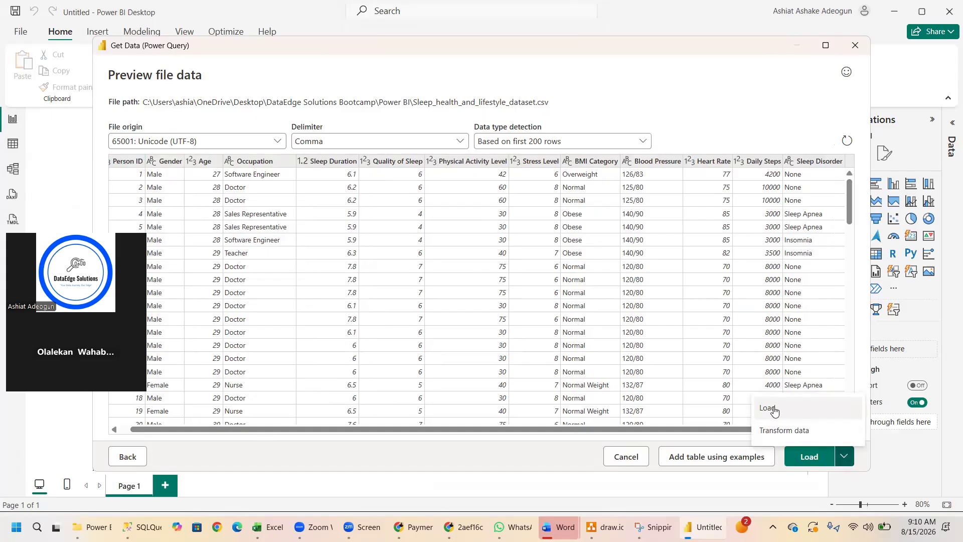
{"action": "left_click", "coordinate": [793, 433]}
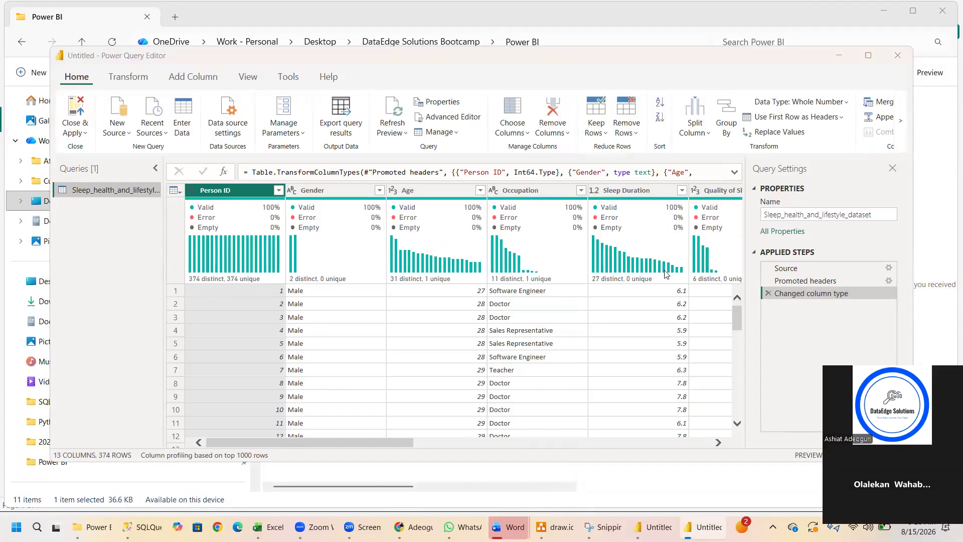
{"action": "mouse_move", "coordinate": [667, 273]}
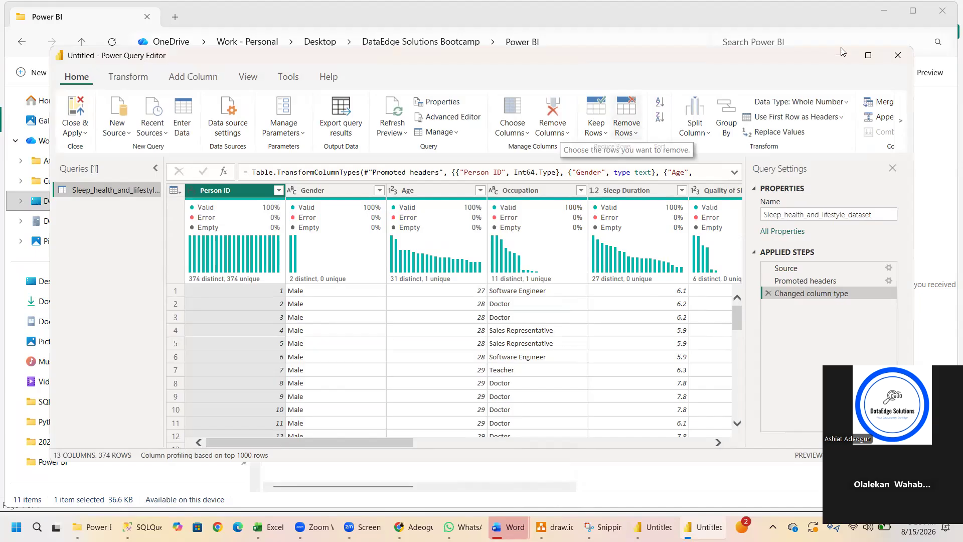
{"action": "left_click", "coordinate": [869, 57]}
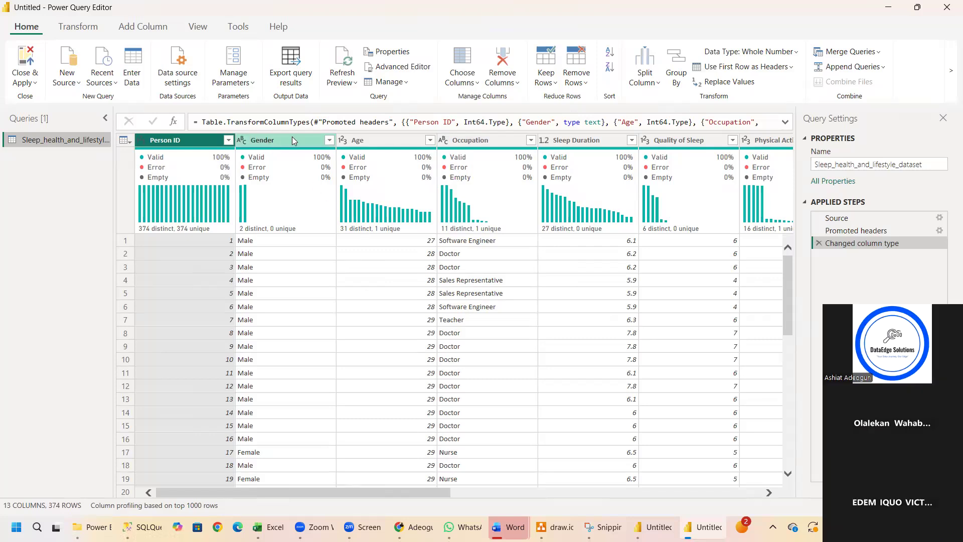
Apply a filter on the Gender column with all values, Female and Male, selected.
{"action": "left_click", "coordinate": [321, 141]}
{"action": "left_click", "coordinate": [329, 141]}
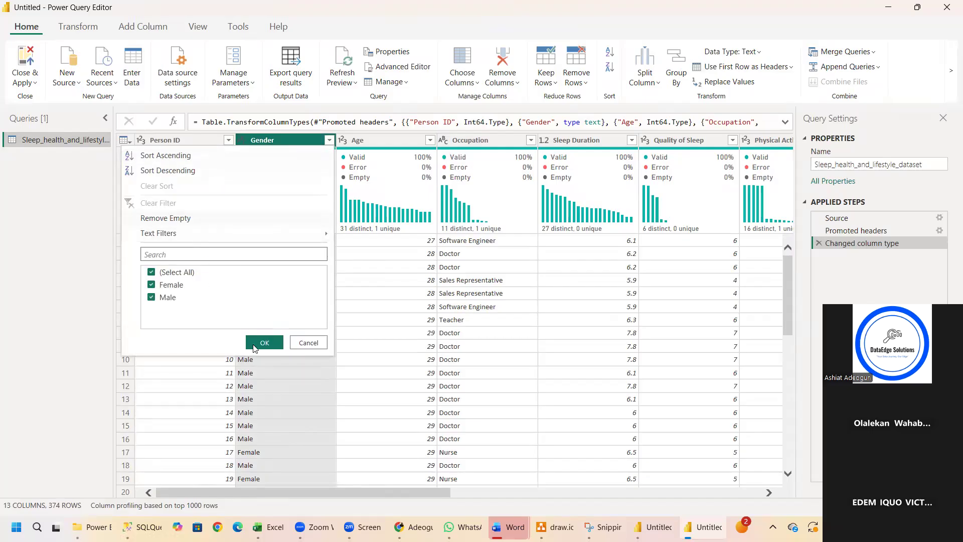
{"action": "left_click", "coordinate": [264, 342]}
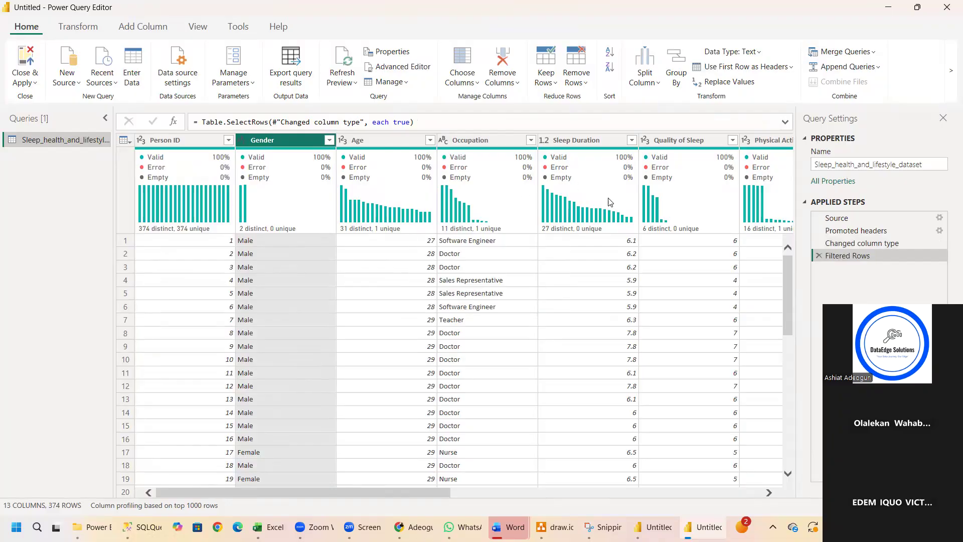
Change the Sleep Duration column's data type to Whole Number.
{"action": "left_click", "coordinate": [598, 140]}
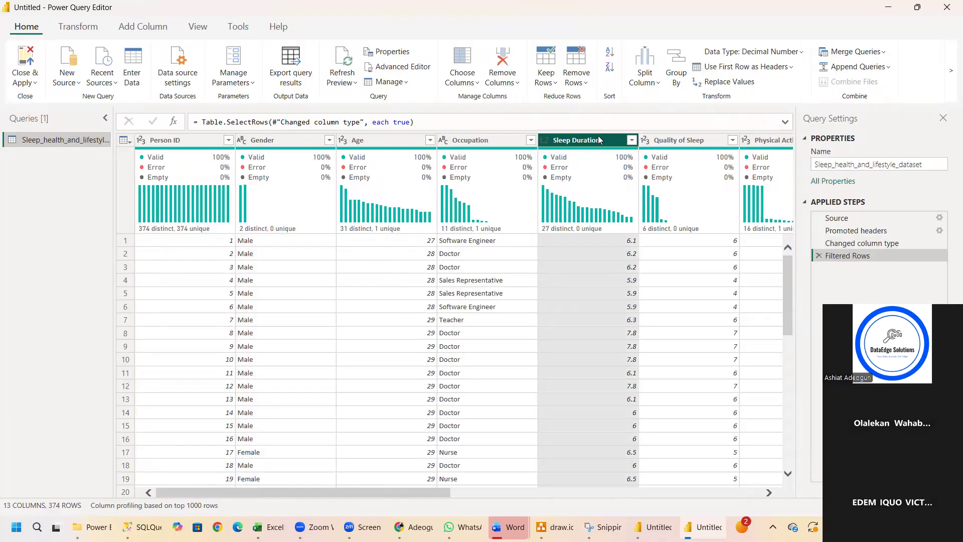
{"action": "right_click", "coordinate": [596, 136]}
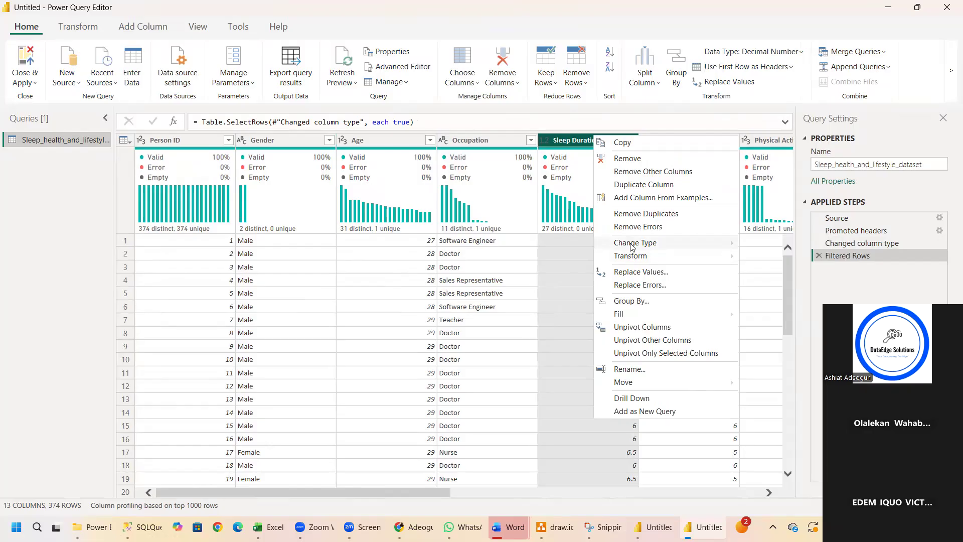
{"action": "mouse_move", "coordinate": [631, 246]}
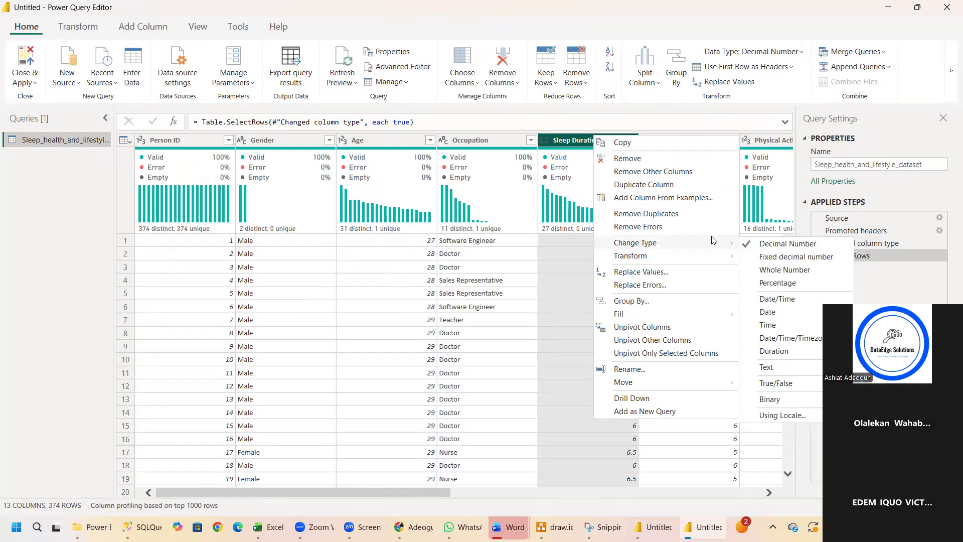
{"action": "left_click", "coordinate": [773, 271]}
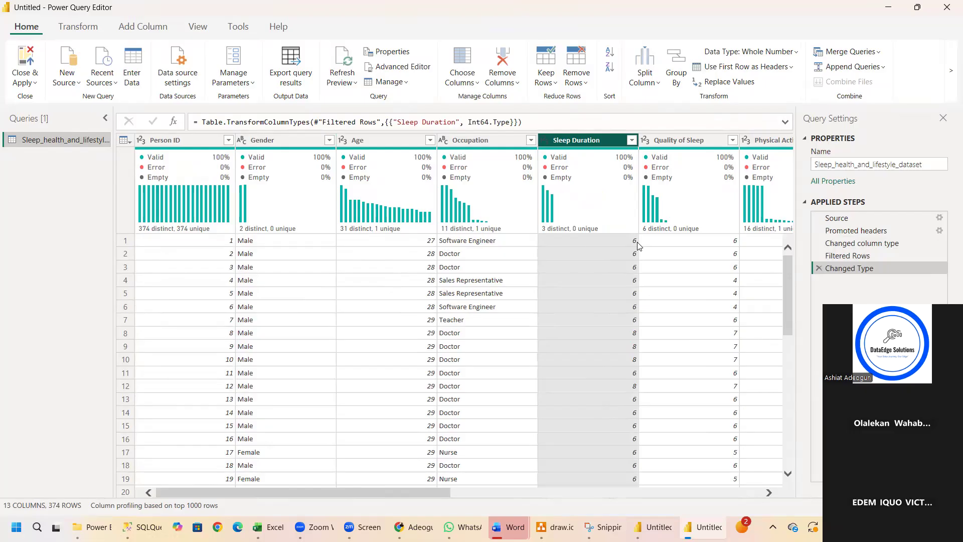
Remove the Changed Type step from the query's applied steps to undo the Sleep Duration conversion.
{"action": "right_click", "coordinate": [569, 140]}
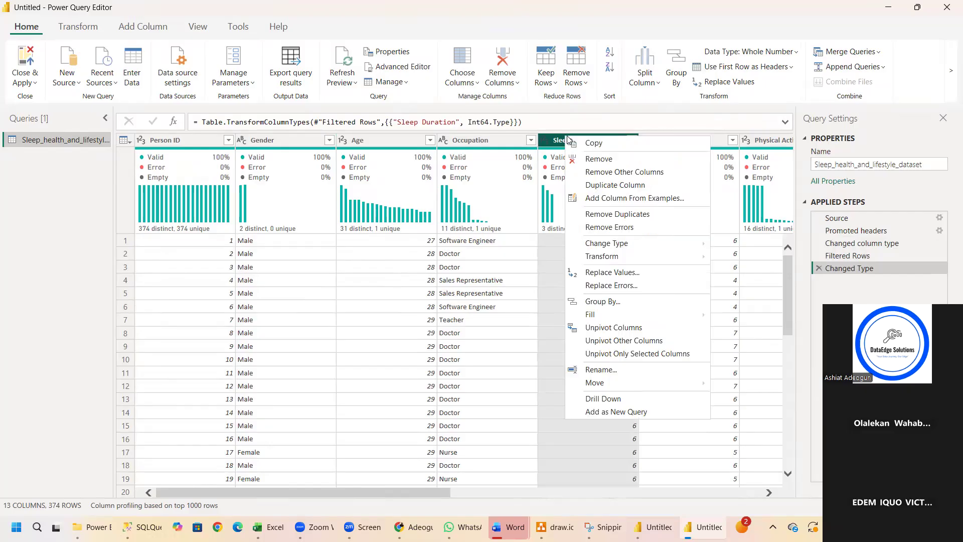
{"action": "mouse_move", "coordinate": [606, 245]}
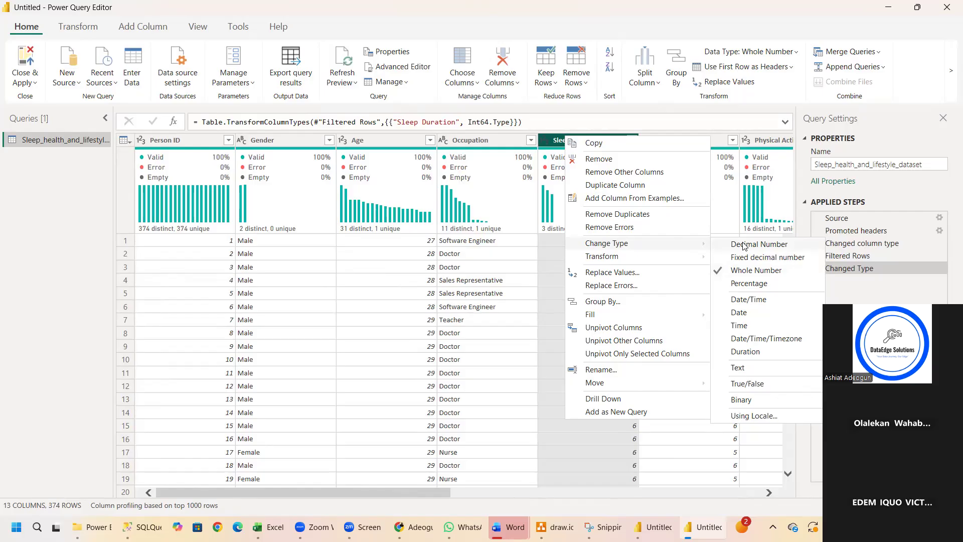
{"action": "left_click", "coordinate": [839, 307]}
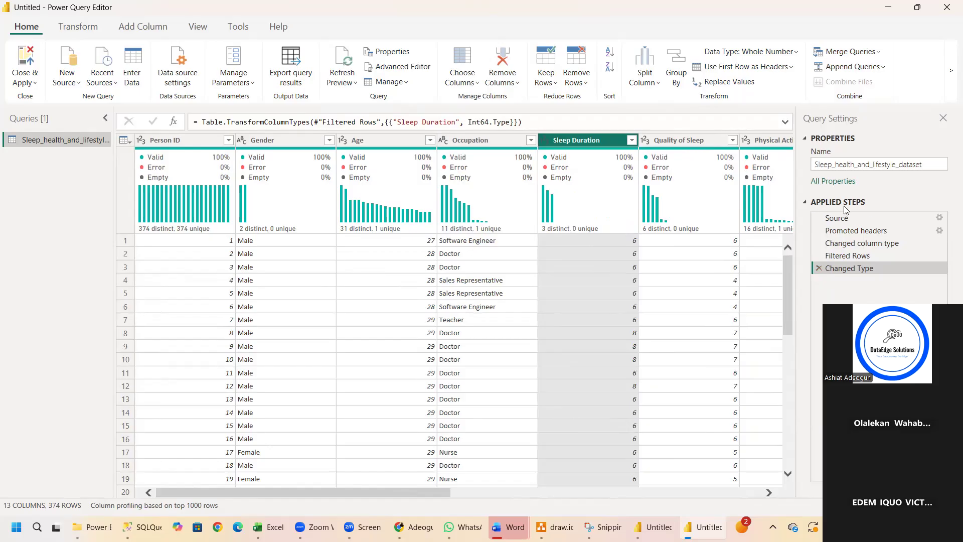
{"action": "left_click", "coordinate": [819, 269]}
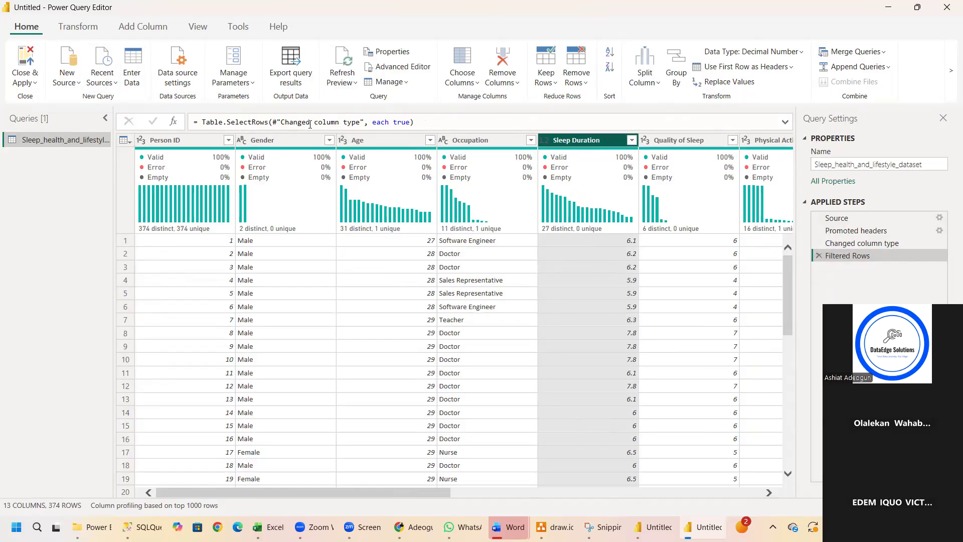
Detect the Sleep Duration column's data type automatically and replace that conversion with Whole Number.
{"action": "left_click", "coordinate": [88, 30]}
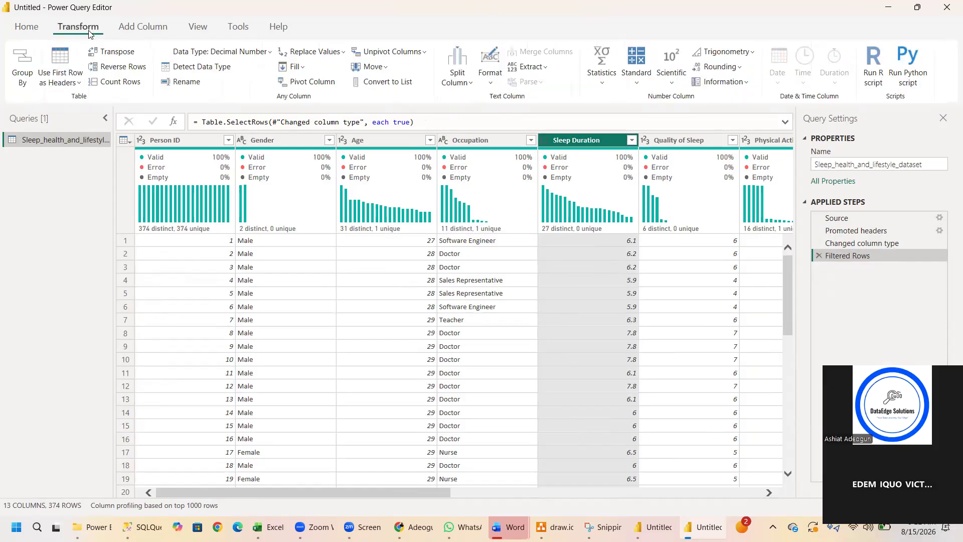
{"action": "left_click", "coordinate": [211, 71]}
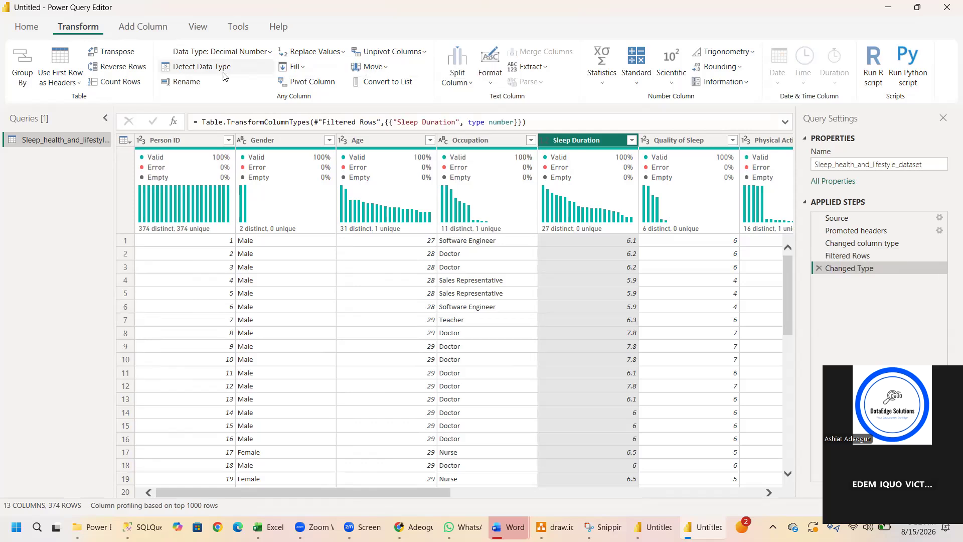
{"action": "left_click", "coordinate": [271, 54]}
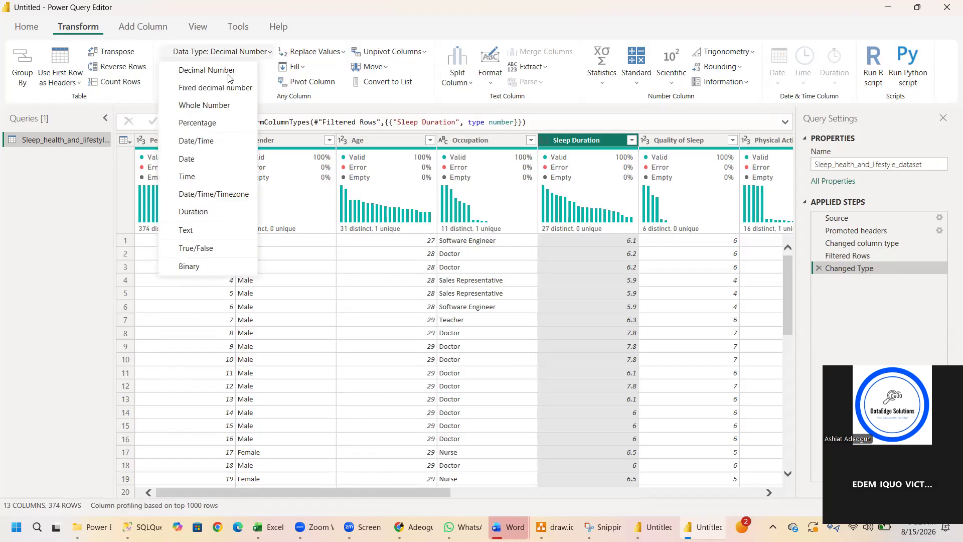
{"action": "left_click", "coordinate": [223, 108]}
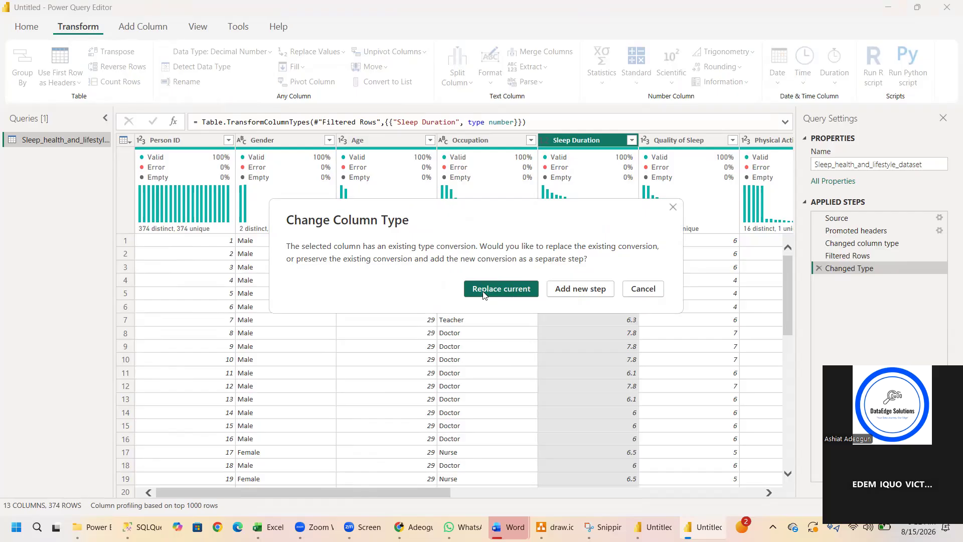
{"action": "left_click", "coordinate": [483, 293]}
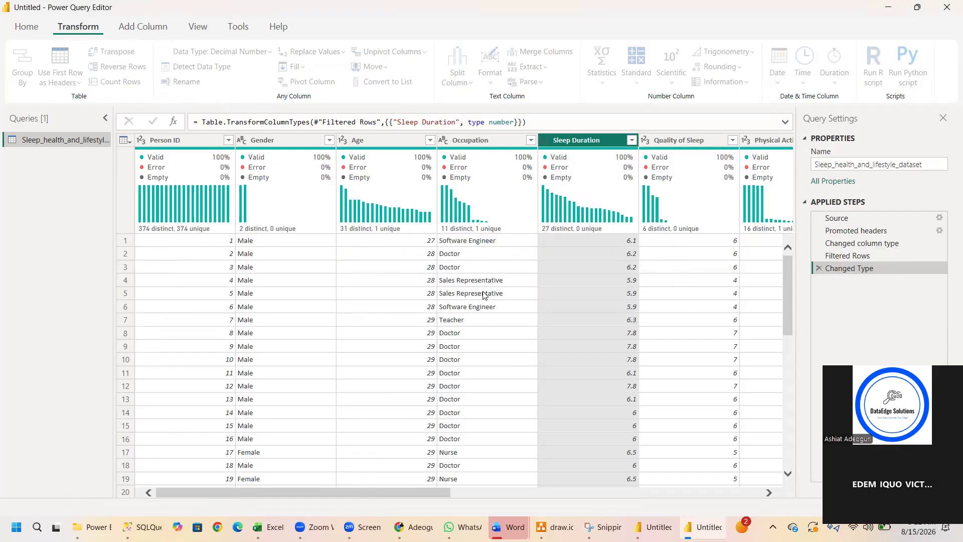
Remove the Changed Type step from the applied steps to undo the Sleep Duration column's Whole Number conversion.
{"action": "right_click", "coordinate": [592, 145]}
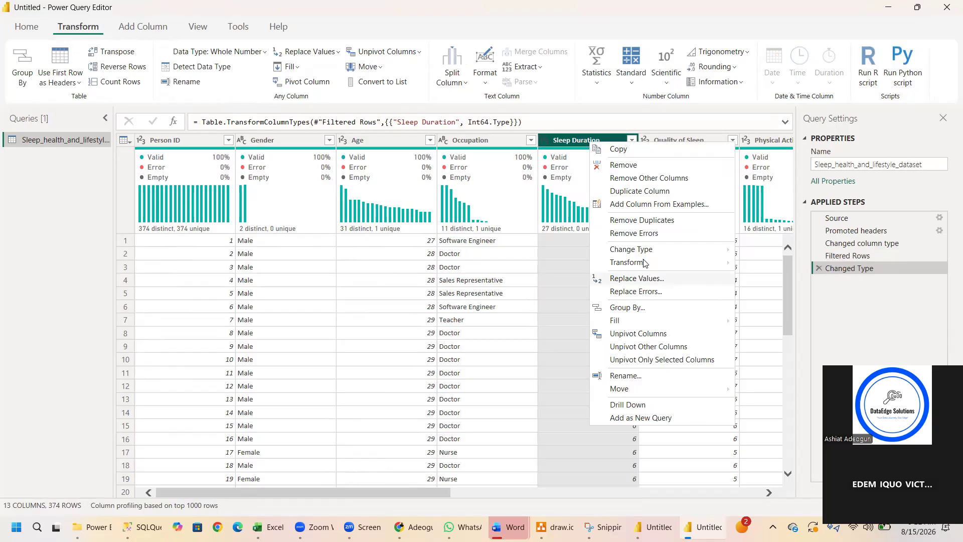
{"action": "mouse_move", "coordinate": [647, 259]}
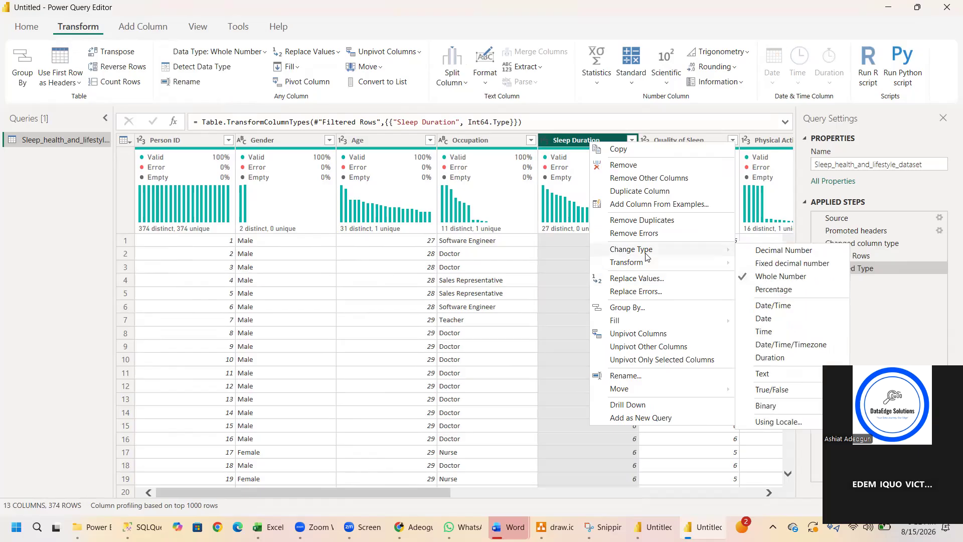
{"action": "left_click", "coordinate": [83, 32]}
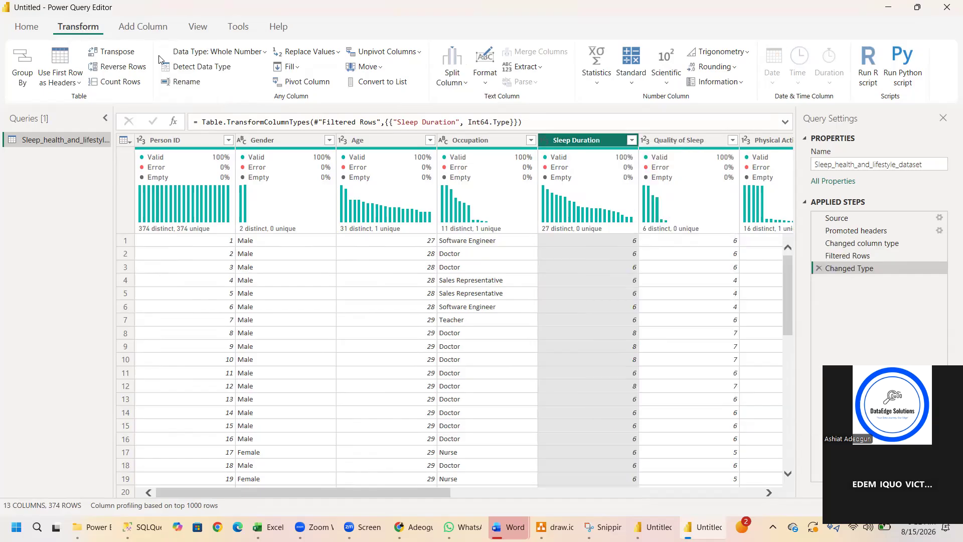
{"action": "left_click", "coordinate": [219, 52]}
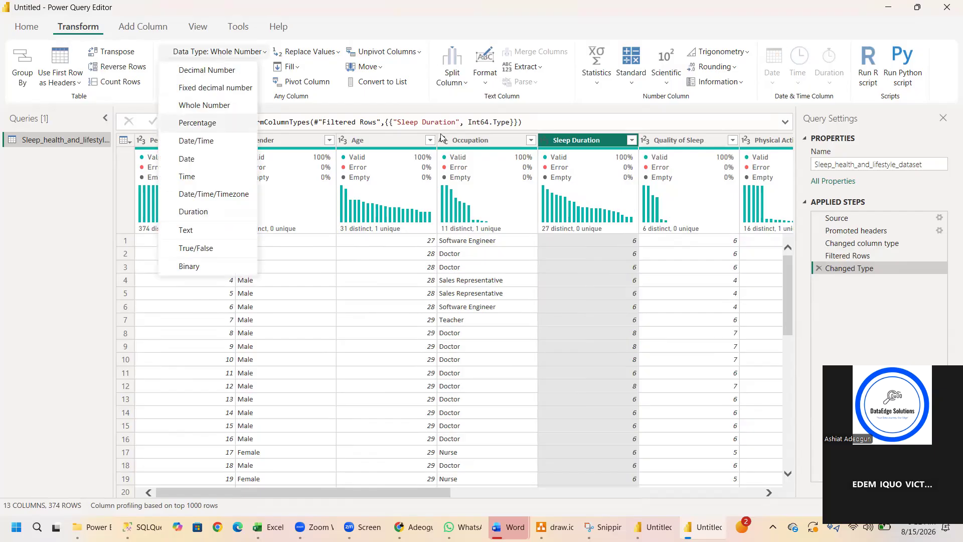
{"action": "left_click", "coordinate": [819, 269]}
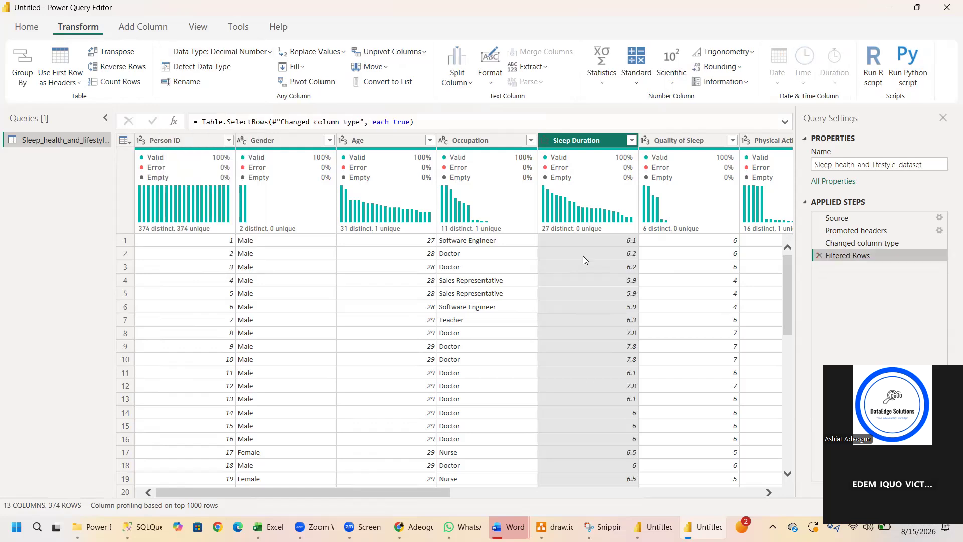
Split the Occupation column by number of characters, repeatedly every 8 characters.
{"action": "key", "text": "Right"}
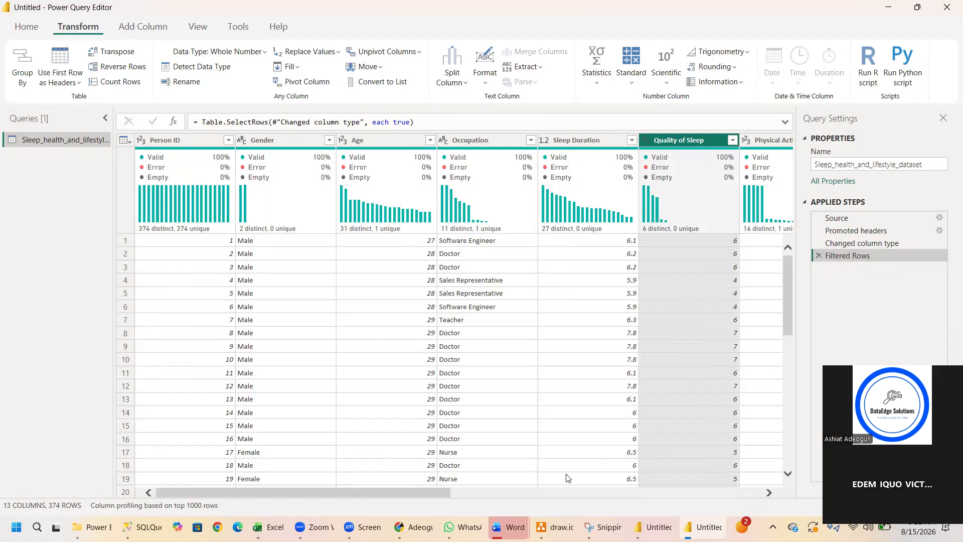
{"action": "left_click", "coordinate": [451, 489]}
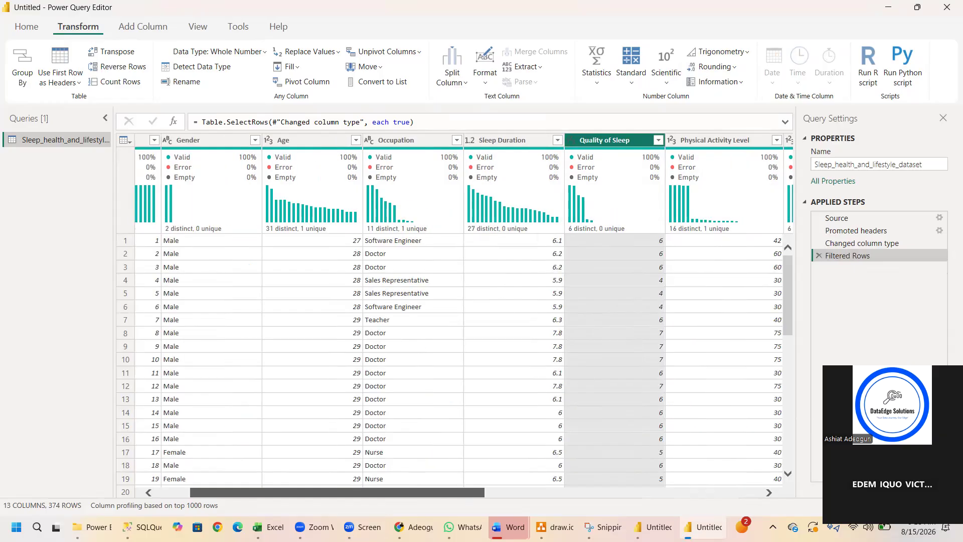
{"action": "left_click", "coordinate": [451, 490]}
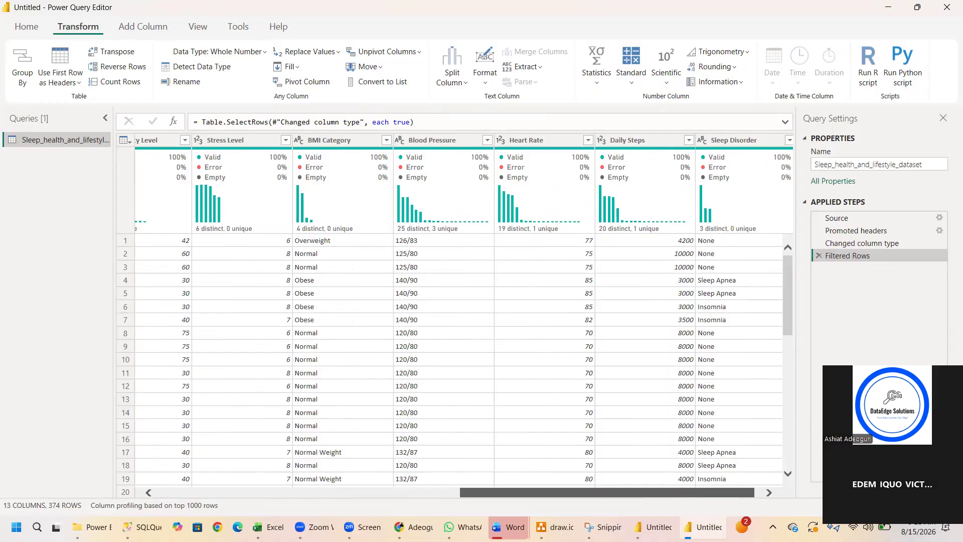
{"action": "left_click_drag", "start_coordinate": [607, 493], "coordinate": [614, 493]}
{"action": "left_click_drag", "start_coordinate": [678, 515], "coordinate": [486, 490]}
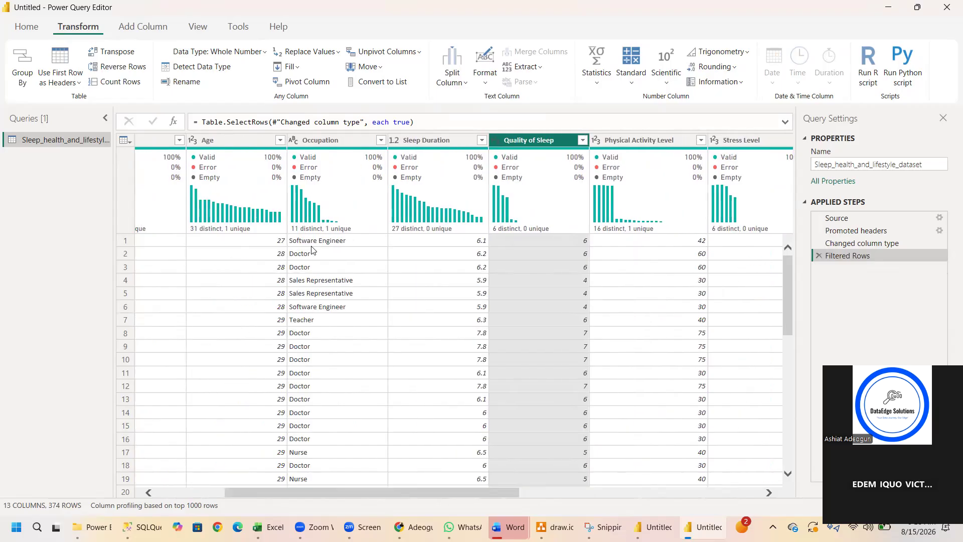
{"action": "left_click", "coordinate": [338, 140]}
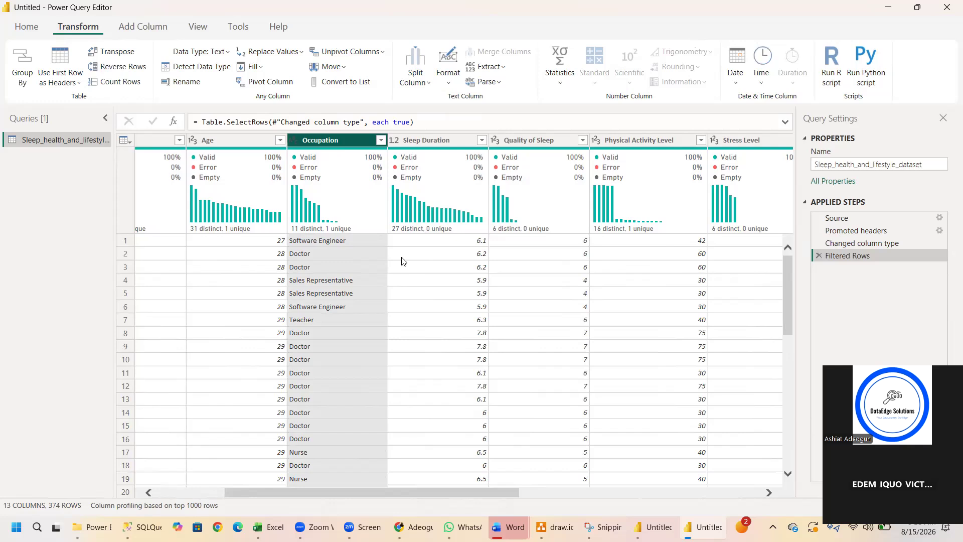
{"action": "left_click", "coordinate": [427, 86]}
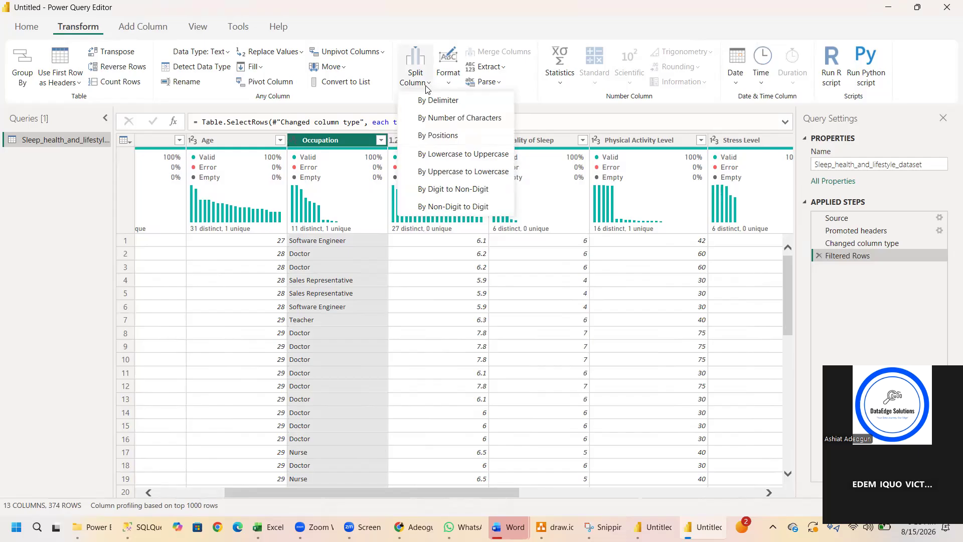
{"action": "left_click", "coordinate": [454, 119]}
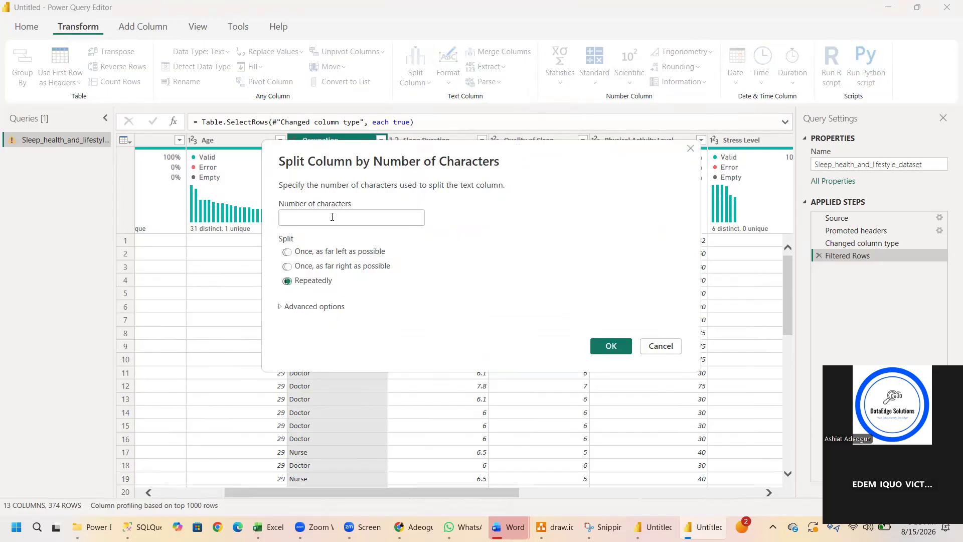
{"action": "left_click", "coordinate": [332, 217]}
{"action": "type", "text": "8"}
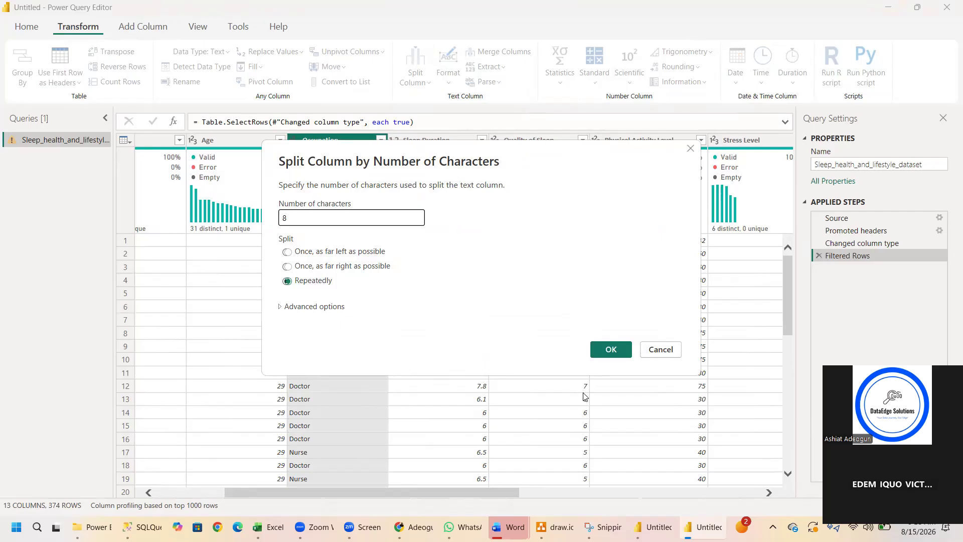
{"action": "left_click", "coordinate": [621, 343]}
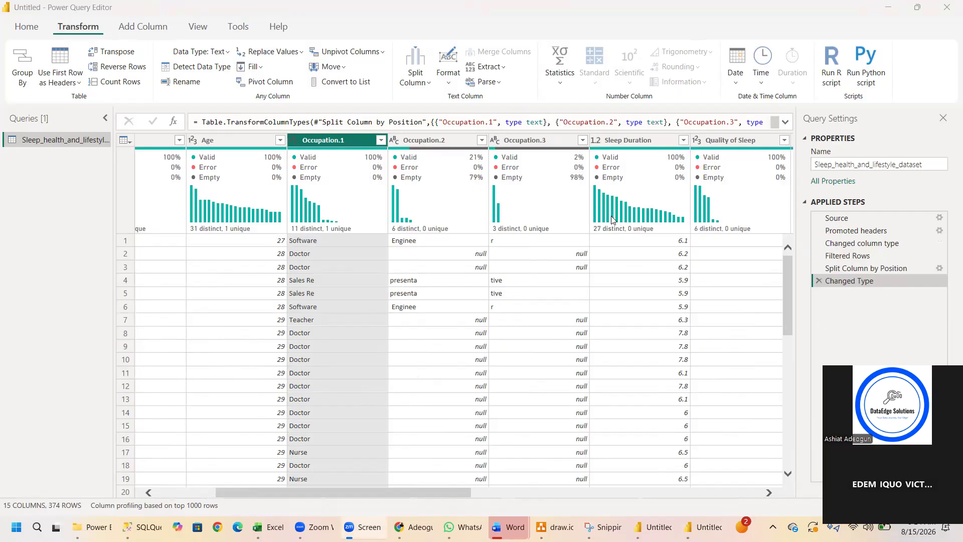
Remove the Changed Type and Split Column by Position steps to undo the Occupation split.
{"action": "mouse_move", "coordinate": [612, 220]}
{"action": "mouse_move", "coordinate": [338, 239]}
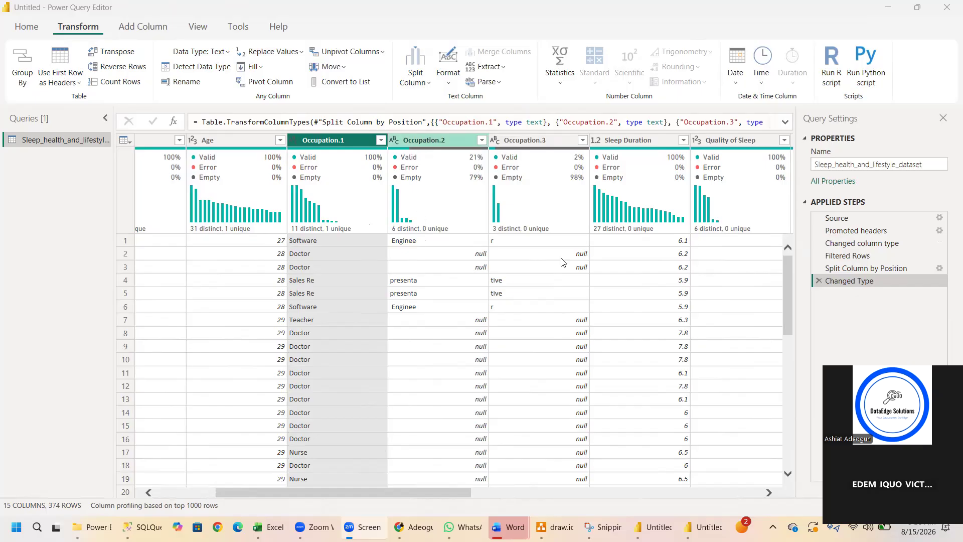
{"action": "left_click", "coordinate": [819, 280]}
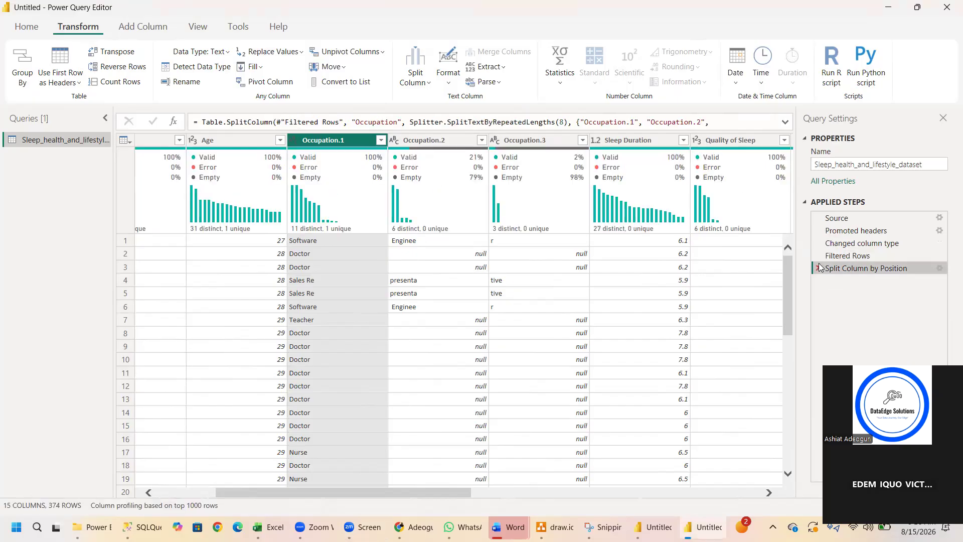
{"action": "left_click", "coordinate": [819, 268]}
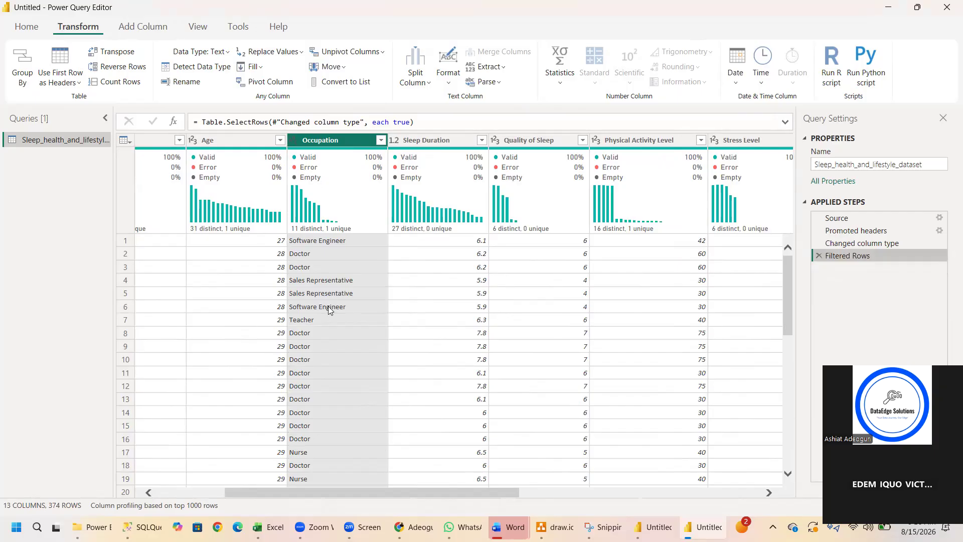
{"action": "right_click", "coordinate": [423, 141]}
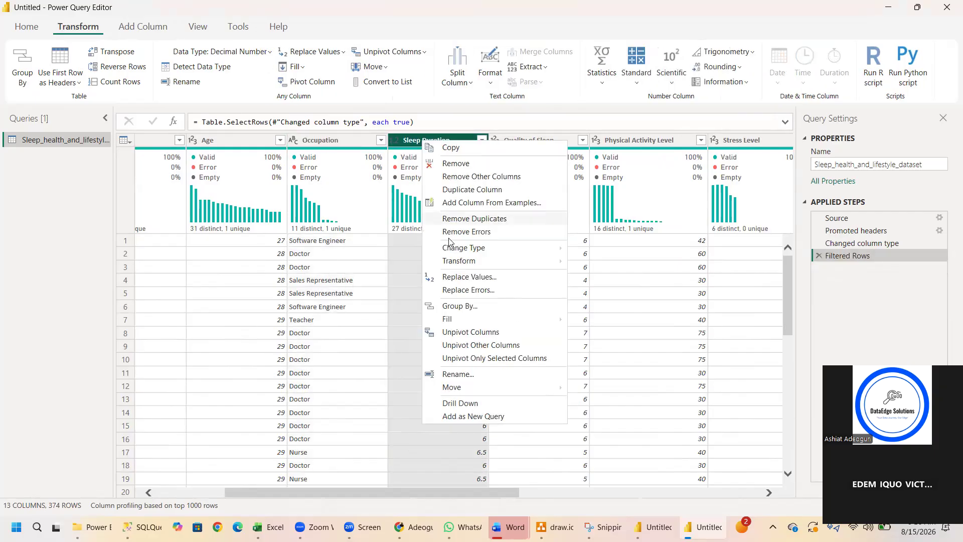
{"action": "mouse_move", "coordinate": [451, 250]}
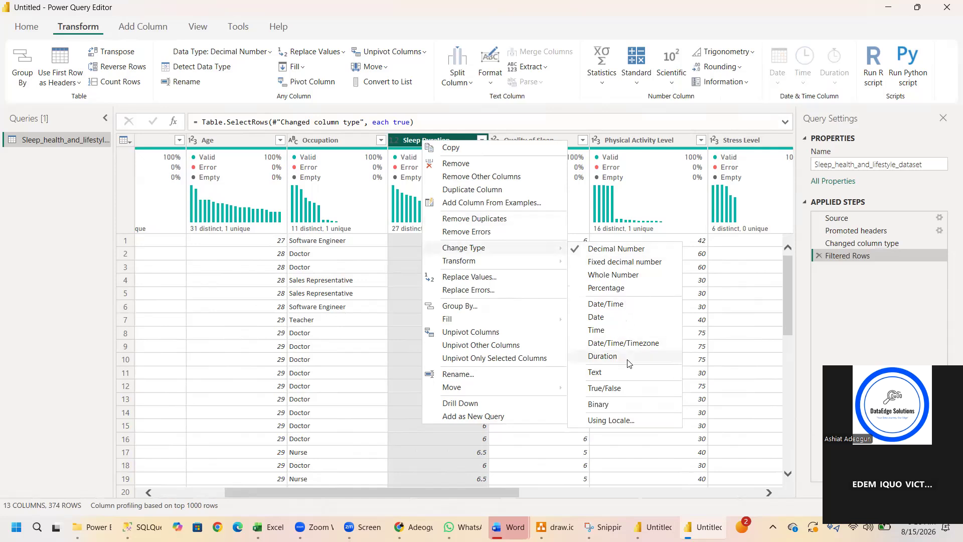
{"action": "mouse_move", "coordinate": [509, 267]}
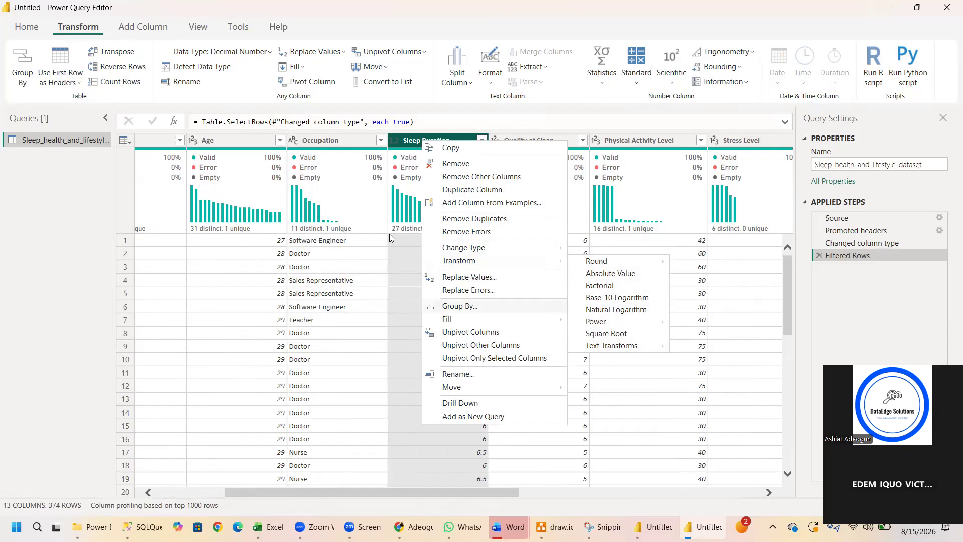
{"action": "left_click", "coordinate": [451, 277]}
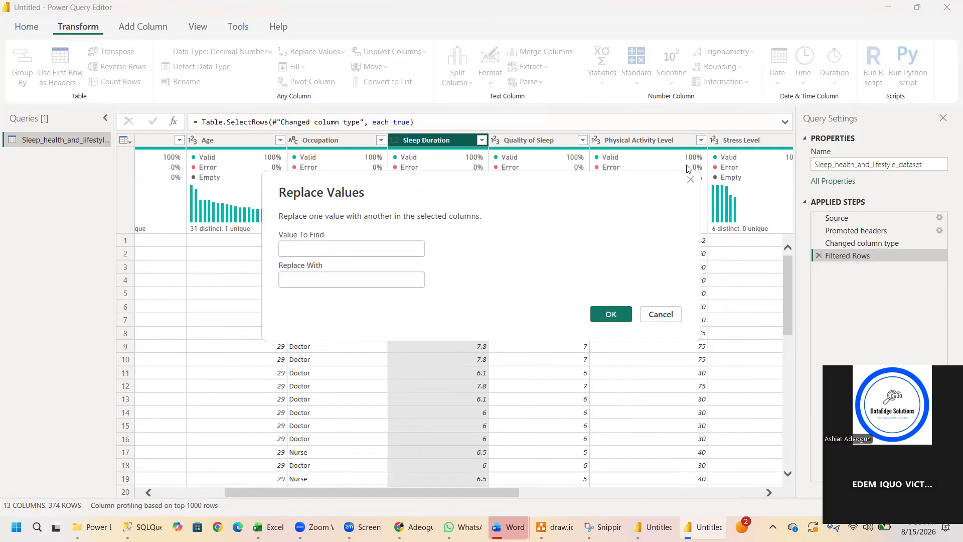
{"action": "left_click", "coordinate": [690, 179]}
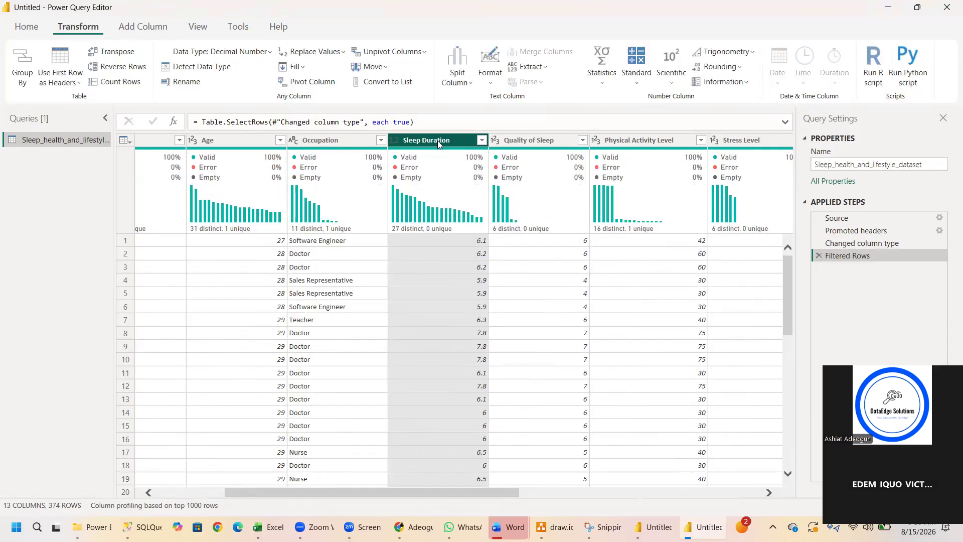
Replace the value Doctor with Teacher in the Occupation column and undo it by removing the Replaced Value step.
{"action": "left_click", "coordinate": [342, 141]}
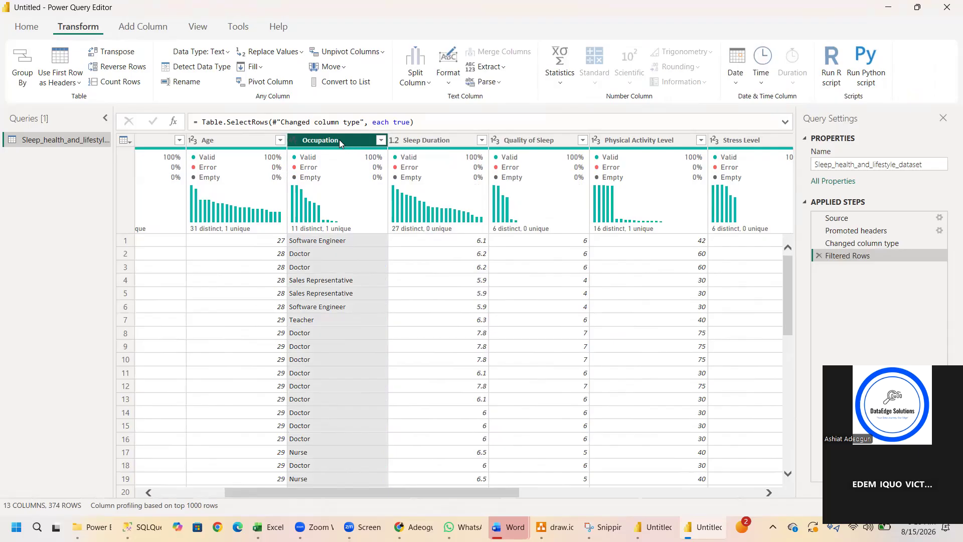
{"action": "right_click", "coordinate": [339, 141]}
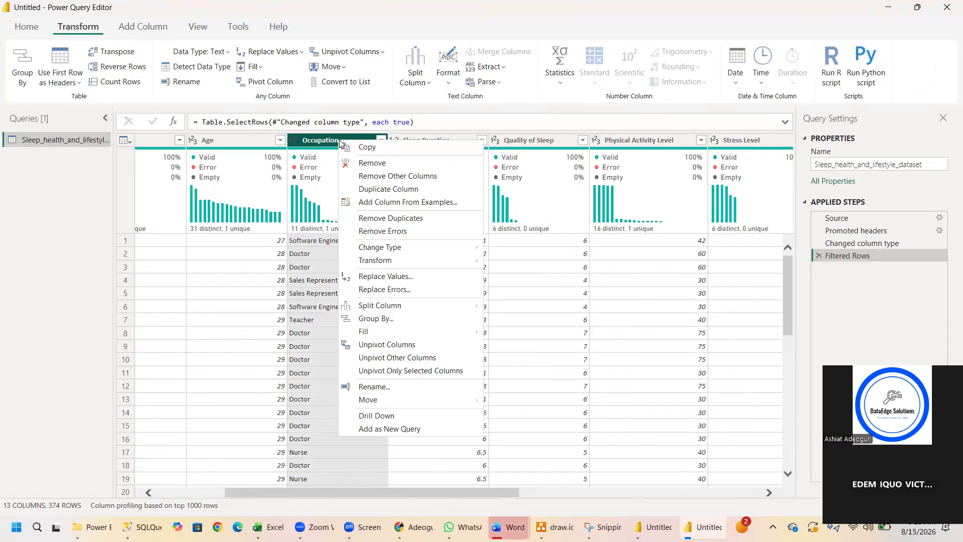
{"action": "left_click", "coordinate": [393, 277]}
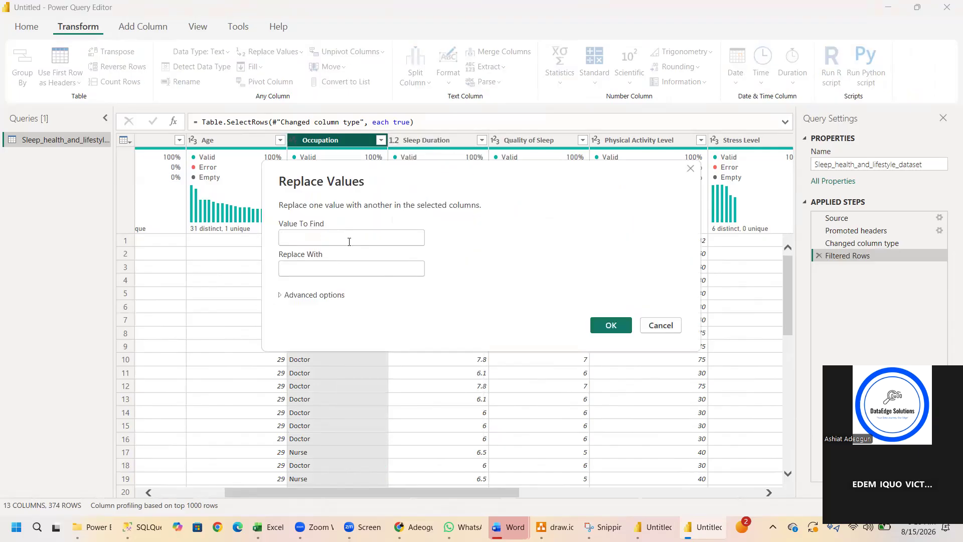
{"action": "left_click", "coordinate": [349, 241]}
{"action": "type", "text": "Doctor"}
{"action": "left_click", "coordinate": [350, 273]}
{"action": "type", "text": "Teac"}
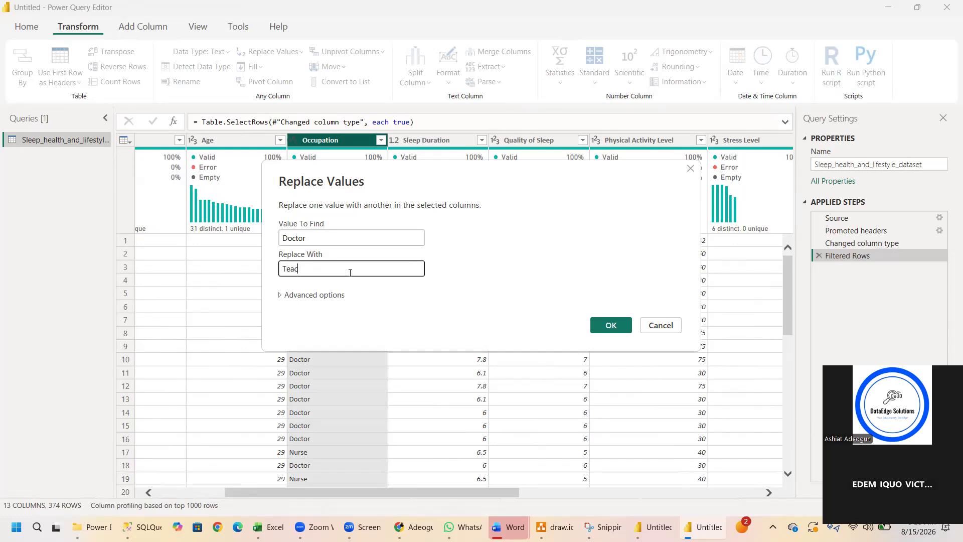
{"action": "type", "text": "her"}
{"action": "left_click", "coordinate": [623, 326]}
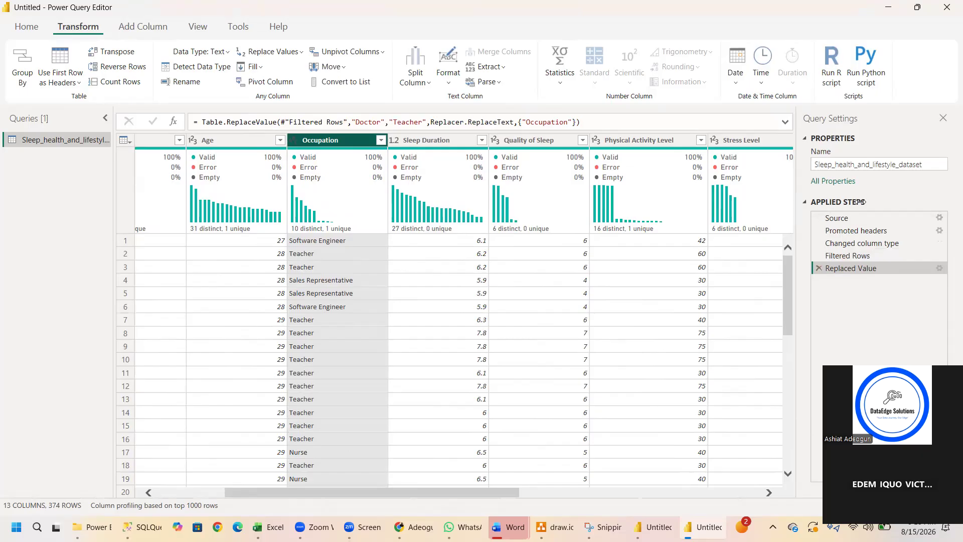
{"action": "left_click", "coordinate": [819, 268]}
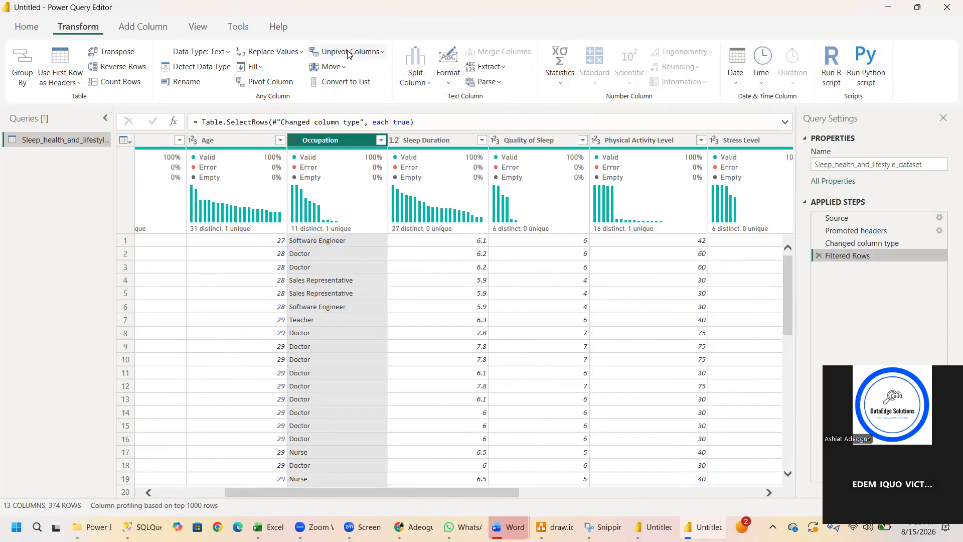
Pivot the Occupation column with Person ID as the values column and undo it by removing the Pivoted Column step.
{"action": "left_click", "coordinate": [275, 85]}
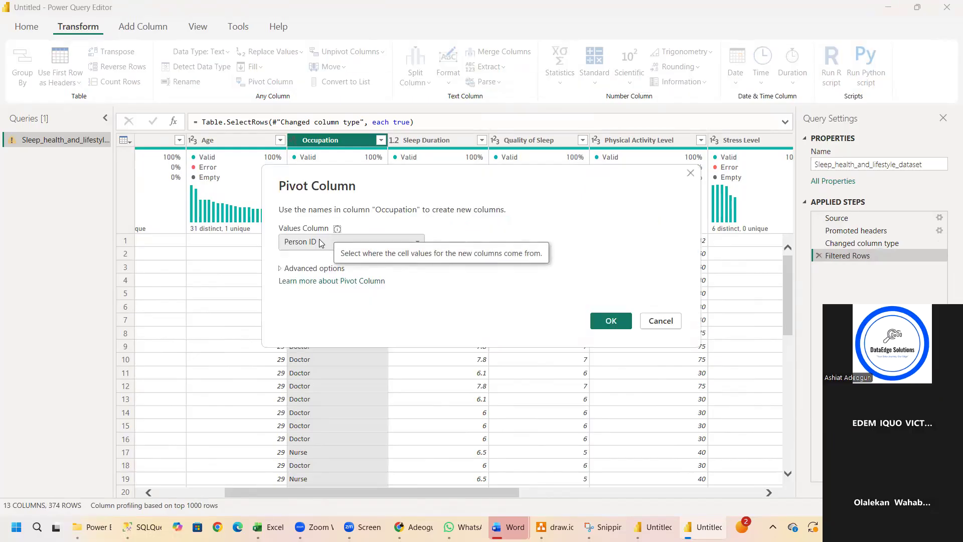
{"action": "left_click", "coordinate": [617, 320]}
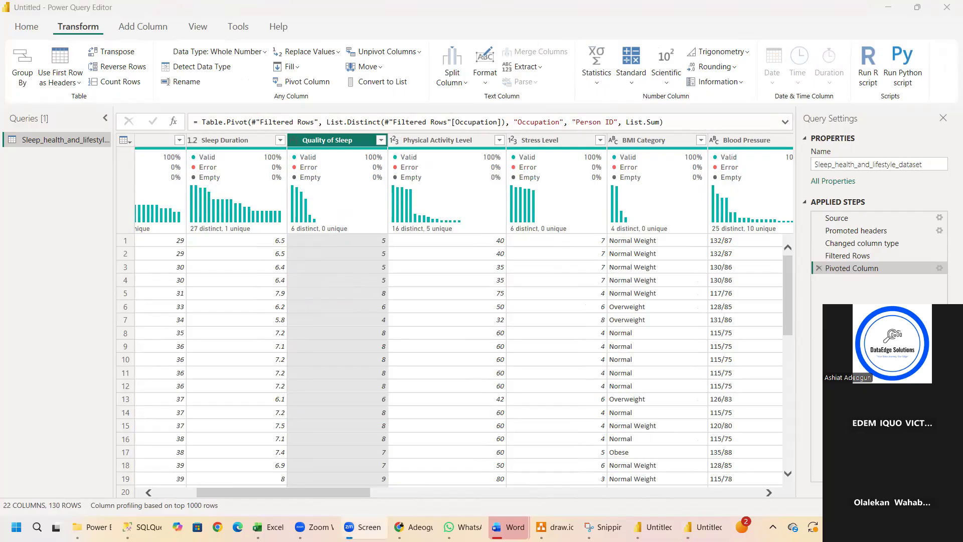
{"action": "left_click", "coordinate": [819, 268]}
{"action": "left_click", "coordinate": [819, 269]}
{"action": "left_click_drag", "start_coordinate": [452, 492], "coordinate": [308, 489]}
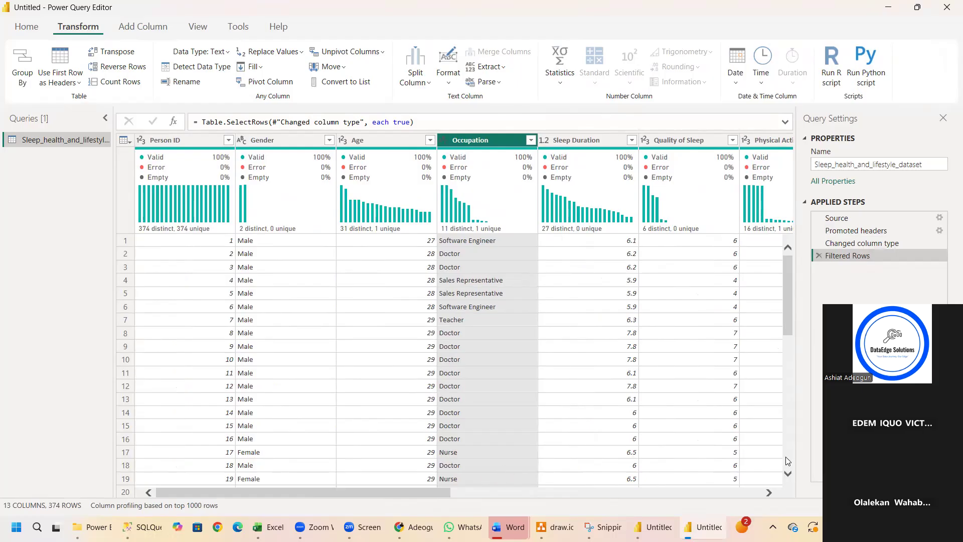
Switch to File Explorer's Power BI folder and open the PowerBI_Complete_Lecture_Notes_SleepHealth document in Word.
{"action": "mouse_move", "coordinate": [511, 521]}
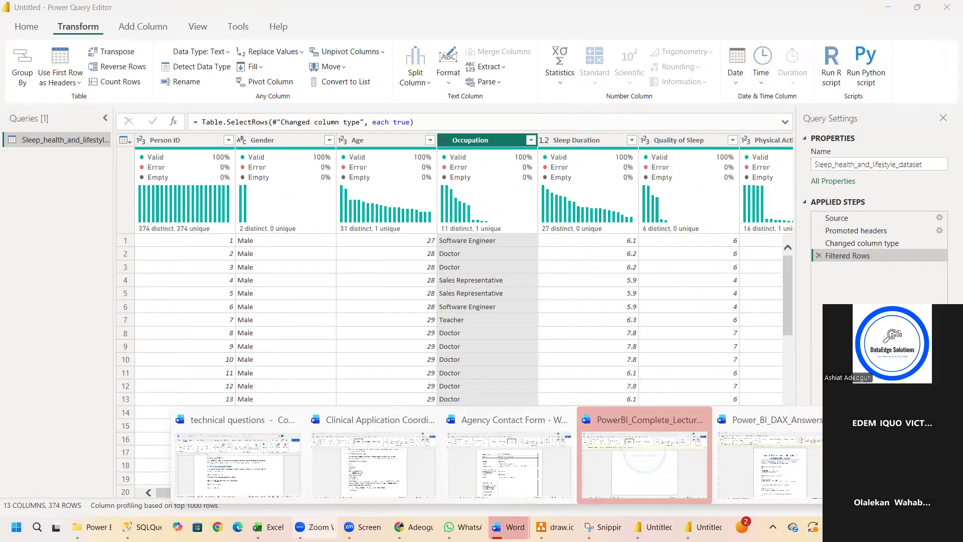
{"action": "left_click", "coordinate": [91, 526]}
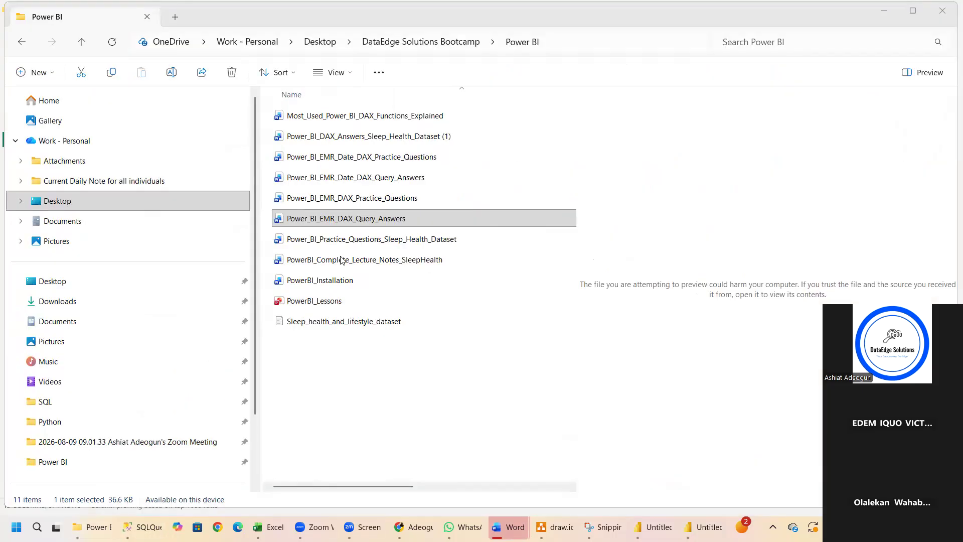
{"action": "double_click", "coordinate": [374, 259]}
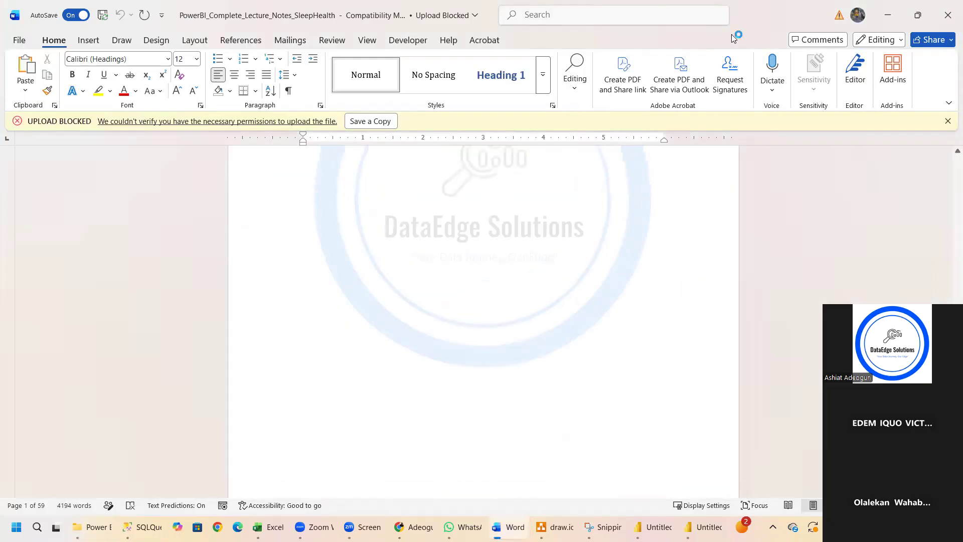
{"action": "scroll", "coordinate": [573, 262], "scroll_direction": "up", "scroll_amount": 10}
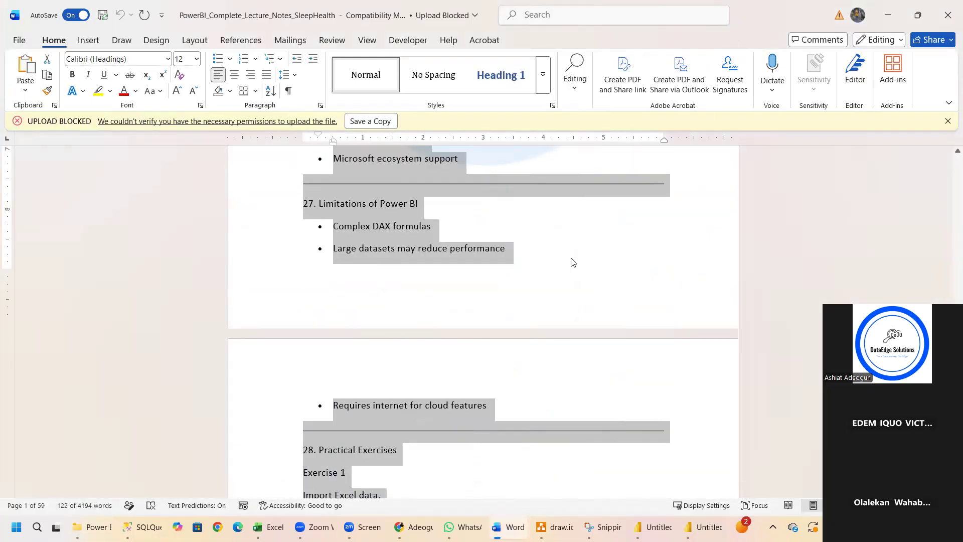
Close the lecture notes document in Word and switch back to the Power Query Editor.
{"action": "left_click", "coordinate": [572, 261]}
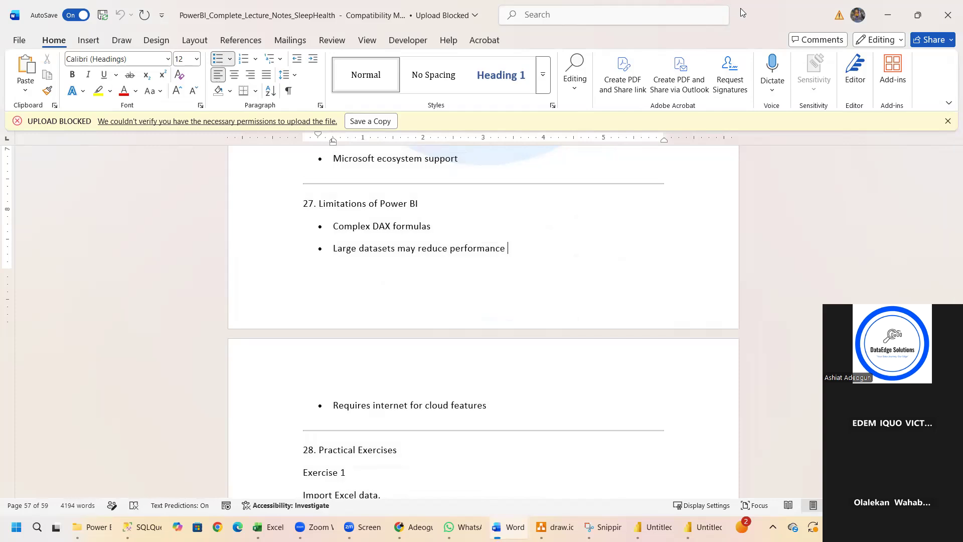
{"action": "left_click", "coordinate": [947, 15]}
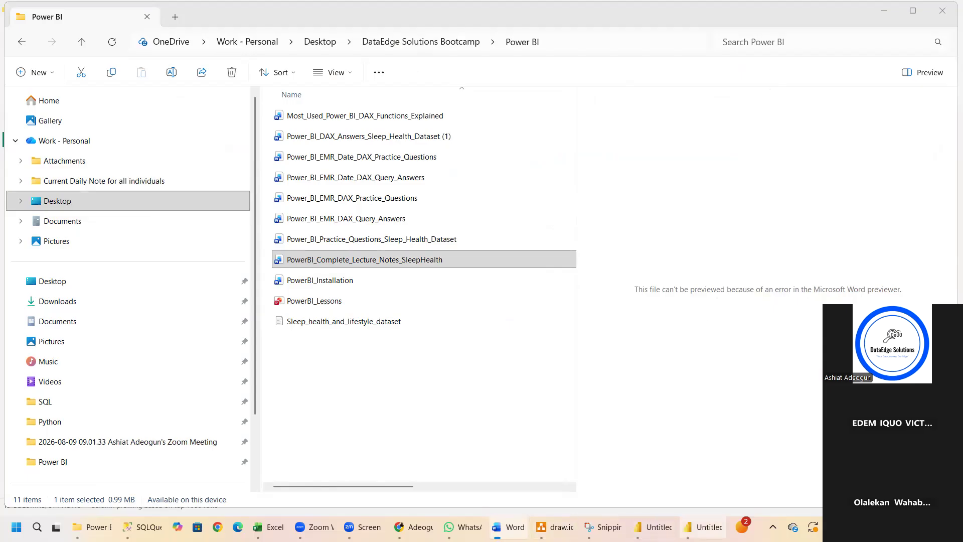
{"action": "left_click", "coordinate": [702, 526]}
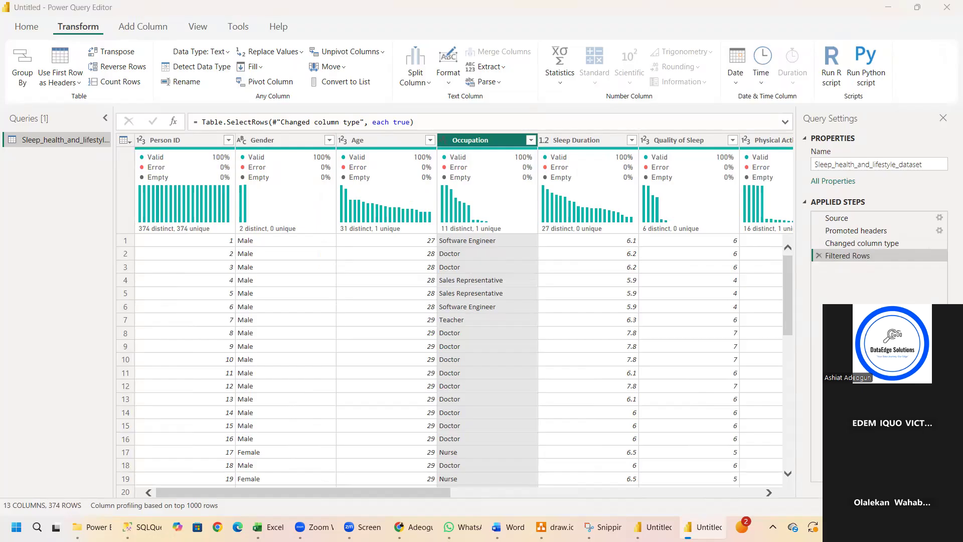
{"action": "key", "text": "alt+Tab"}
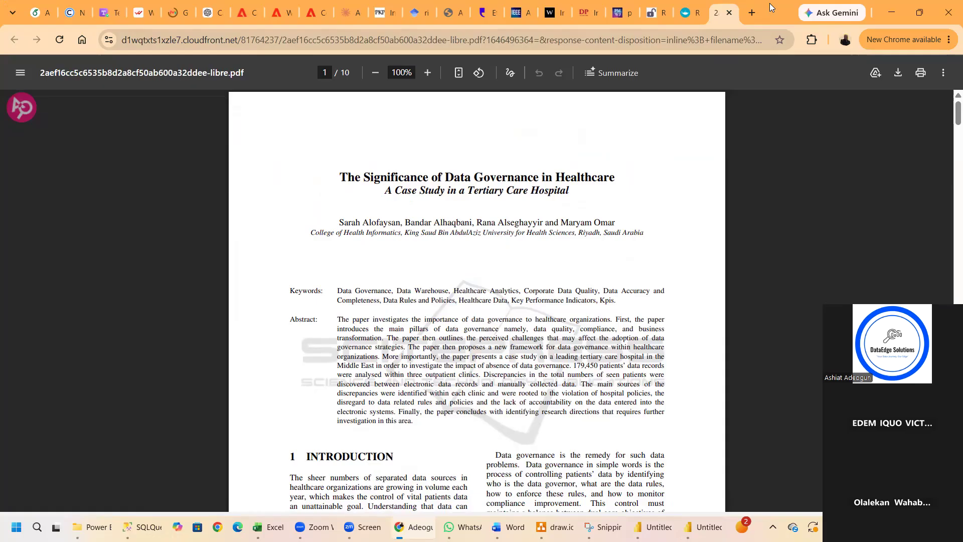
{"action": "key", "text": "alt+Tab"}
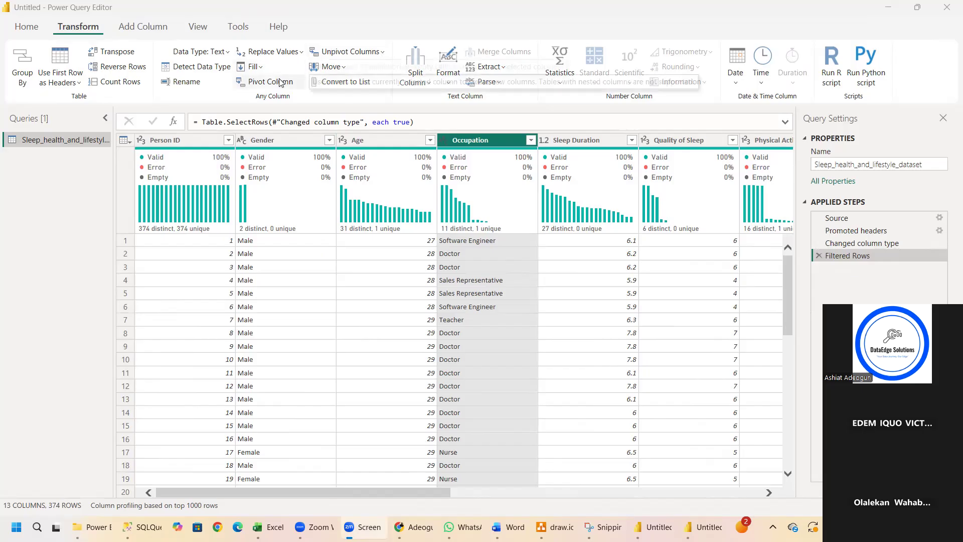
Unpivot the Person ID column of the sleep health query into attribute-value pairs and inspect the resulting table.
{"action": "left_click", "coordinate": [384, 54]}
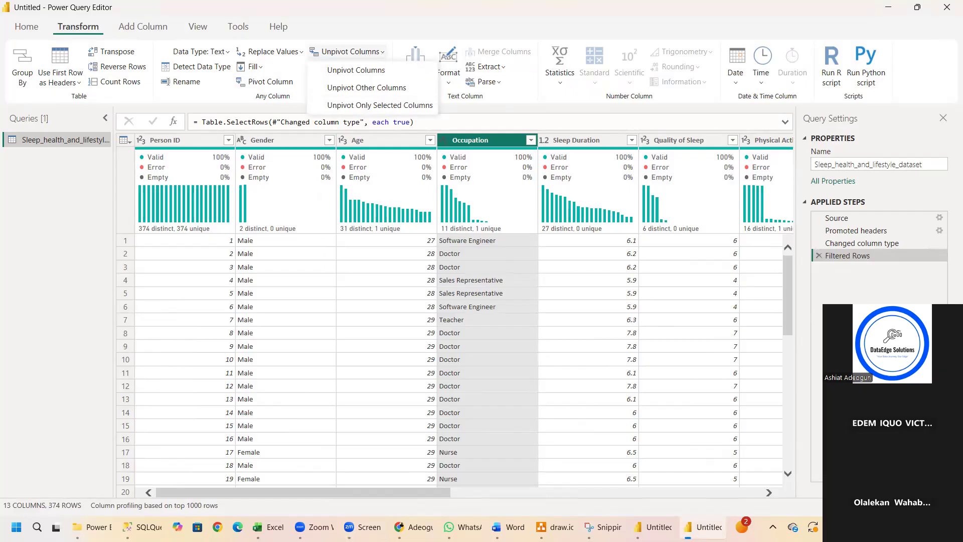
{"action": "key", "text": "alt+Tab"}
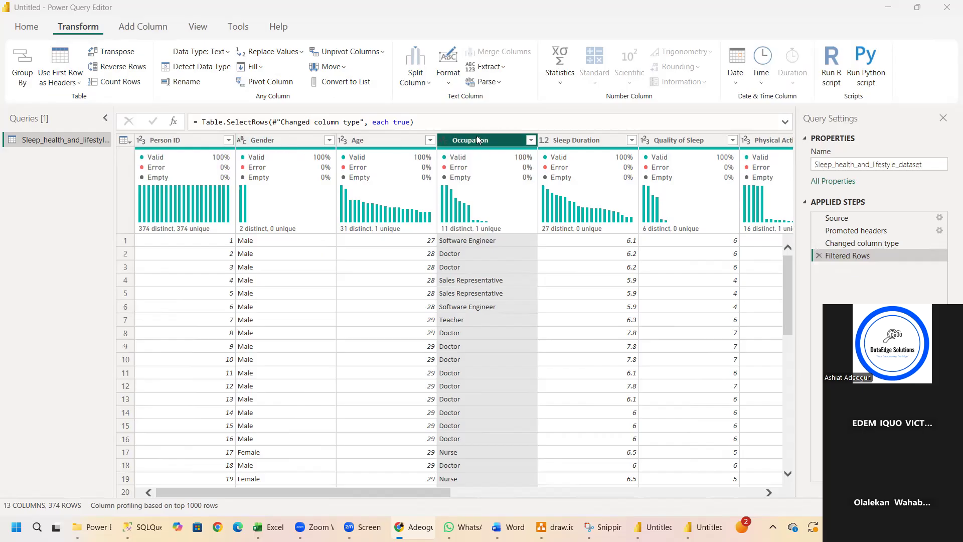
{"action": "left_click", "coordinate": [198, 140]}
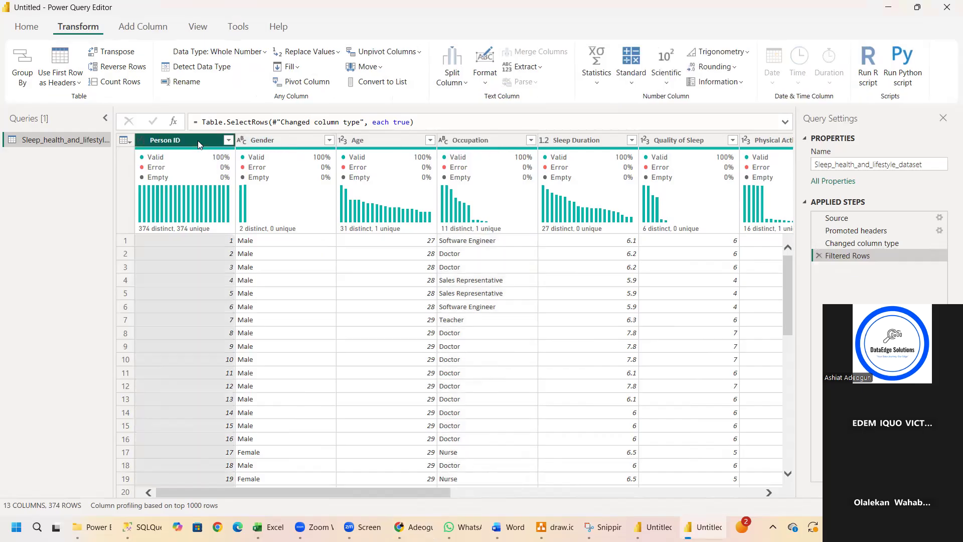
{"action": "left_click", "coordinate": [394, 57]}
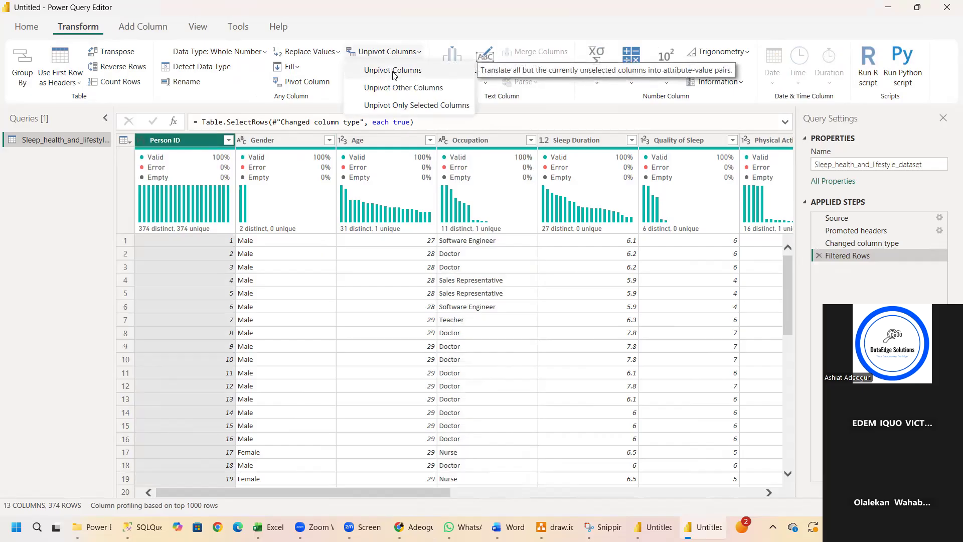
{"action": "left_click", "coordinate": [393, 71]}
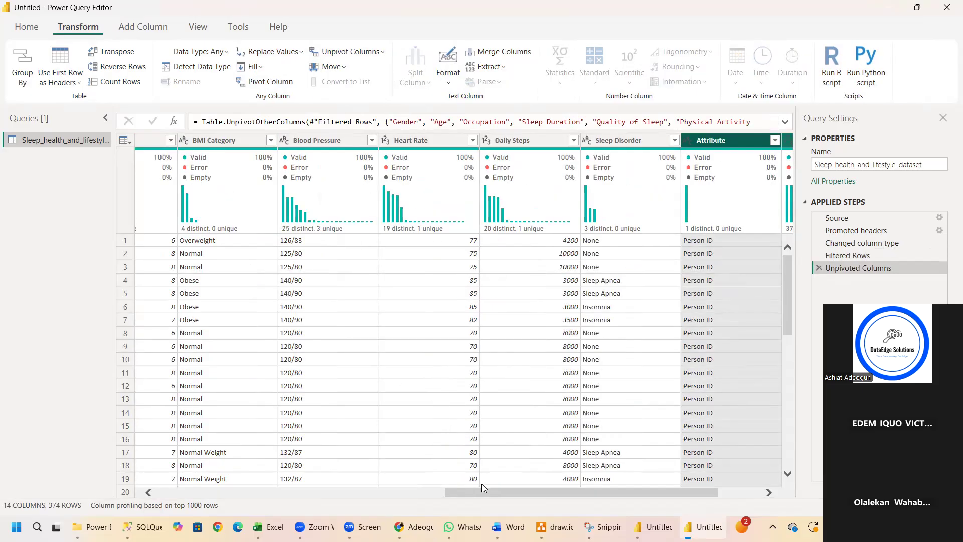
{"action": "left_click_drag", "start_coordinate": [482, 487], "coordinate": [102, 487]}
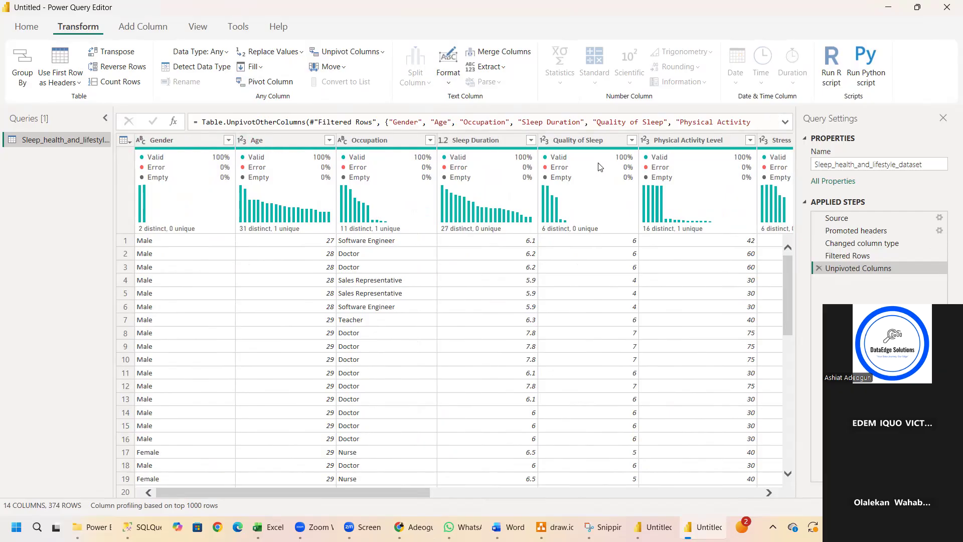
Unpivot the Attribute and Value columns, then undo both unpivots by removing the Unpivoted Columns1 and Unpivoted Columns steps.
{"action": "mouse_move", "coordinate": [602, 167]}
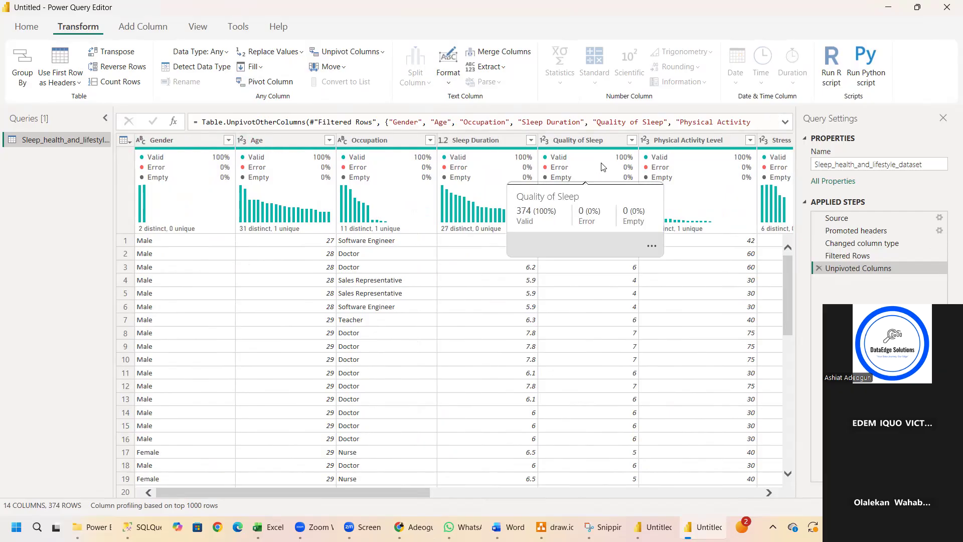
{"action": "left_click", "coordinate": [733, 143]}
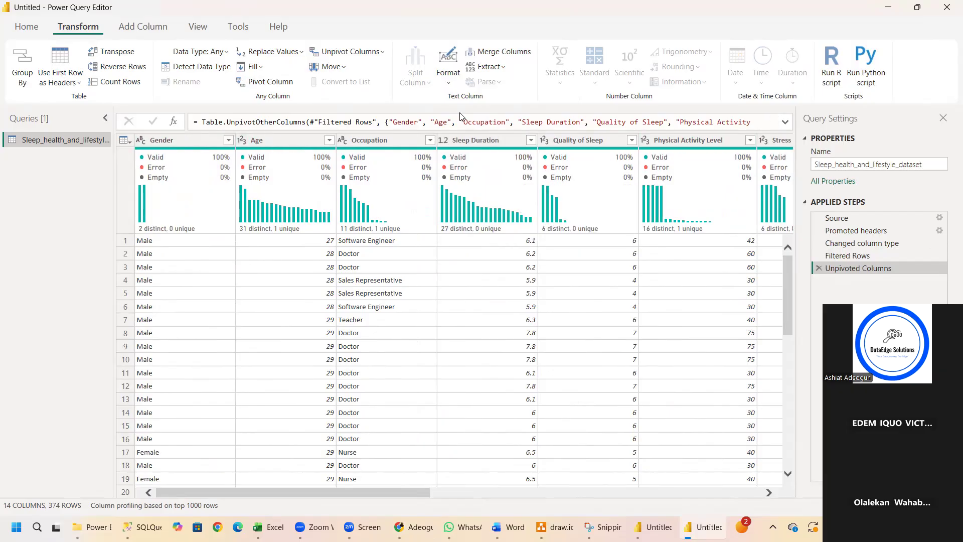
{"action": "left_click", "coordinate": [367, 52]}
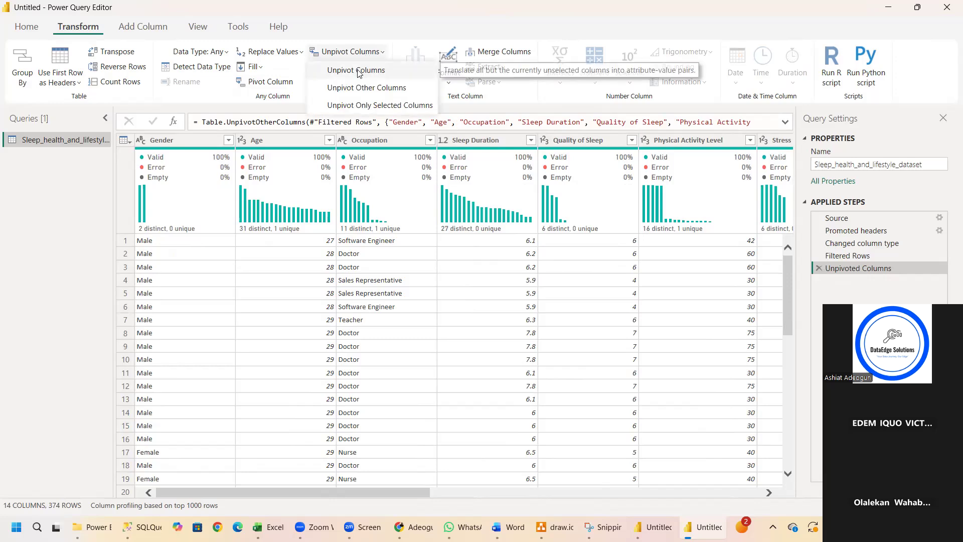
{"action": "left_click", "coordinate": [357, 72]}
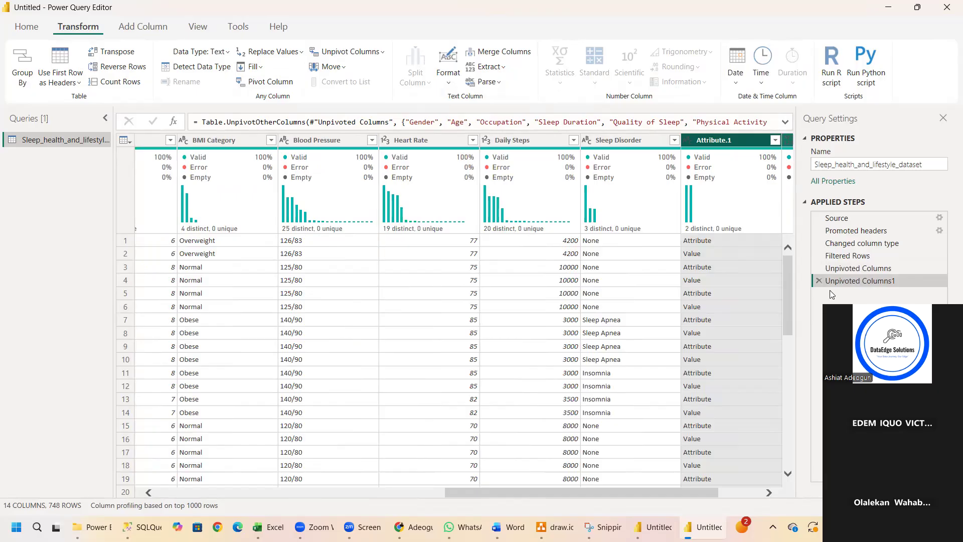
{"action": "left_click", "coordinate": [818, 281]}
{"action": "left_click", "coordinate": [817, 269]}
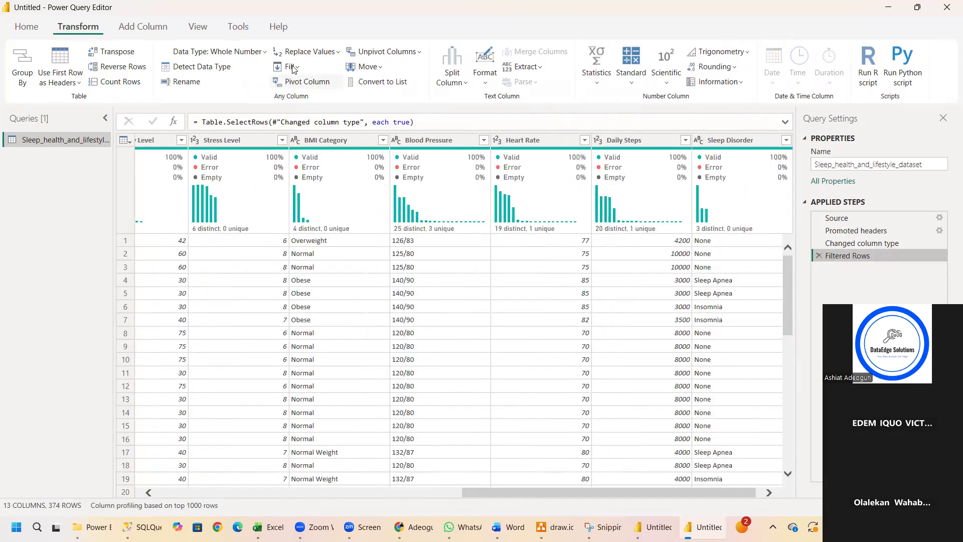
Pivot the Physical Activity Level column with Gender as the values column and undo it by removing the Pivoted Column step.
{"action": "left_click", "coordinate": [145, 139]}
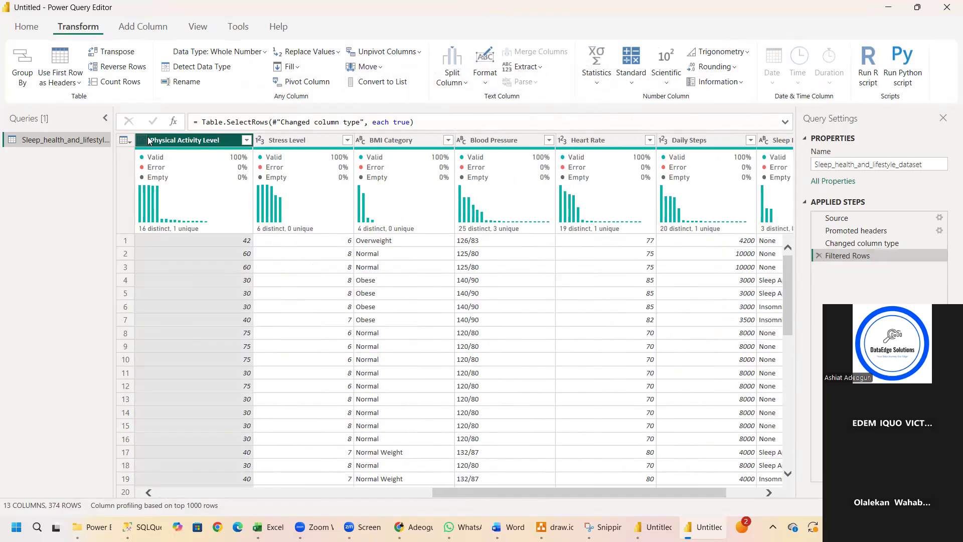
{"action": "left_click", "coordinate": [287, 84]}
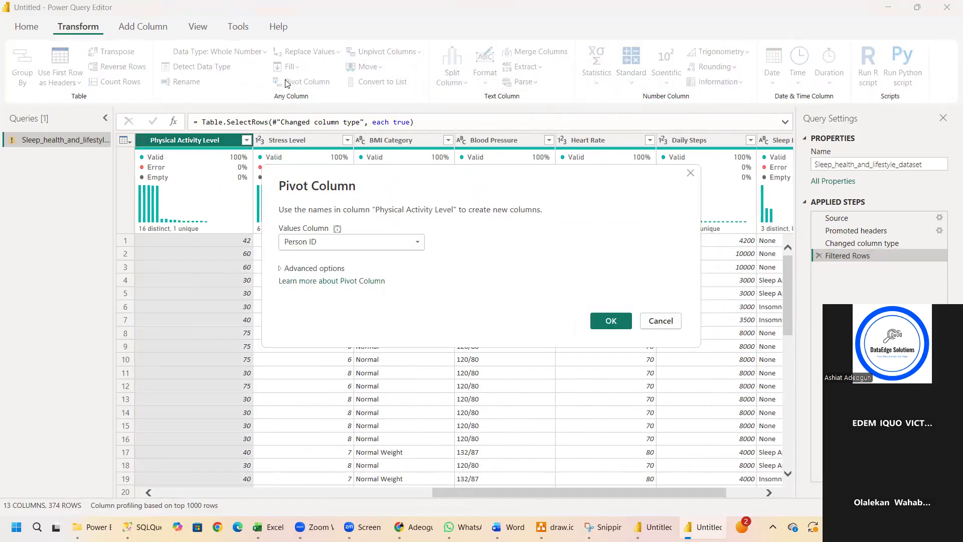
{"action": "left_click", "coordinate": [332, 243]}
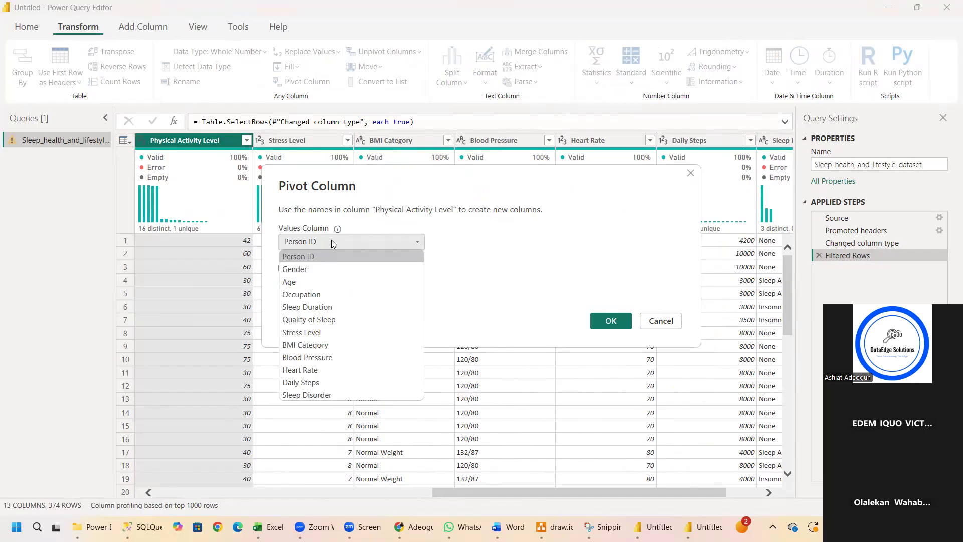
{"action": "left_click", "coordinate": [313, 271]}
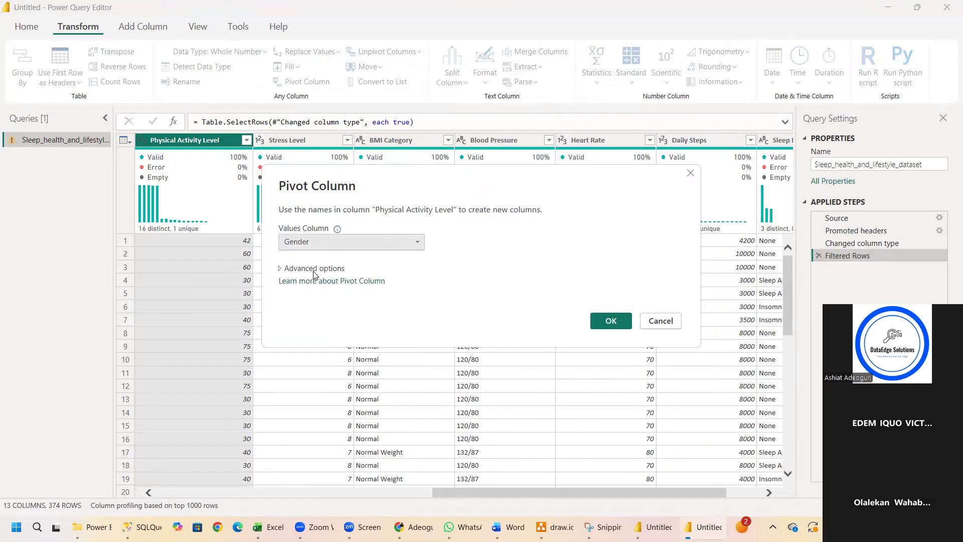
{"action": "left_click", "coordinate": [616, 323]}
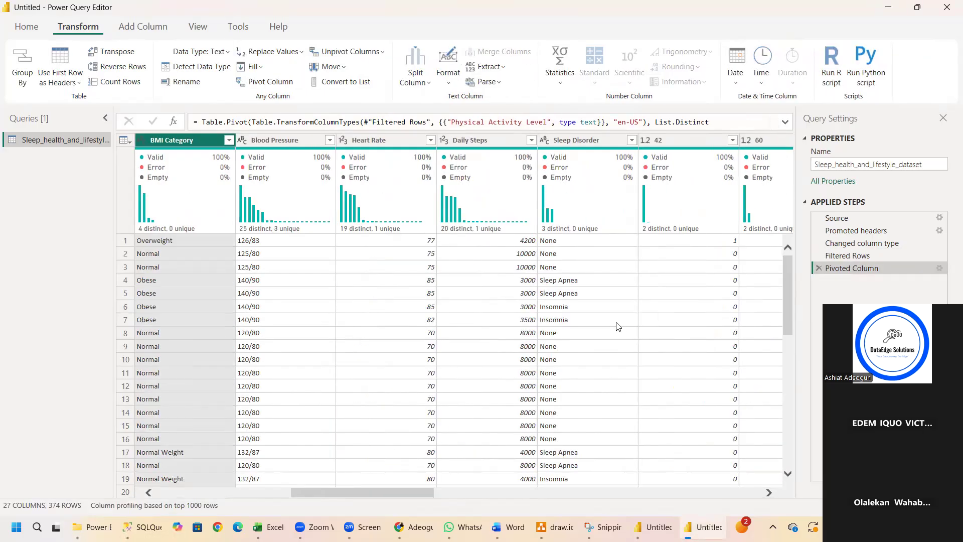
{"action": "left_click_drag", "start_coordinate": [791, 301], "coordinate": [775, 235]}
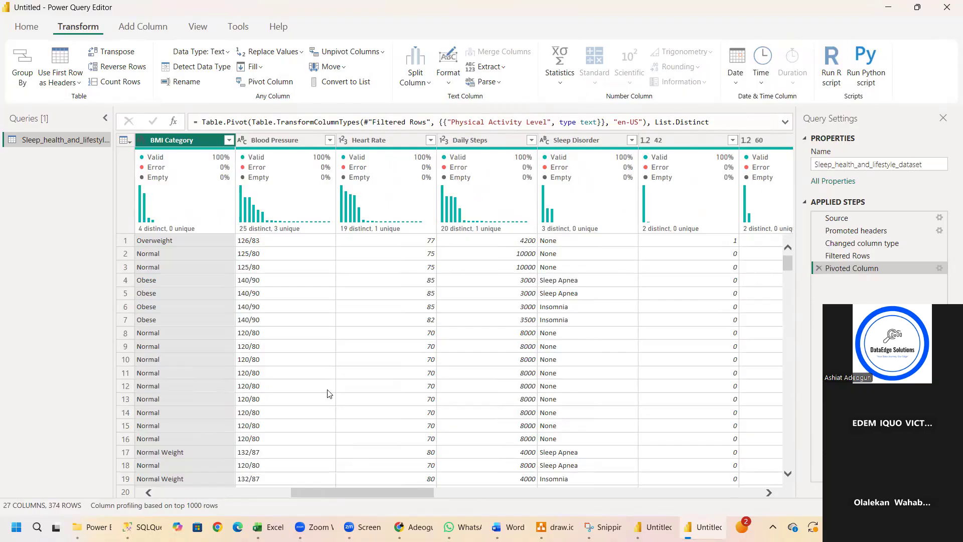
{"action": "left_click_drag", "start_coordinate": [330, 492], "coordinate": [193, 496]}
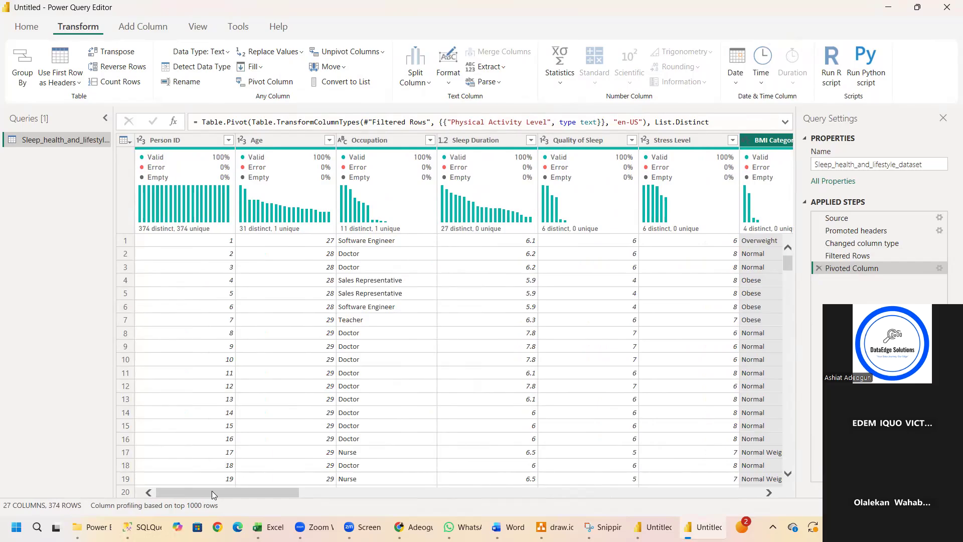
{"action": "left_click_drag", "start_coordinate": [220, 492], "coordinate": [809, 505]}
{"action": "left_click_drag", "start_coordinate": [751, 492], "coordinate": [483, 474]}
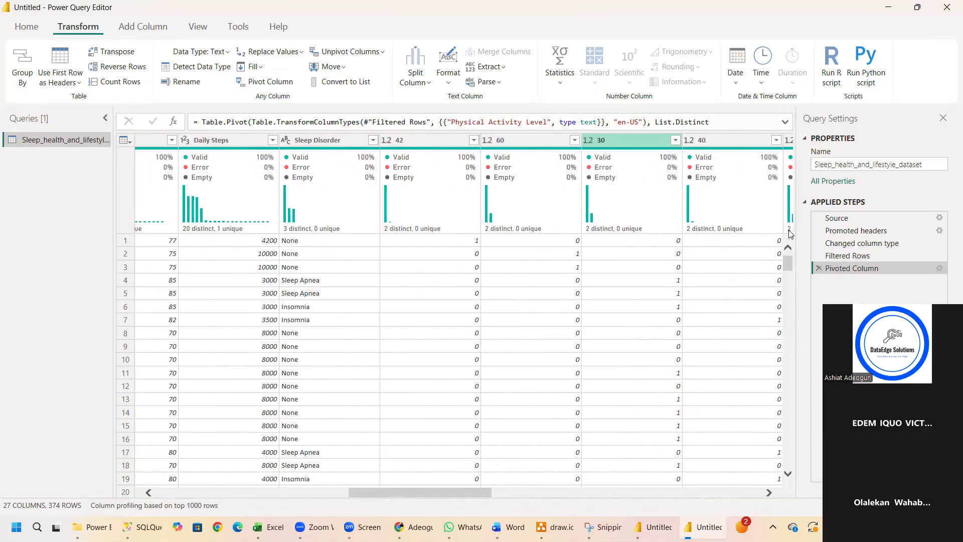
{"action": "left_click", "coordinate": [818, 269]}
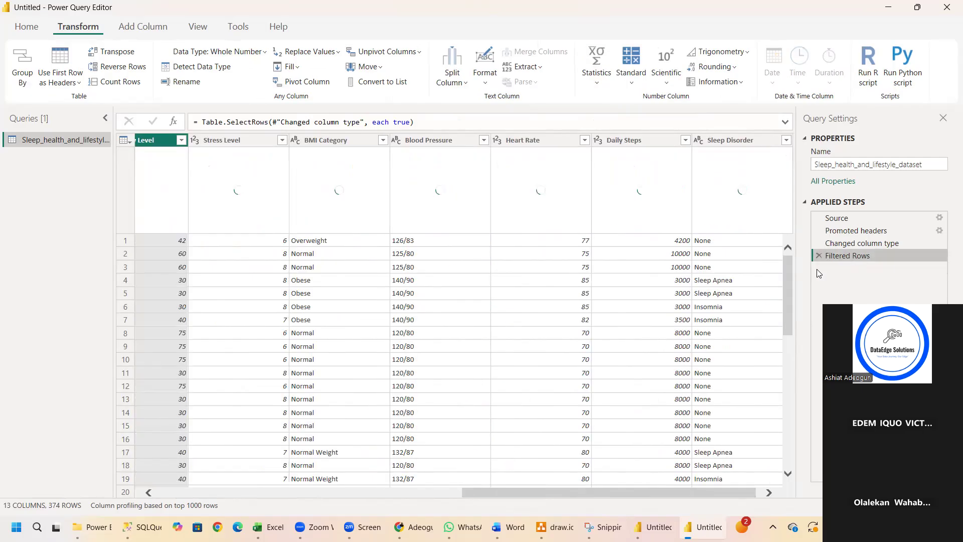
Pivot the Sleep Disorder column with Person ID as the values column and undo it by removing the Pivoted Column step.
{"action": "left_click_drag", "start_coordinate": [465, 489], "coordinate": [469, 490]}
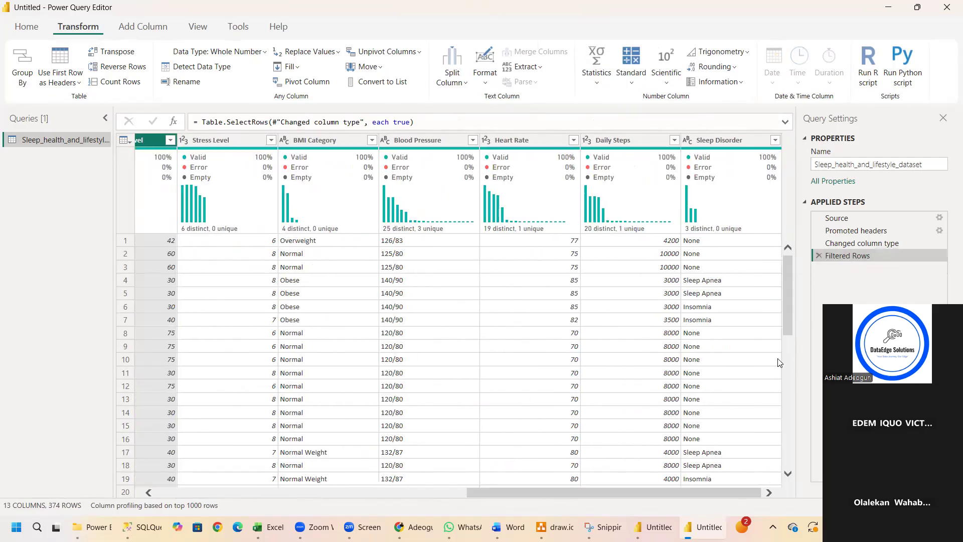
{"action": "left_click", "coordinate": [715, 140]}
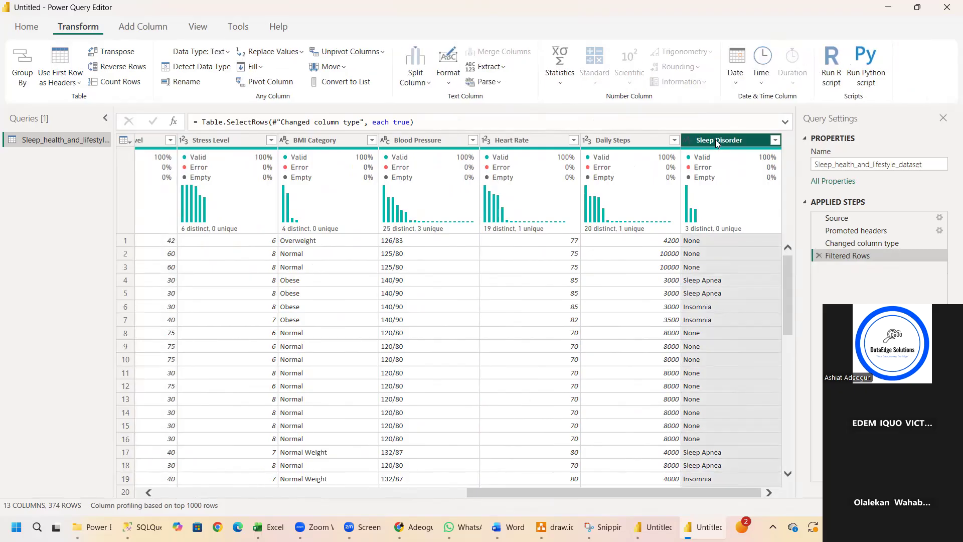
{"action": "left_click", "coordinate": [284, 83]}
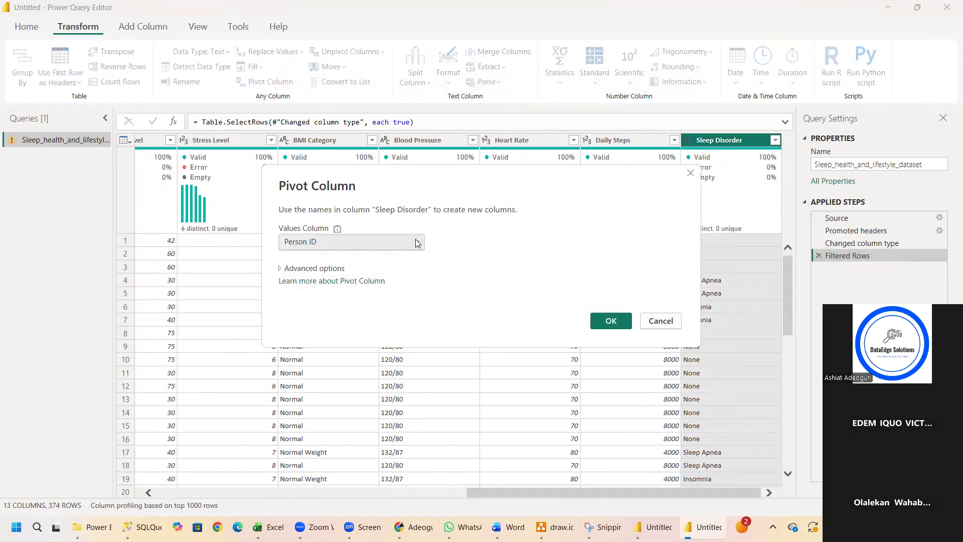
{"action": "left_click", "coordinate": [611, 321]}
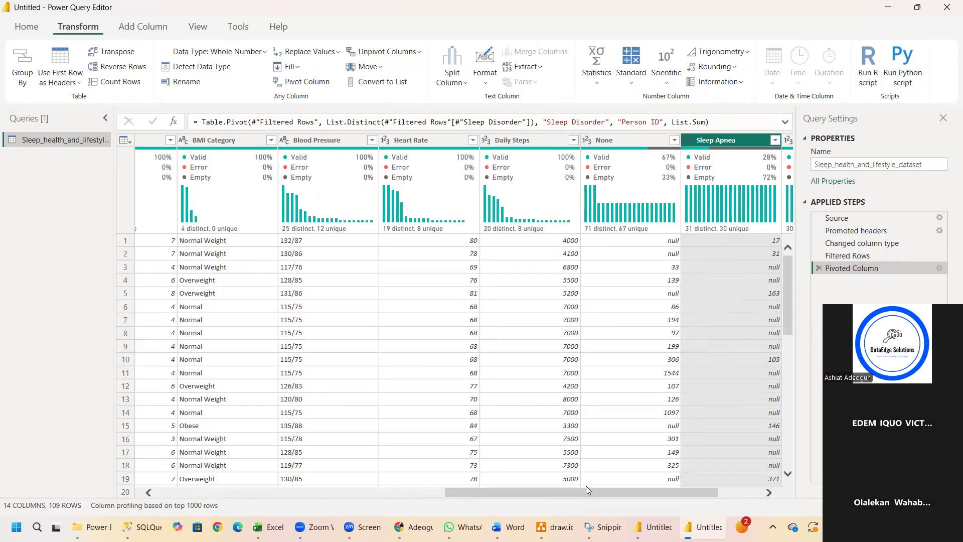
{"action": "left_click_drag", "start_coordinate": [585, 491], "coordinate": [705, 493]}
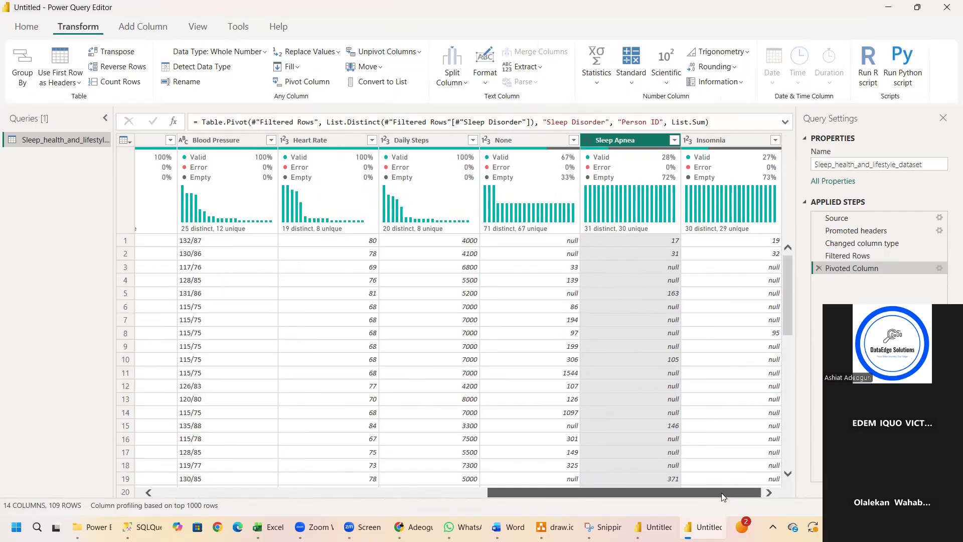
{"action": "left_click_drag", "start_coordinate": [722, 492], "coordinate": [276, 441]}
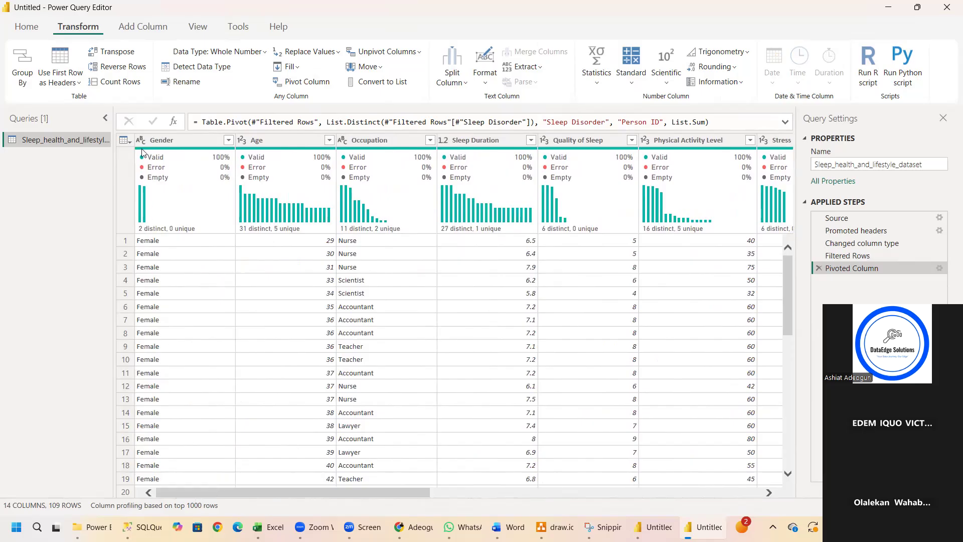
{"action": "left_click", "coordinate": [819, 269]}
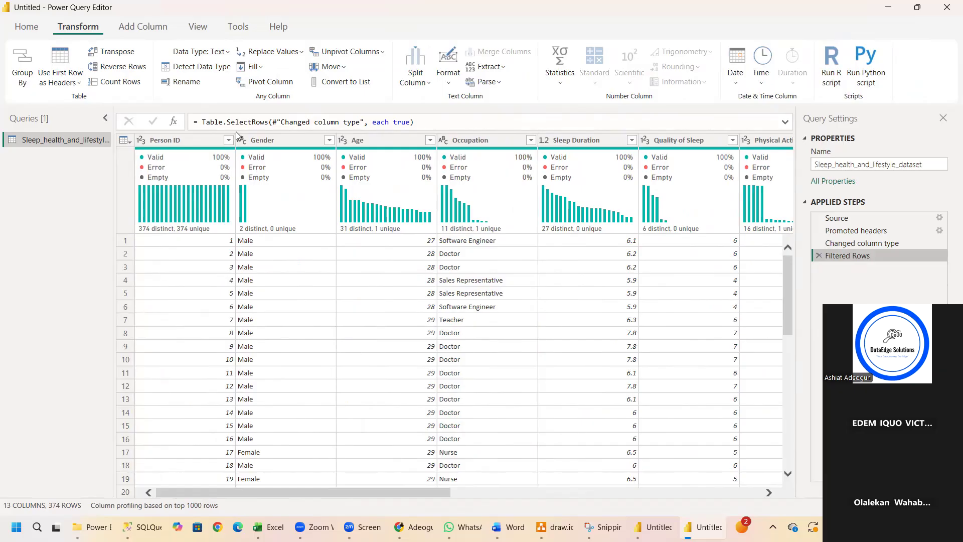
Pivot the Gender column with Person ID as the values column and undo it by removing the Pivoted Column step.
{"action": "left_click", "coordinate": [260, 142]}
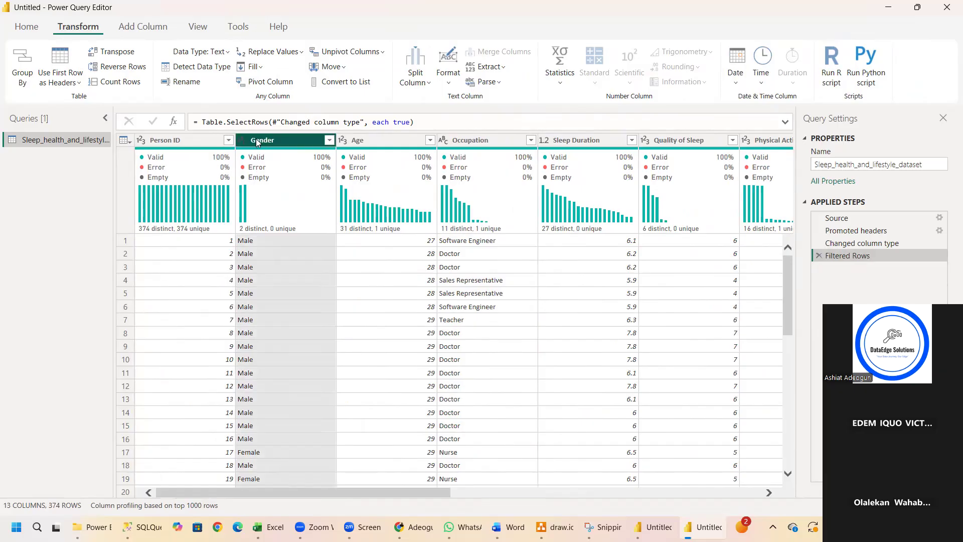
{"action": "left_click", "coordinate": [260, 85]}
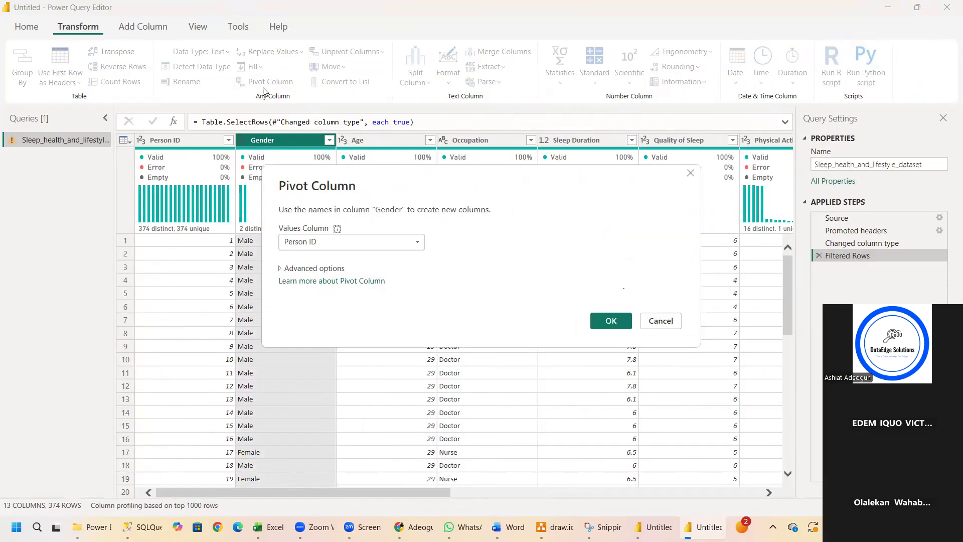
{"action": "left_click", "coordinate": [605, 327]}
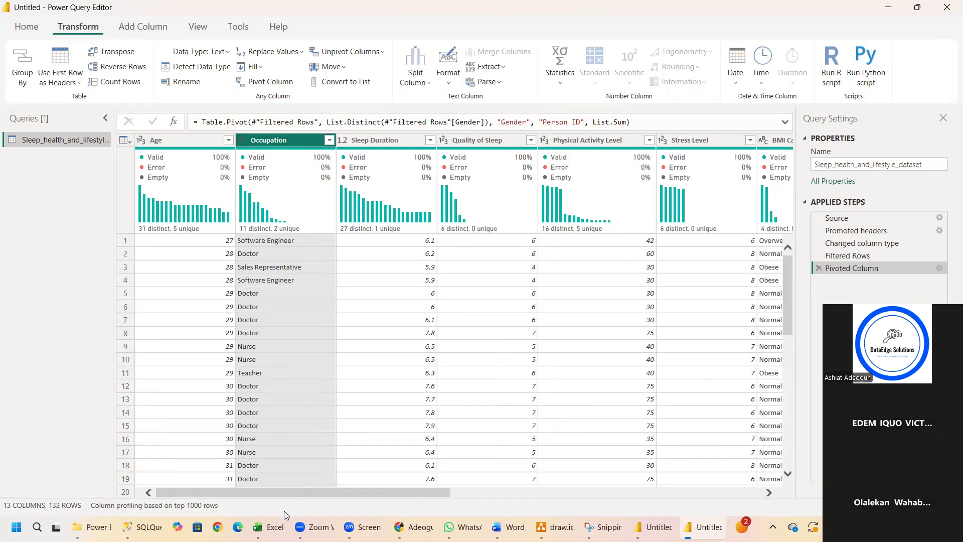
{"action": "left_click_drag", "start_coordinate": [278, 490], "coordinate": [720, 499]}
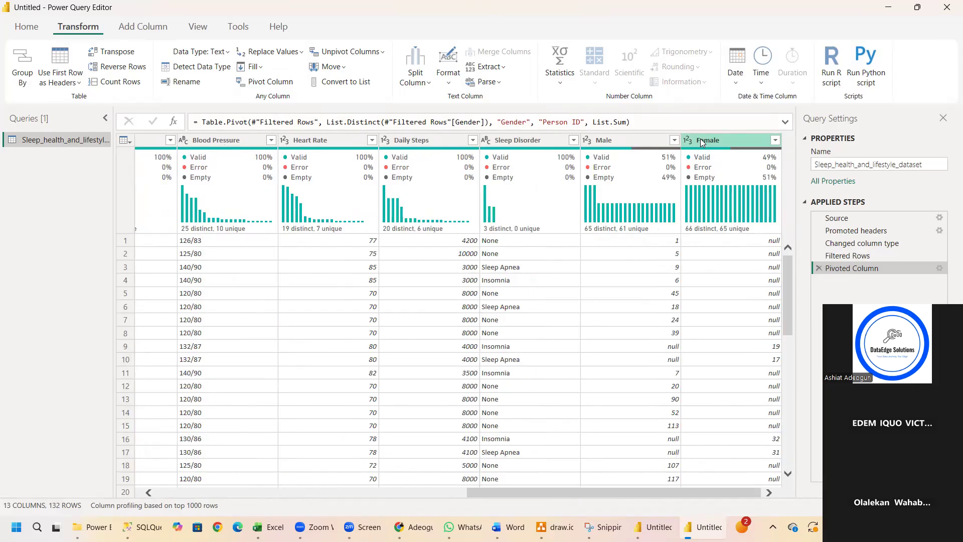
{"action": "left_click", "coordinate": [819, 269]}
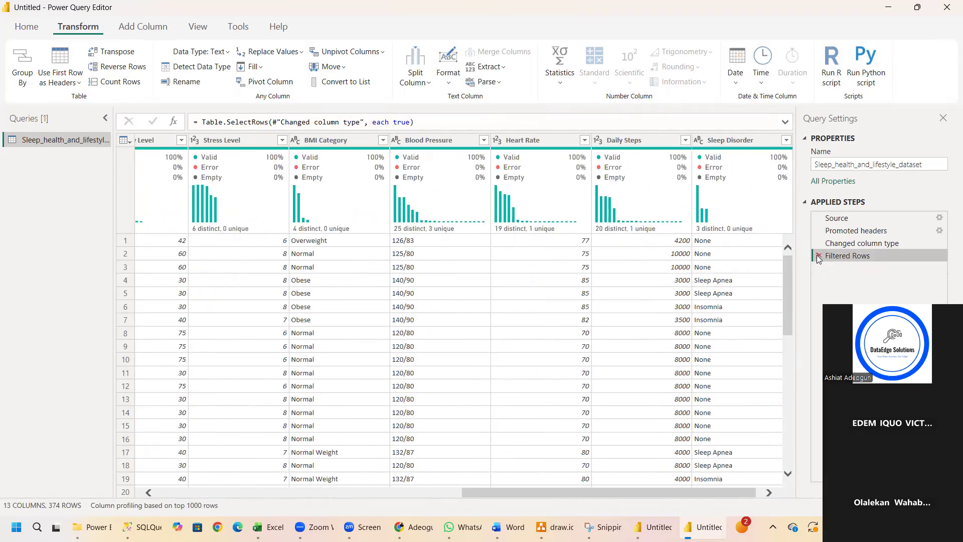
Remove the Filtered Rows step from the sleep health query.
{"action": "left_click", "coordinate": [820, 256]}
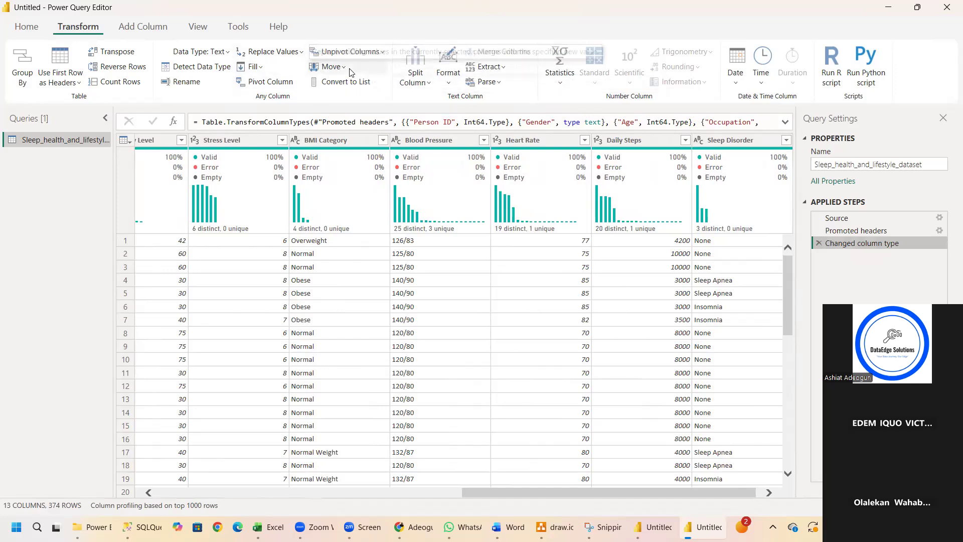
{"action": "left_click", "coordinate": [137, 28]}
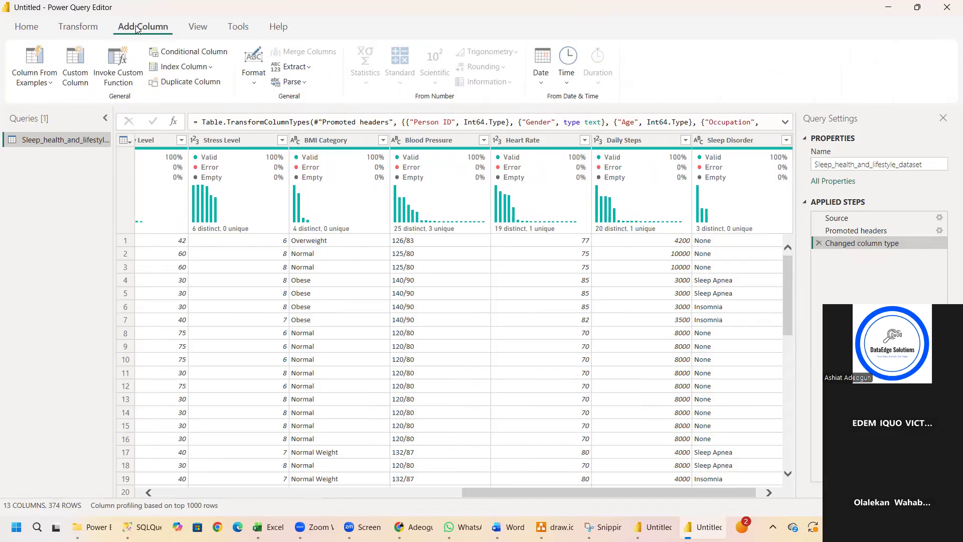
{"action": "left_click", "coordinate": [85, 25]}
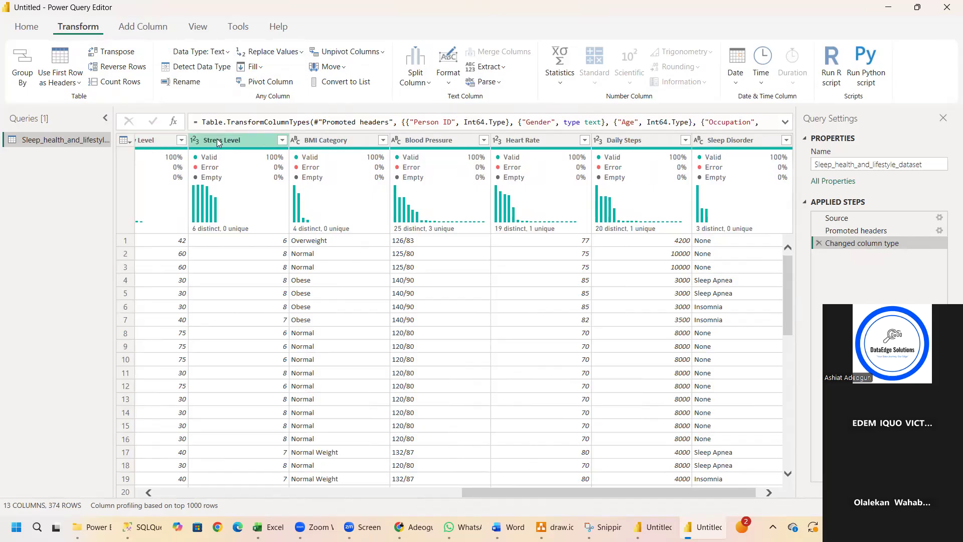
Transpose the table twice, and undo both by removing the Transposed Table1 and Transposed Table steps.
{"action": "left_click_drag", "start_coordinate": [498, 491], "coordinate": [192, 491]}
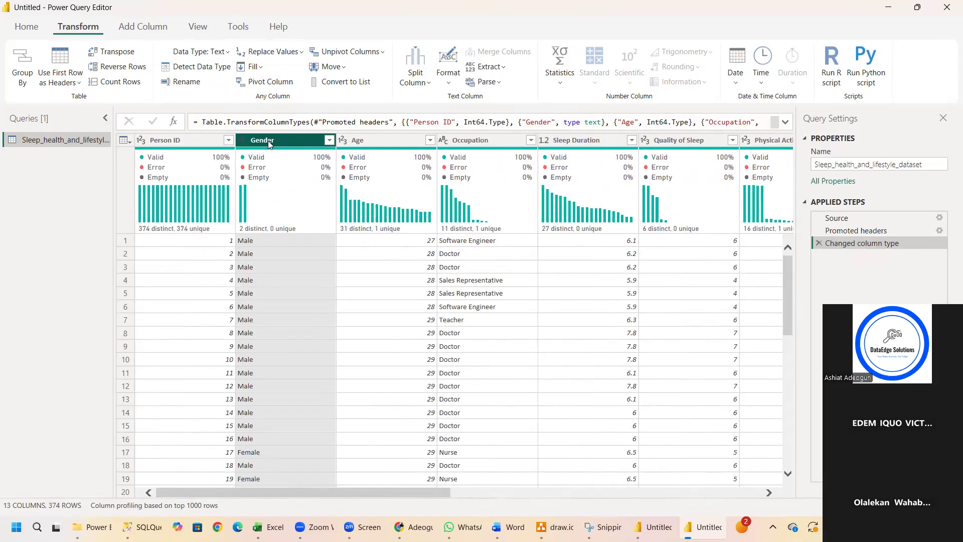
{"action": "left_click", "coordinate": [119, 53]}
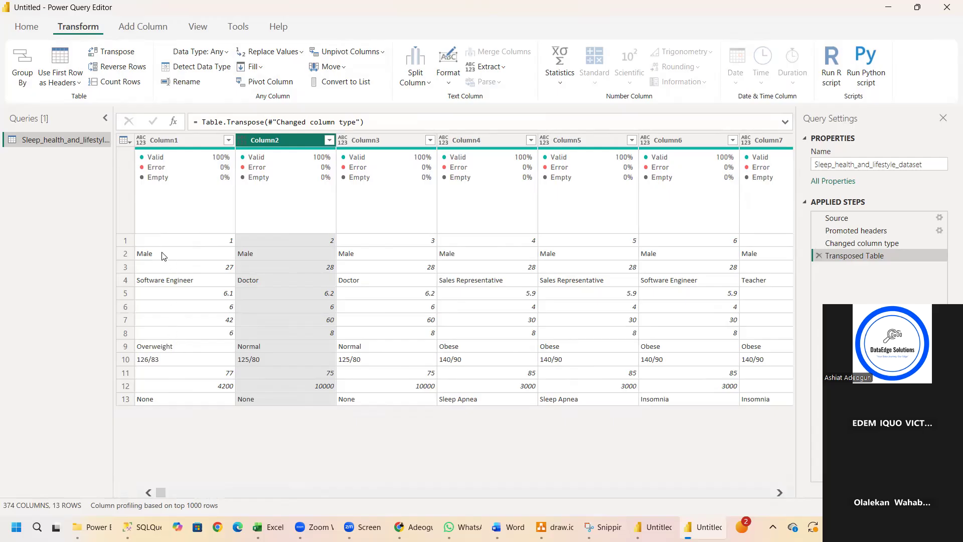
{"action": "left_click", "coordinate": [131, 52]}
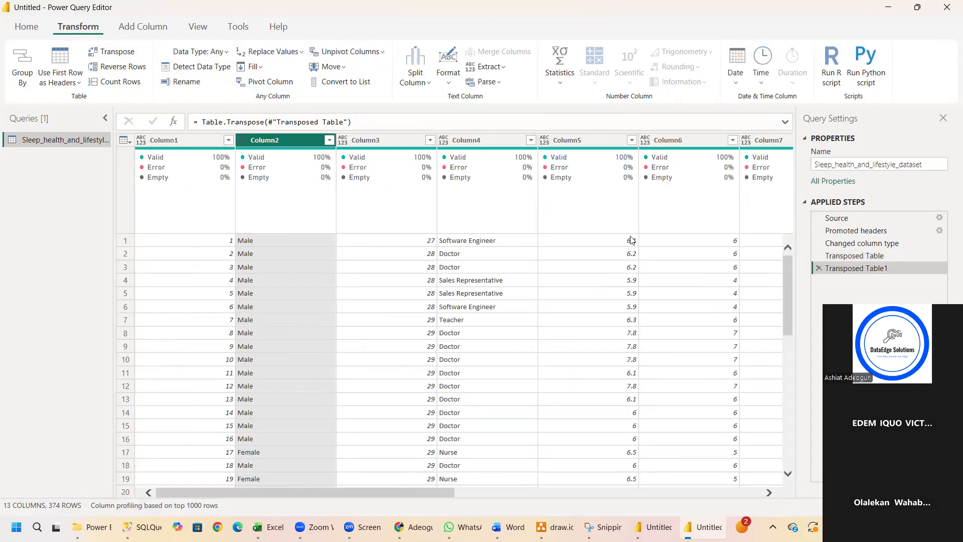
{"action": "left_click", "coordinate": [819, 267]}
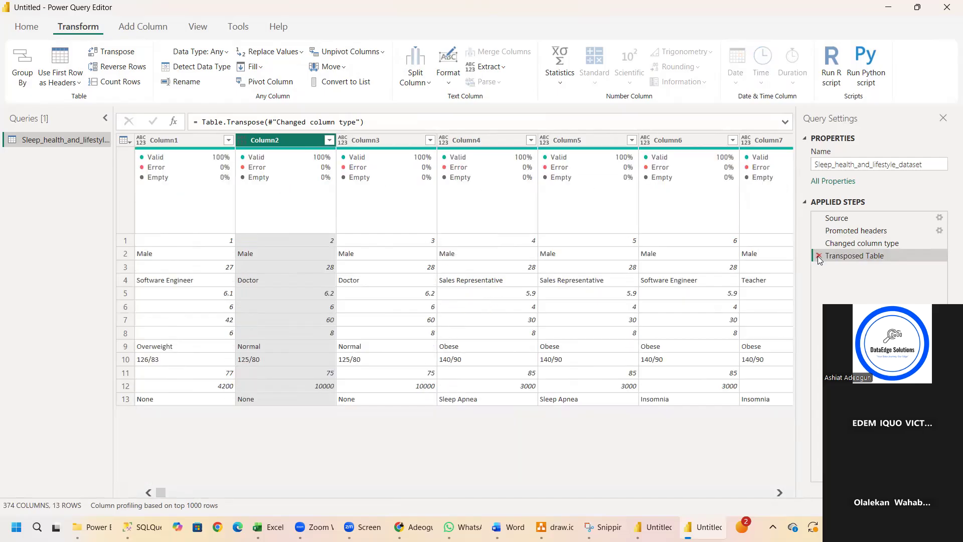
{"action": "left_click", "coordinate": [818, 256]}
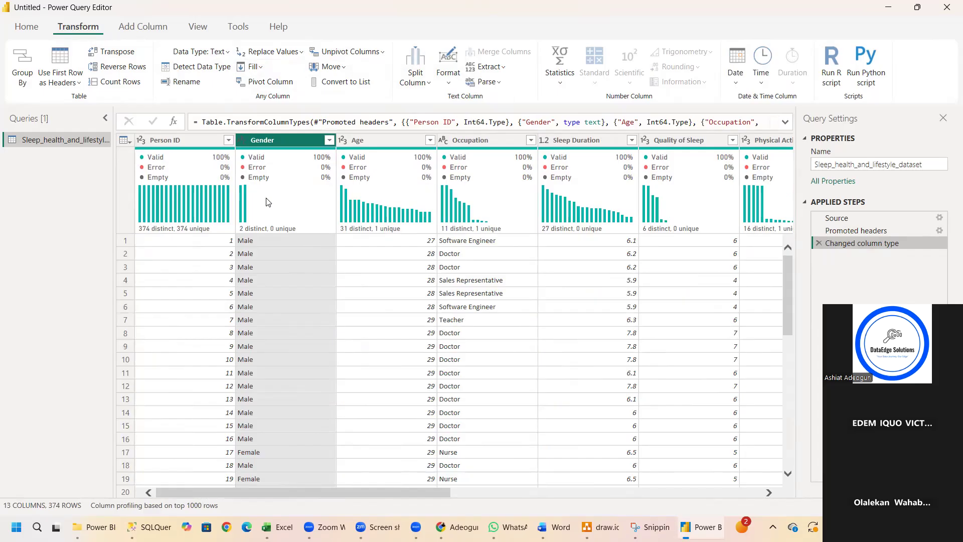
Start a custom column named Age group and dismiss it without entering a formula.
{"action": "mouse_move", "coordinate": [268, 201]}
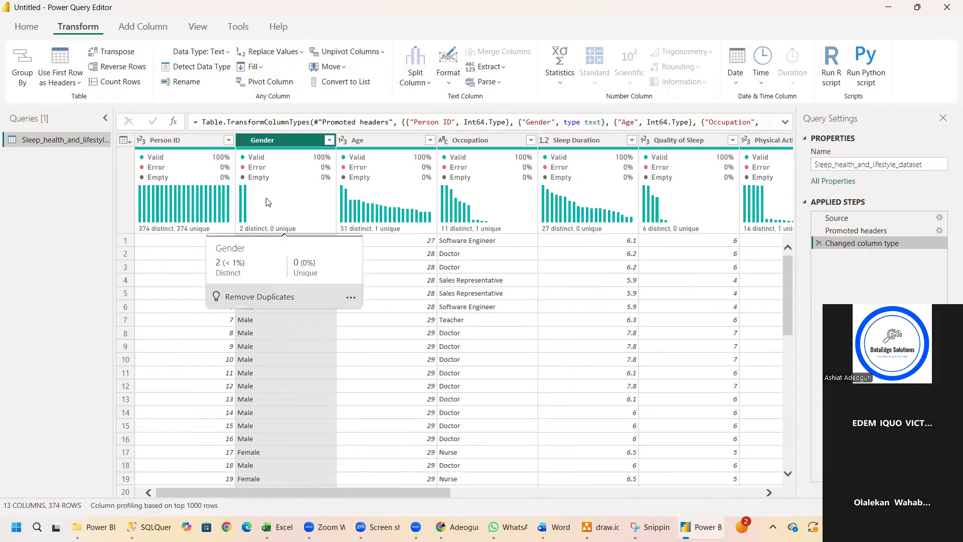
{"action": "left_click", "coordinate": [153, 30]}
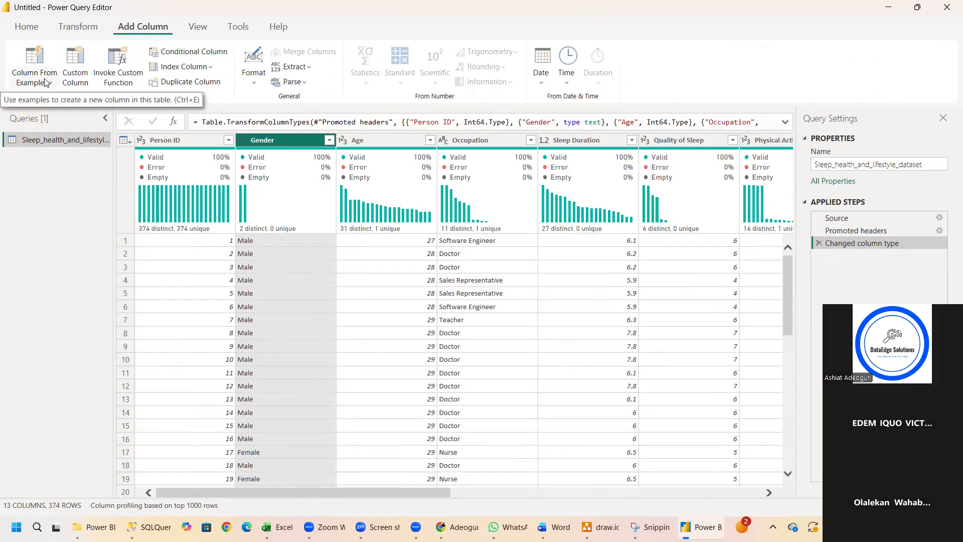
{"action": "left_click", "coordinate": [74, 80]}
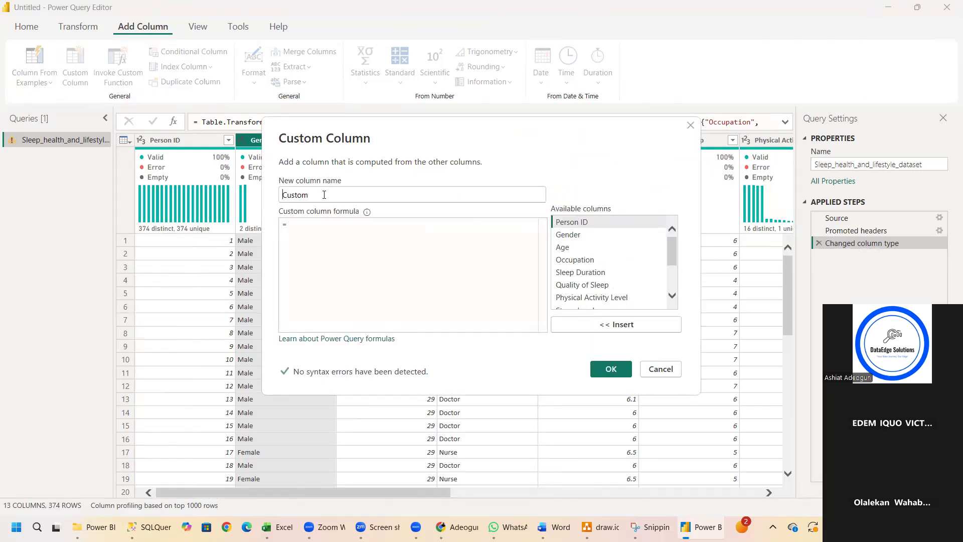
{"action": "left_click", "coordinate": [320, 195]}
{"action": "key", "text": "BackSpace"}
{"action": "key", "text": "BackSpace"}
{"action": "key", "text": "BackSpace"}
{"action": "key", "text": "BackSpace"}
{"action": "key", "text": "BackSpace"}
{"action": "key", "text": "BackSpace"}
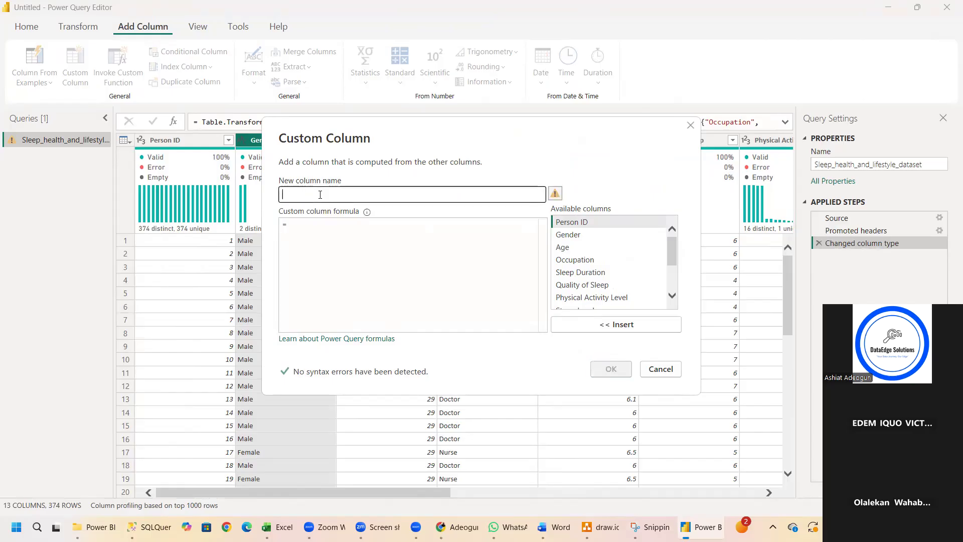
{"action": "type", "text": "Ag"}
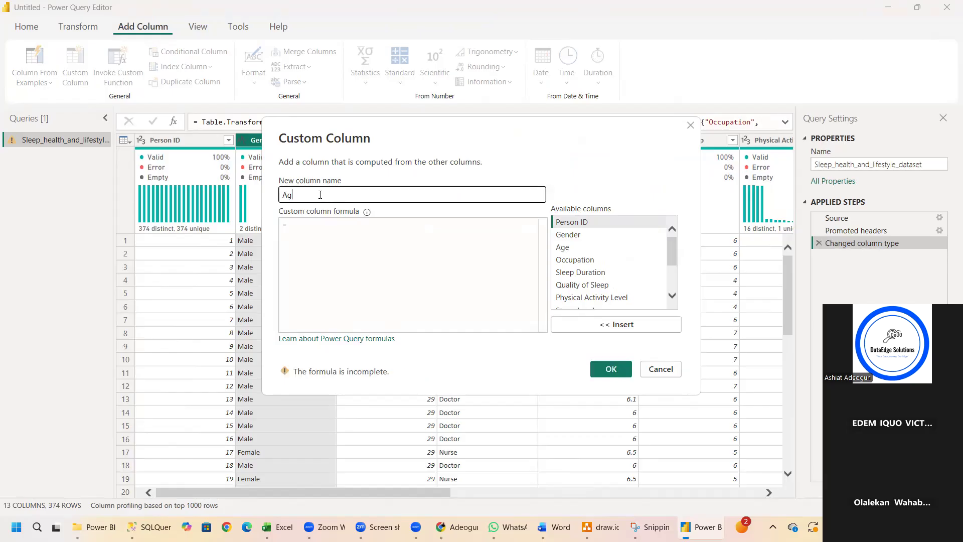
{"action": "type", "text": "e group"}
{"action": "left_click", "coordinate": [312, 224]}
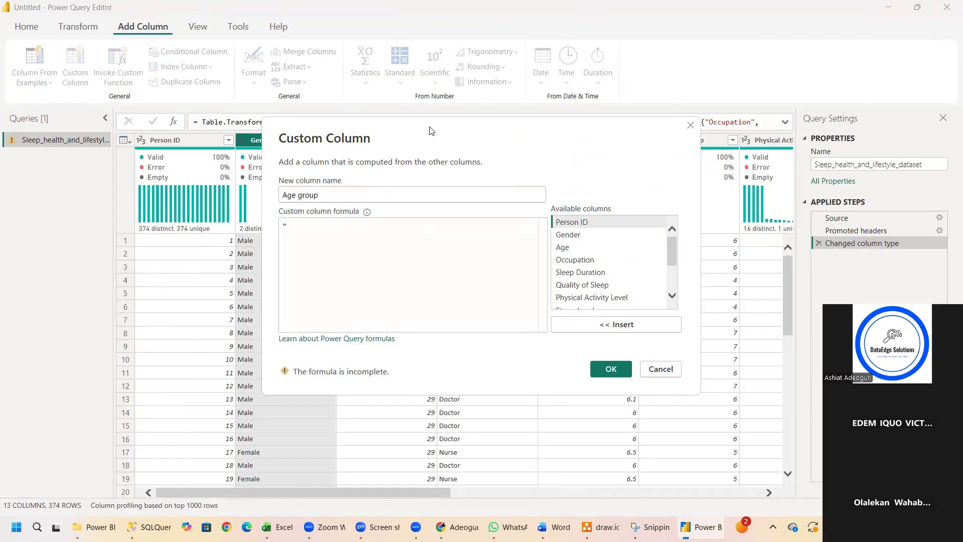
{"action": "left_click_drag", "start_coordinate": [430, 130], "coordinate": [449, 317]}
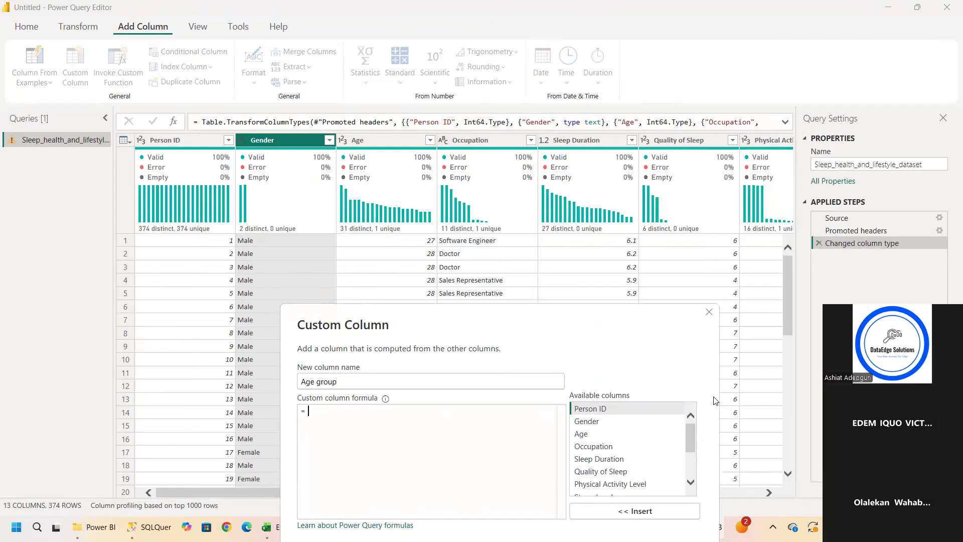
{"action": "left_click", "coordinate": [710, 312]}
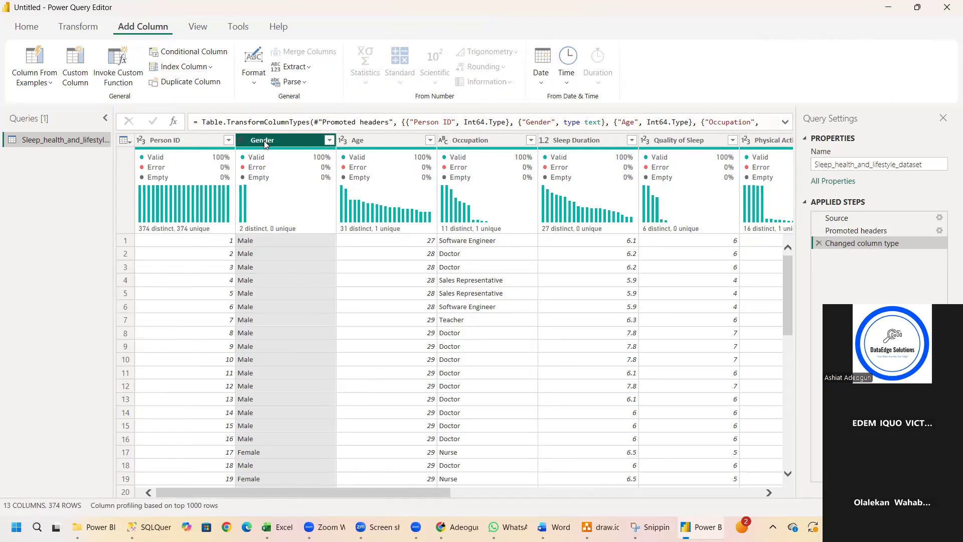
Duplicate the Gender column and undo it by removing the Duplicated Column step.
{"action": "left_click", "coordinate": [202, 84]}
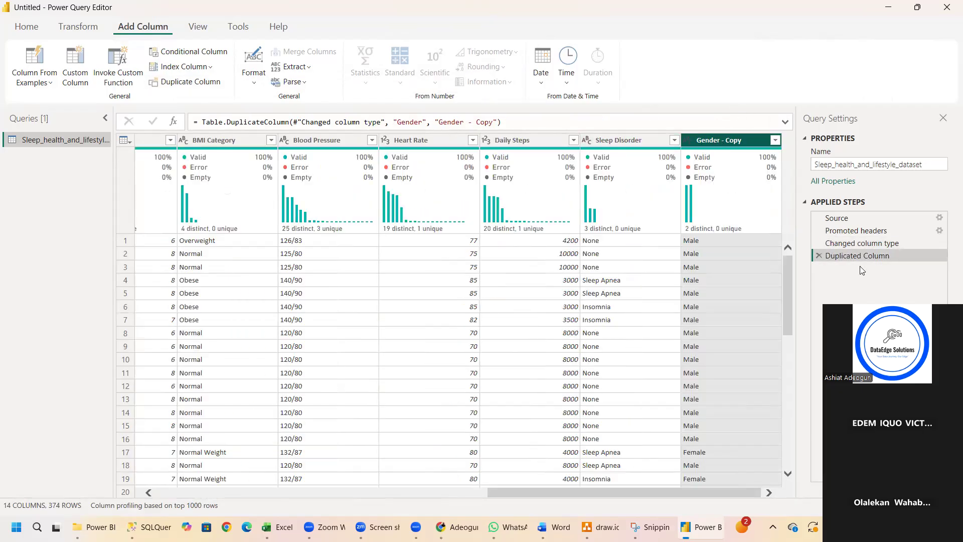
{"action": "left_click", "coordinate": [820, 256]}
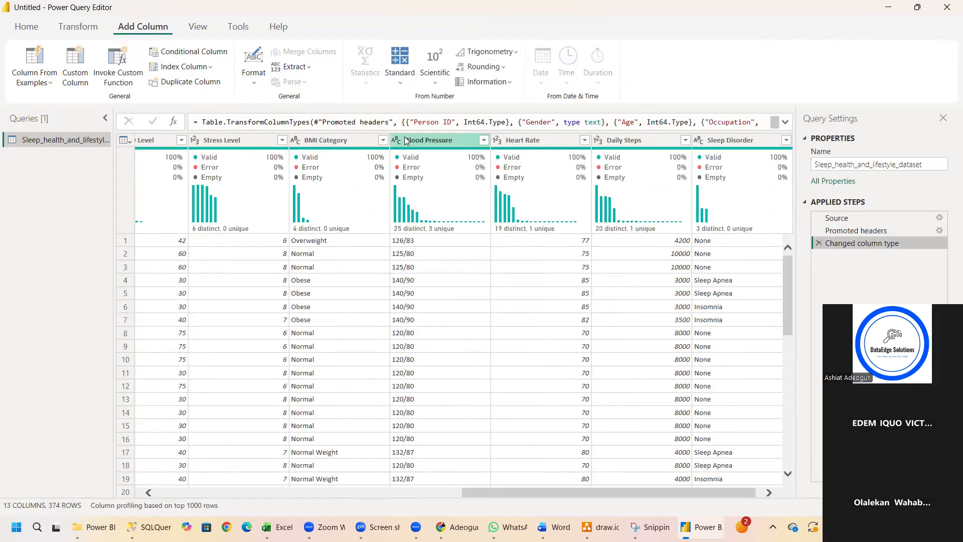
Add a column that multiplies Daily Steps by 2 and undo it by removing the Inserted Multiplication step.
{"action": "left_click", "coordinate": [200, 32]}
{"action": "left_click", "coordinate": [157, 31]}
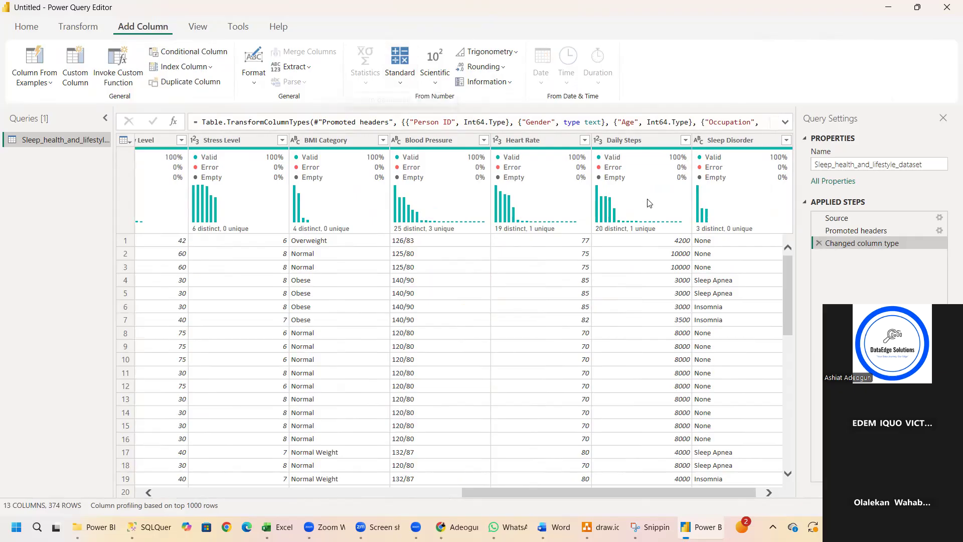
{"action": "left_click", "coordinate": [643, 142]}
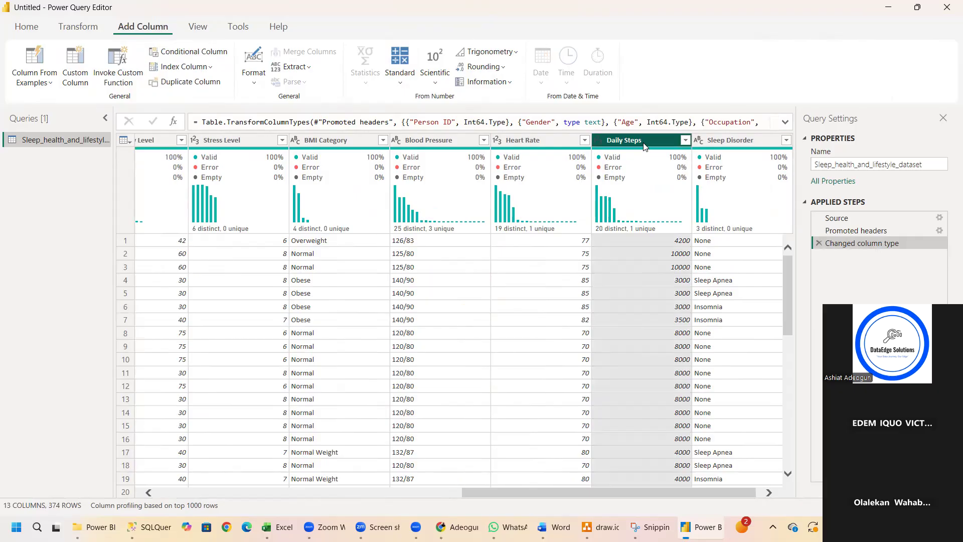
{"action": "left_click", "coordinate": [400, 66]}
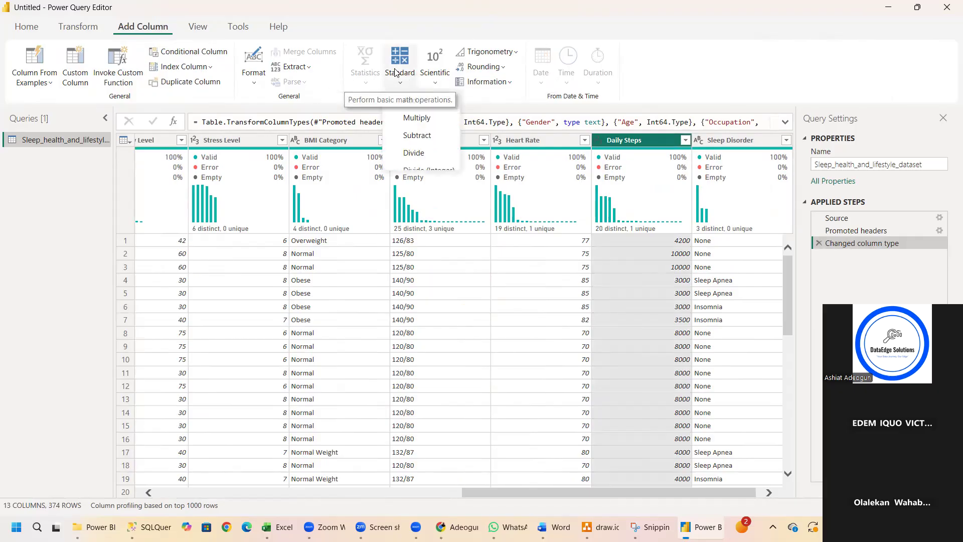
{"action": "left_click", "coordinate": [417, 118]}
{"action": "left_click", "coordinate": [357, 265]}
{"action": "type", "text": "2"}
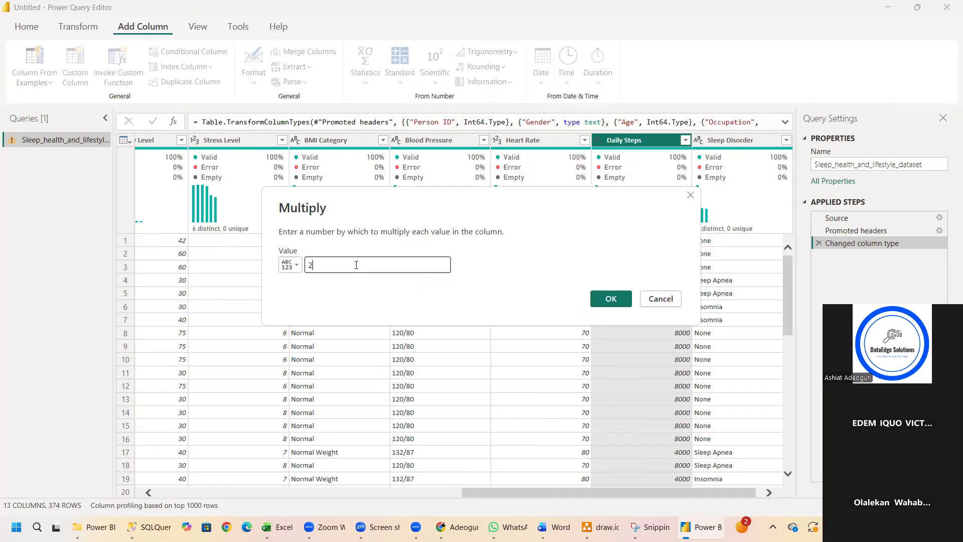
{"action": "left_click", "coordinate": [611, 300]}
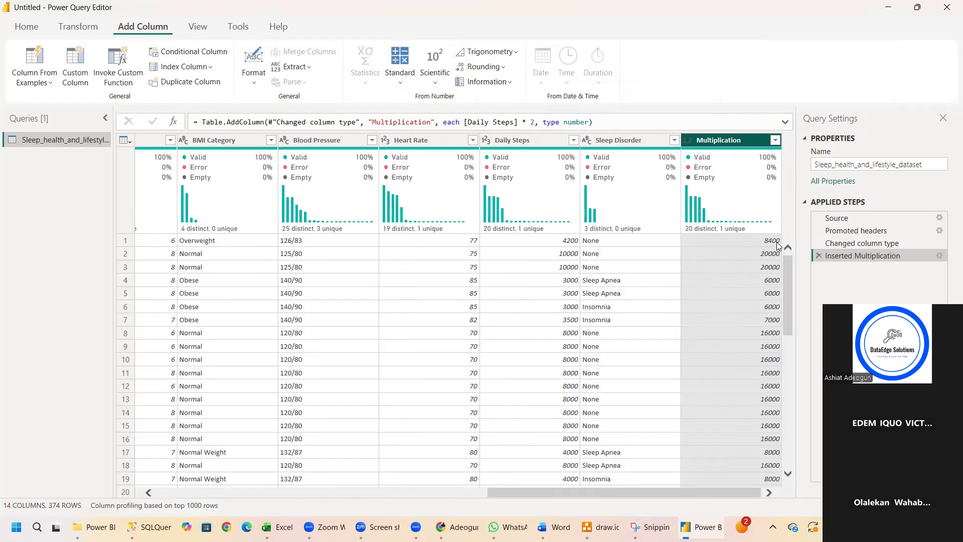
{"action": "left_click", "coordinate": [818, 256]}
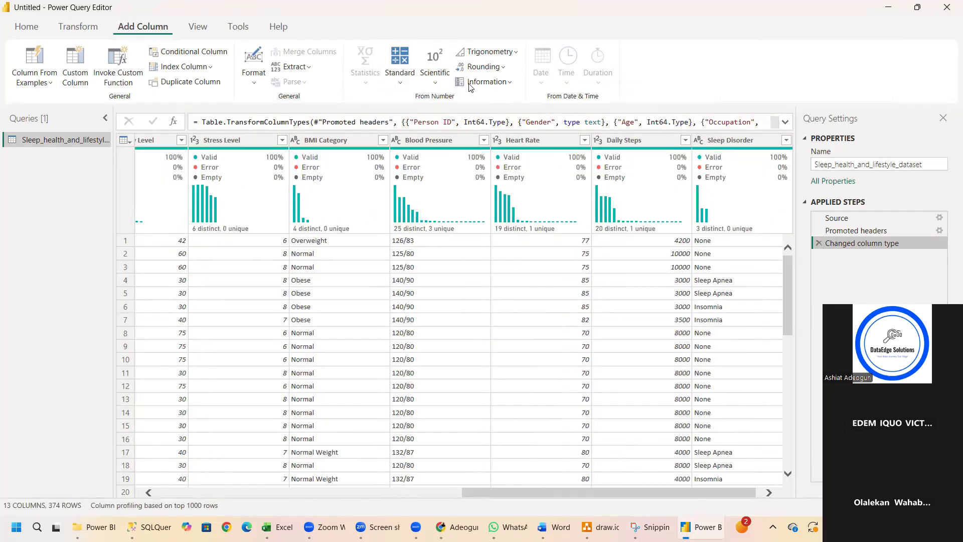
Add a column with the square root of Heart Rate and undo it by removing the Inserted Square Root step.
{"action": "left_click", "coordinate": [435, 80]}
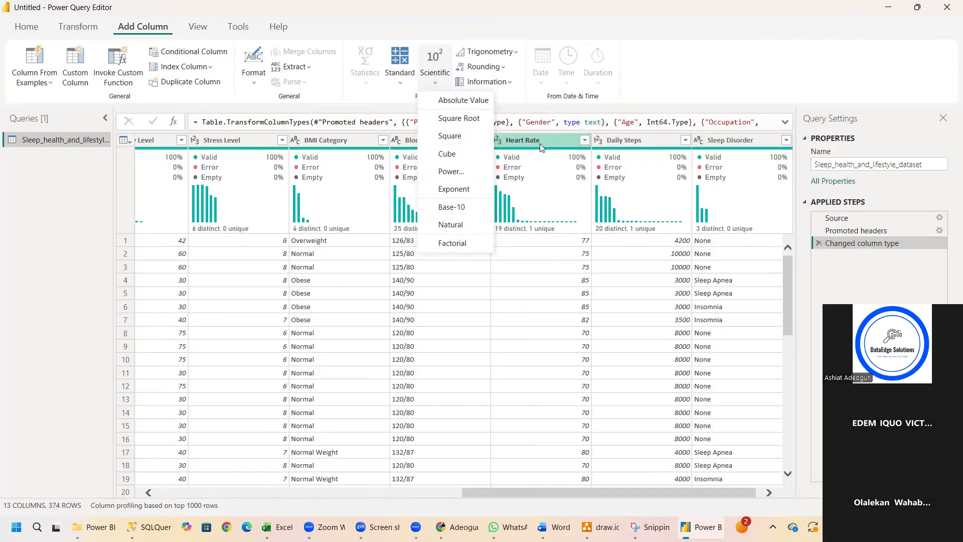
{"action": "left_click", "coordinate": [539, 143]}
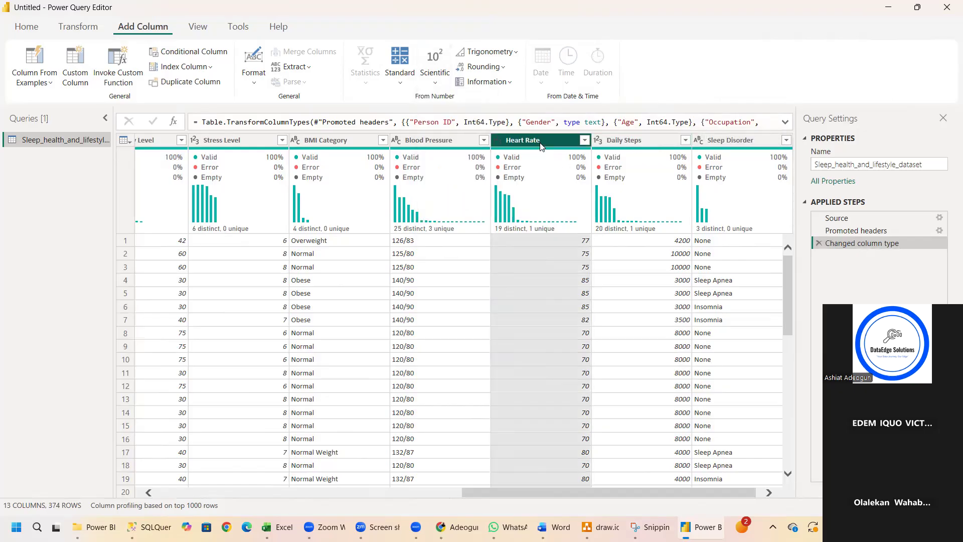
{"action": "left_click", "coordinate": [438, 84]}
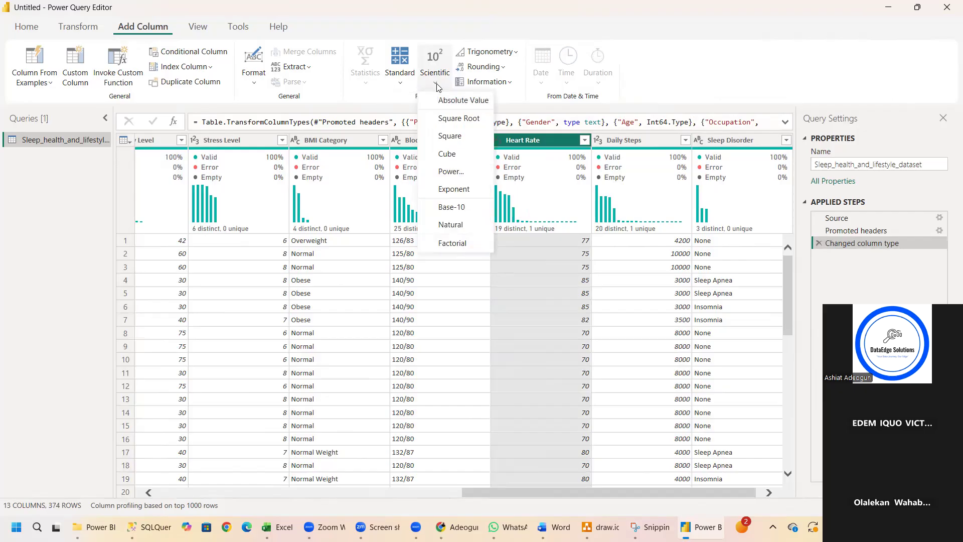
{"action": "left_click", "coordinate": [451, 120]}
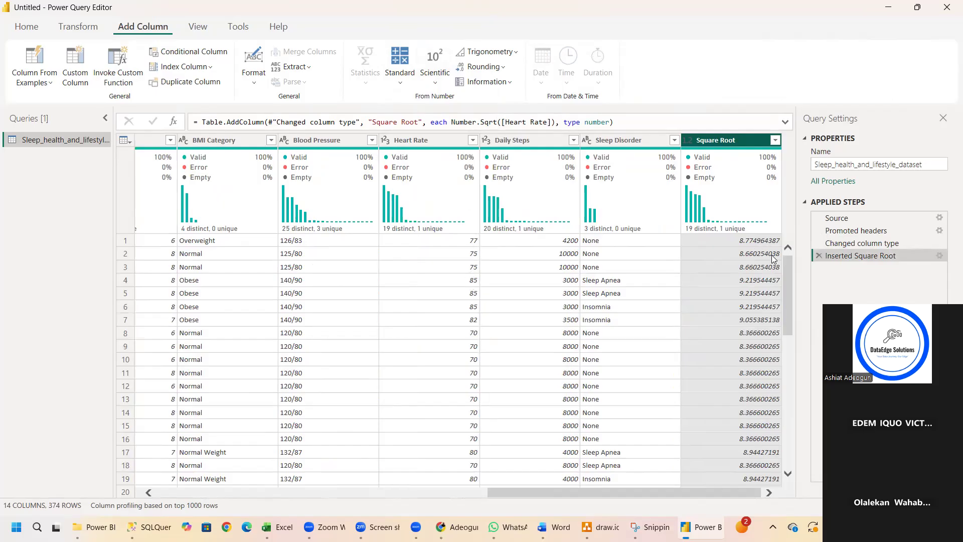
{"action": "left_click", "coordinate": [820, 256]}
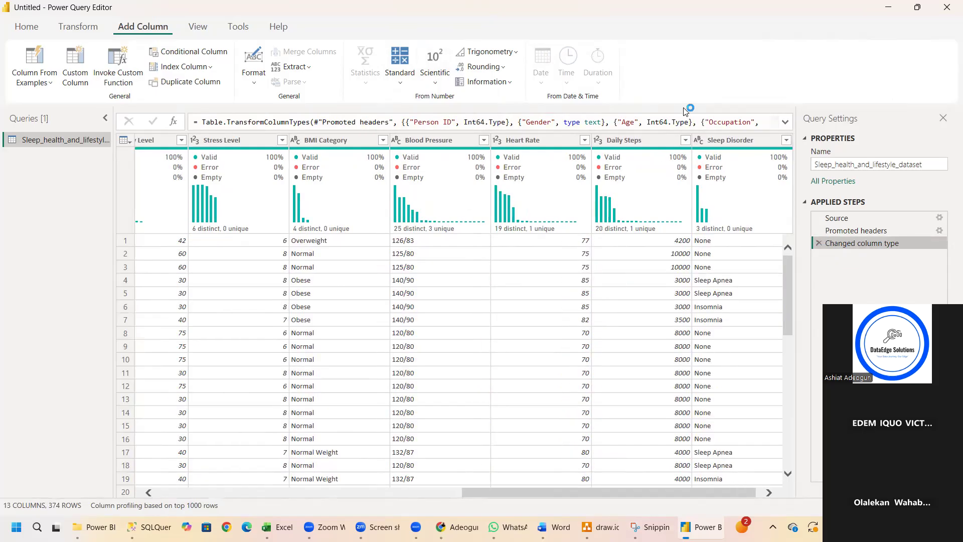
Turn the column distribution display off and back on in the data preview.
{"action": "left_click", "coordinate": [198, 27]}
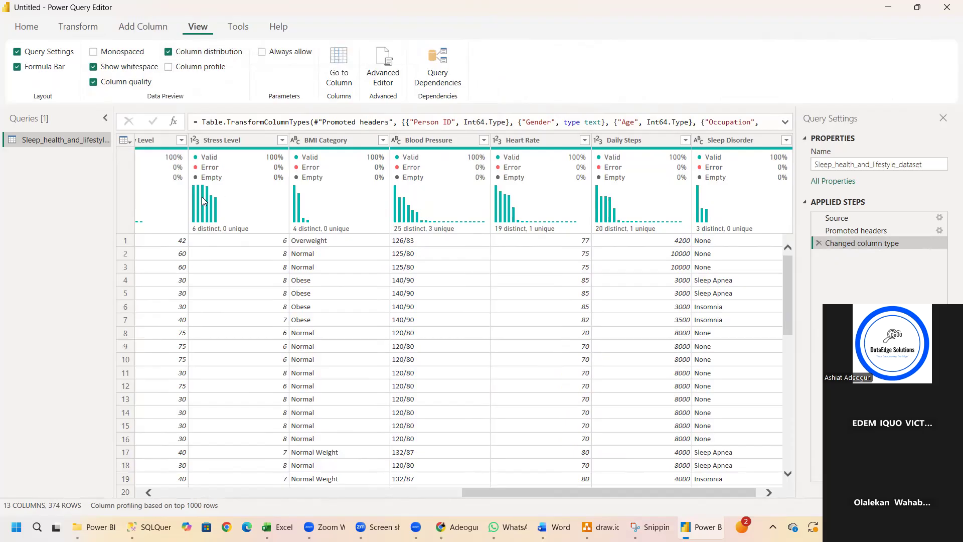
{"action": "mouse_move", "coordinate": [198, 205]}
{"action": "left_click", "coordinate": [169, 52]}
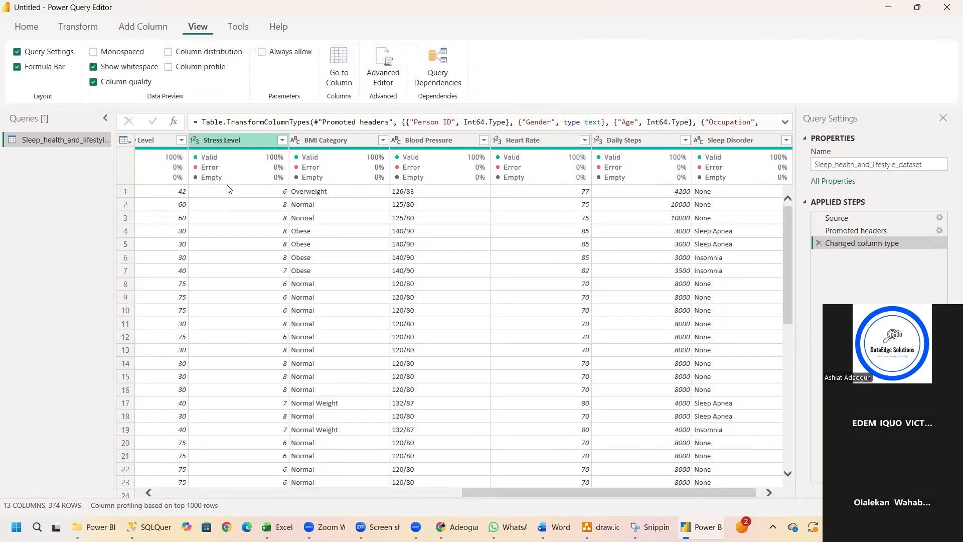
{"action": "mouse_move", "coordinate": [217, 174]}
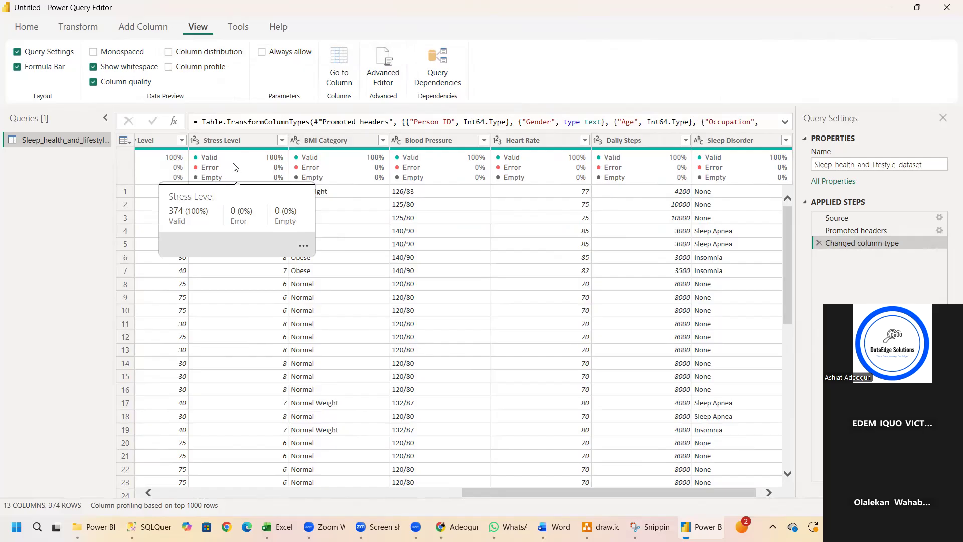
{"action": "left_click", "coordinate": [167, 55]}
Turn off the column distribution and whitespace display in the data preview.
{"action": "mouse_move", "coordinate": [222, 216]}
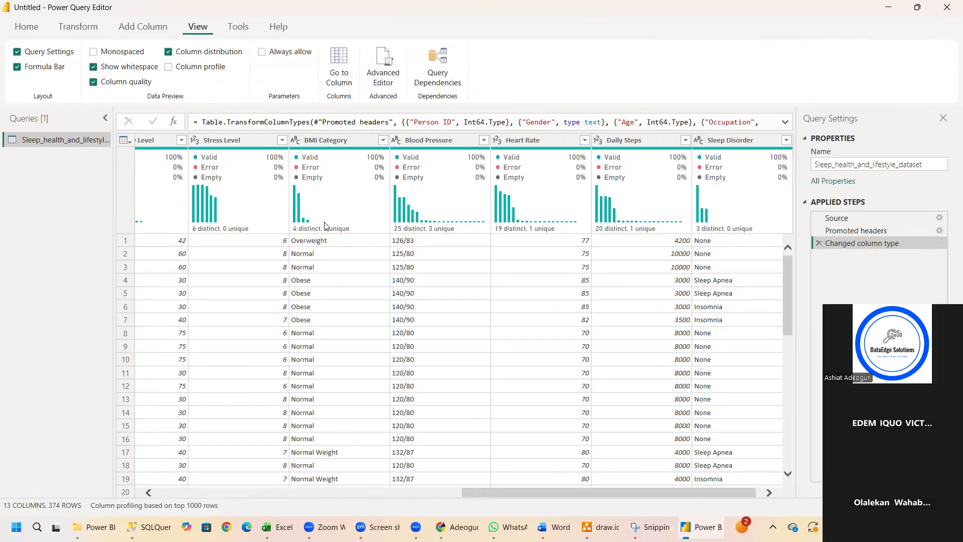
{"action": "mouse_move", "coordinate": [325, 226]}
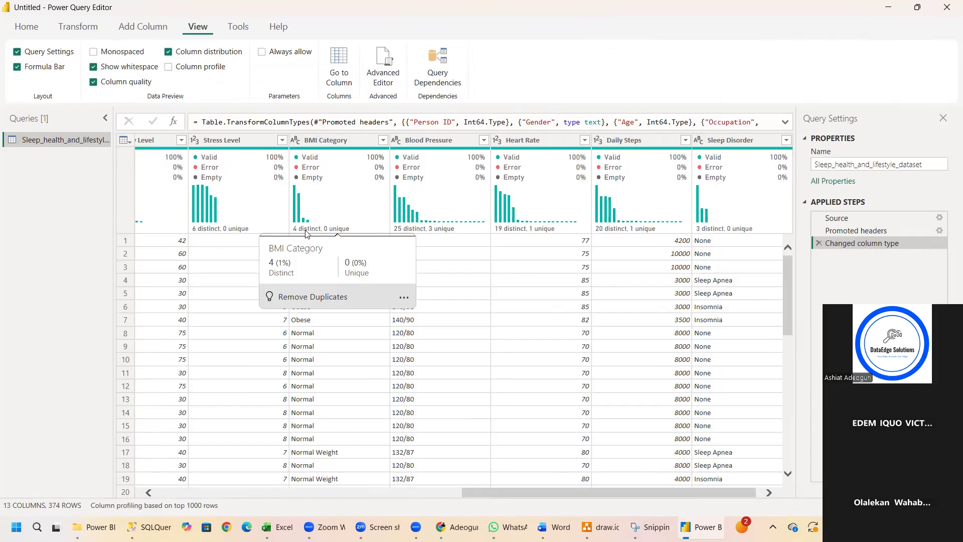
{"action": "mouse_move", "coordinate": [404, 232]}
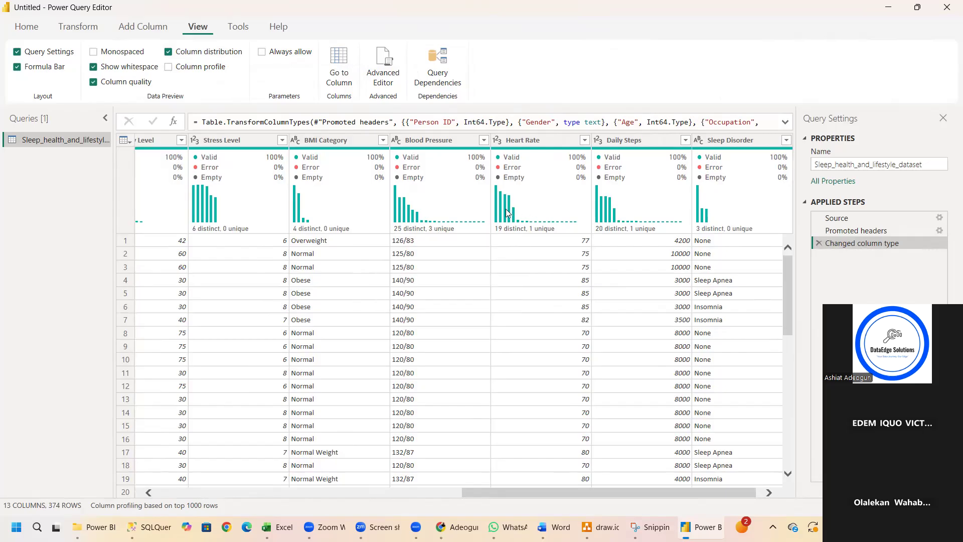
{"action": "mouse_move", "coordinate": [508, 213]}
{"action": "left_click", "coordinate": [169, 53]}
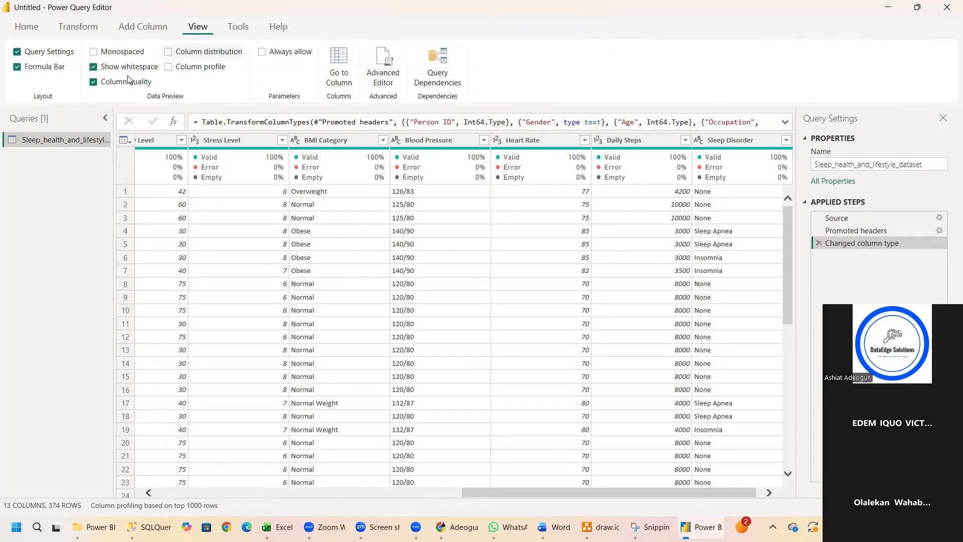
{"action": "left_click", "coordinate": [94, 67]}
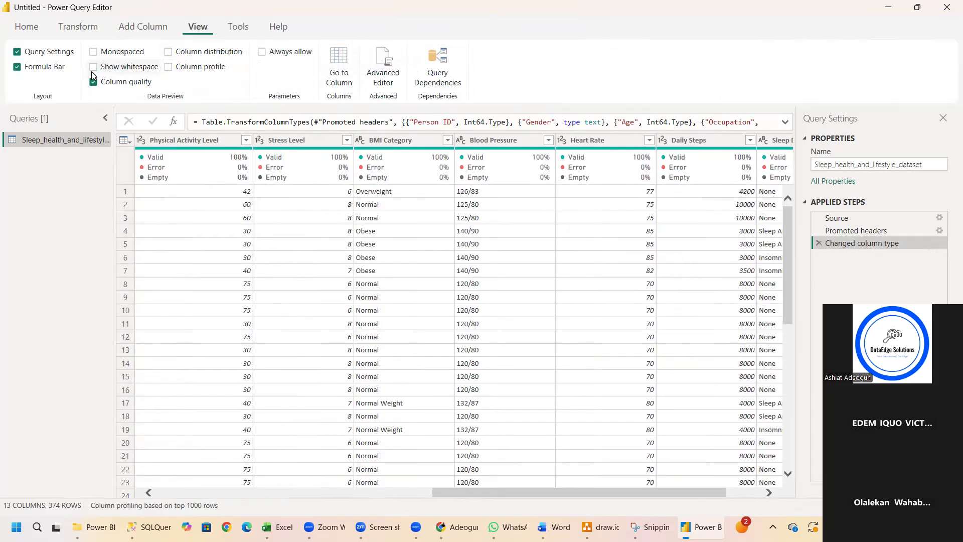
Turn column quality off and on again, check the quality details of the Stress Level column, and switch column quality off.
{"action": "left_click", "coordinate": [94, 82]}
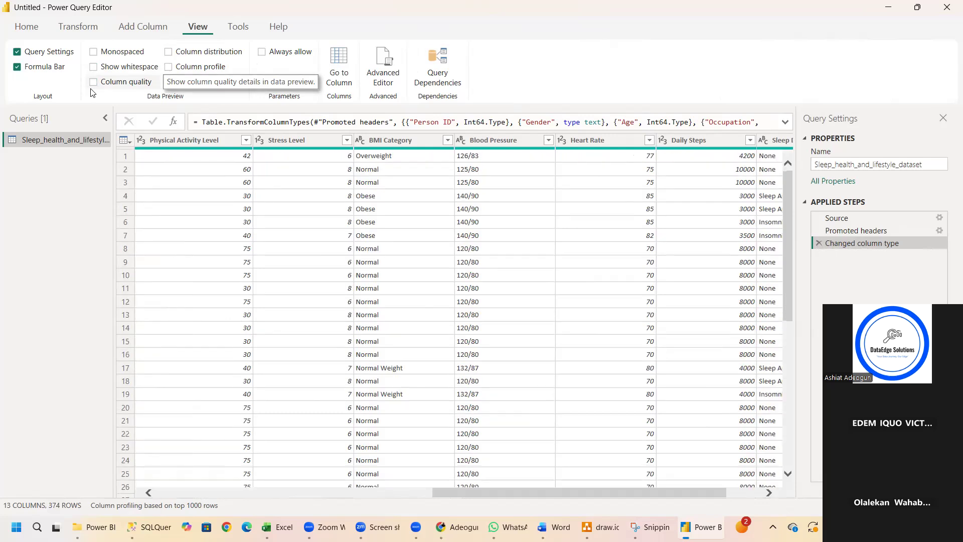
{"action": "left_click", "coordinate": [94, 81]}
{"action": "mouse_move", "coordinate": [274, 159]}
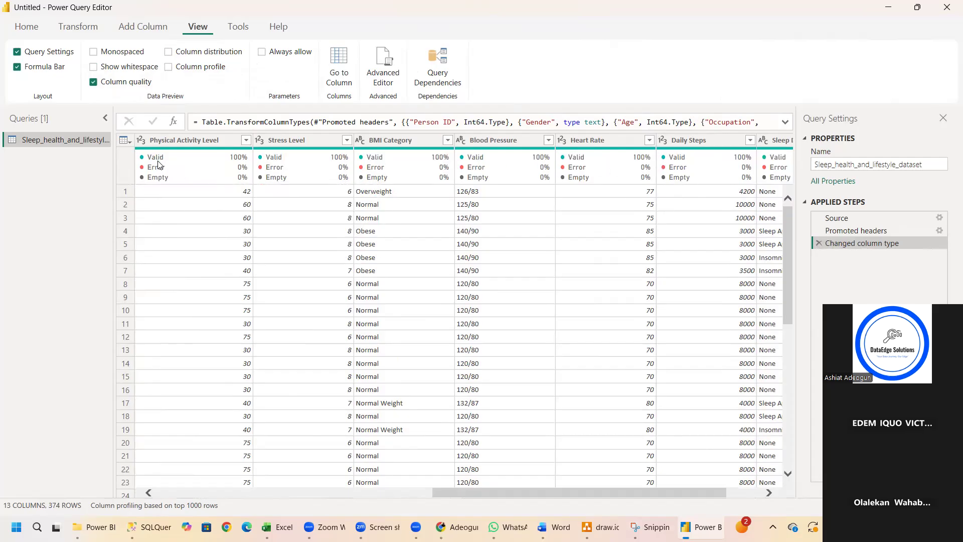
{"action": "mouse_move", "coordinate": [154, 161]}
{"action": "mouse_move", "coordinate": [273, 181]}
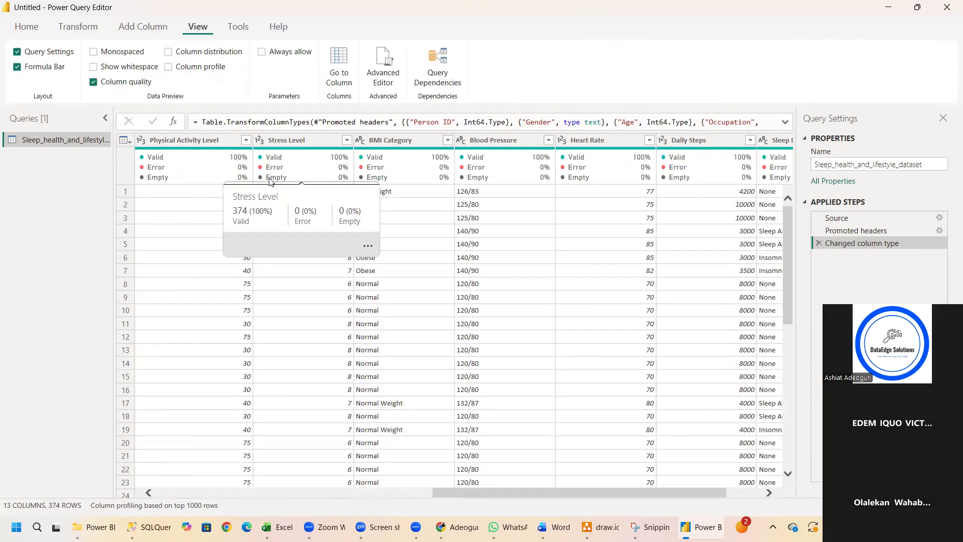
{"action": "left_click", "coordinate": [343, 286]}
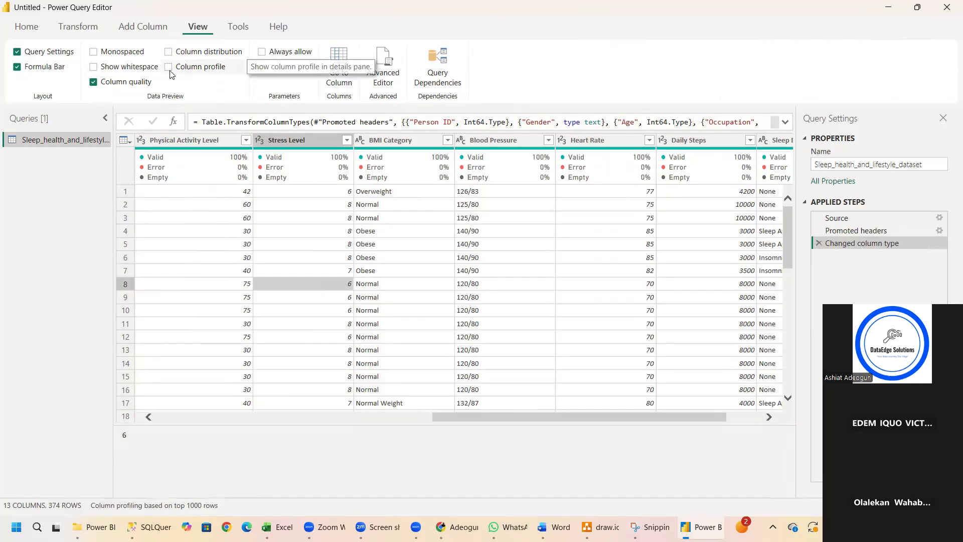
{"action": "left_click", "coordinate": [94, 81]}
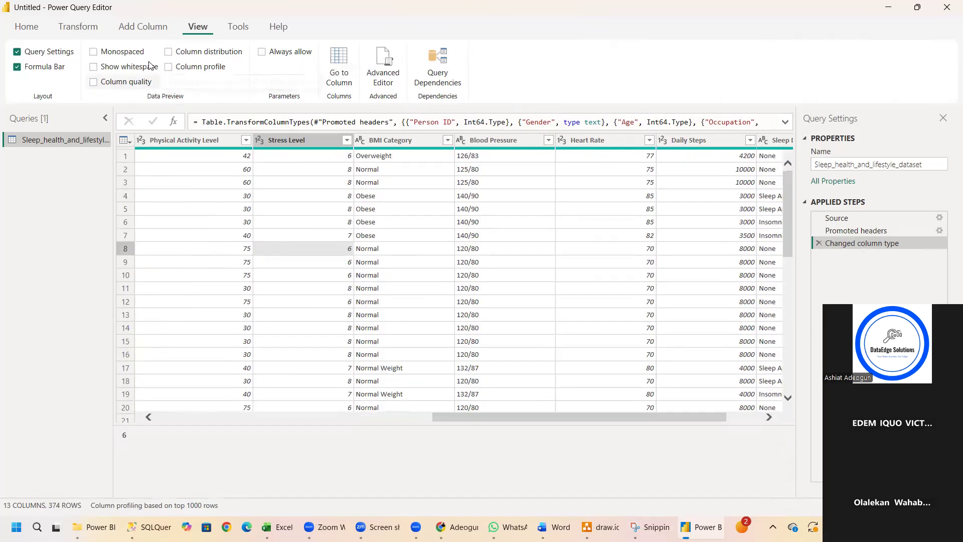
Turn on the column profile for the data preview and remove the Changed column type step from the query.
{"action": "left_click", "coordinate": [169, 67]}
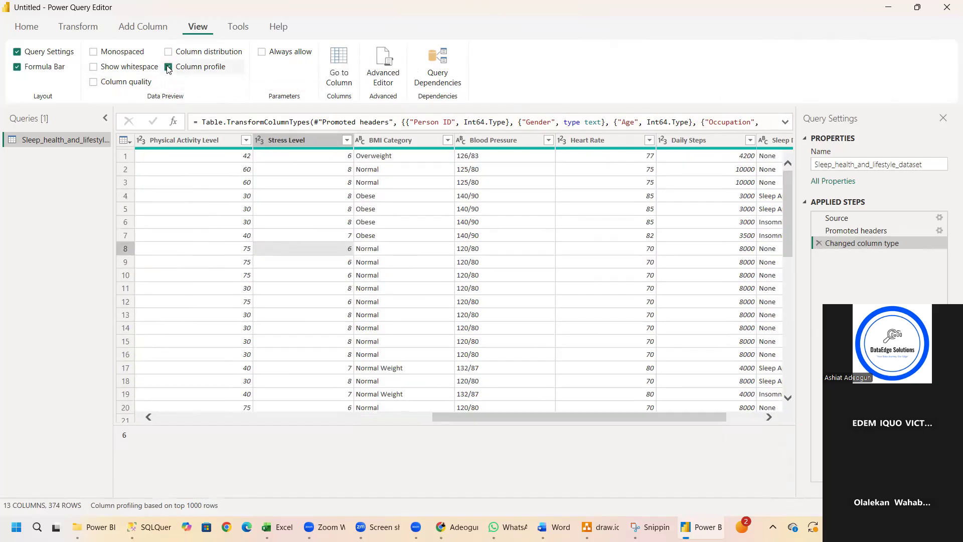
{"action": "left_click", "coordinate": [169, 67]}
{"action": "left_click", "coordinate": [168, 67]}
{"action": "left_click_drag", "start_coordinate": [787, 233], "coordinate": [773, 484]}
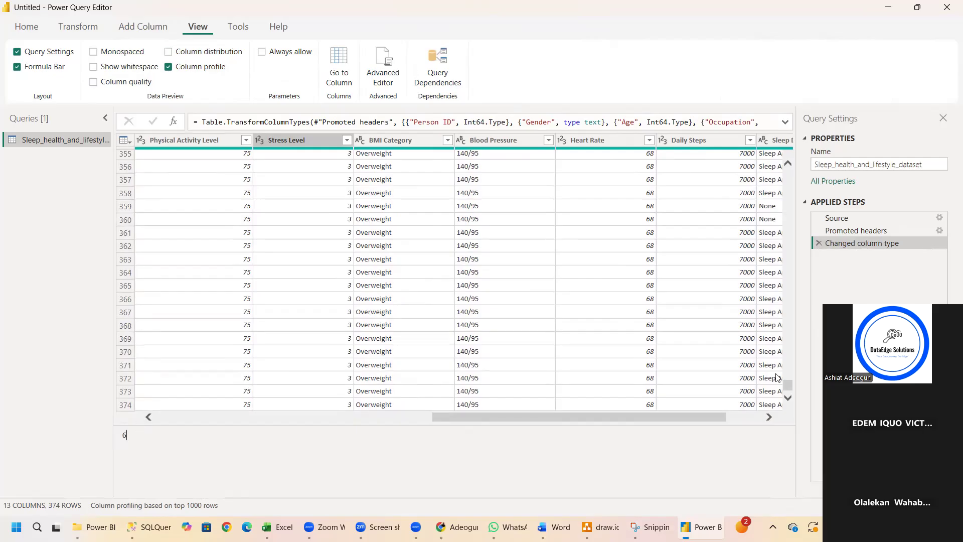
{"action": "left_click", "coordinate": [818, 243]}
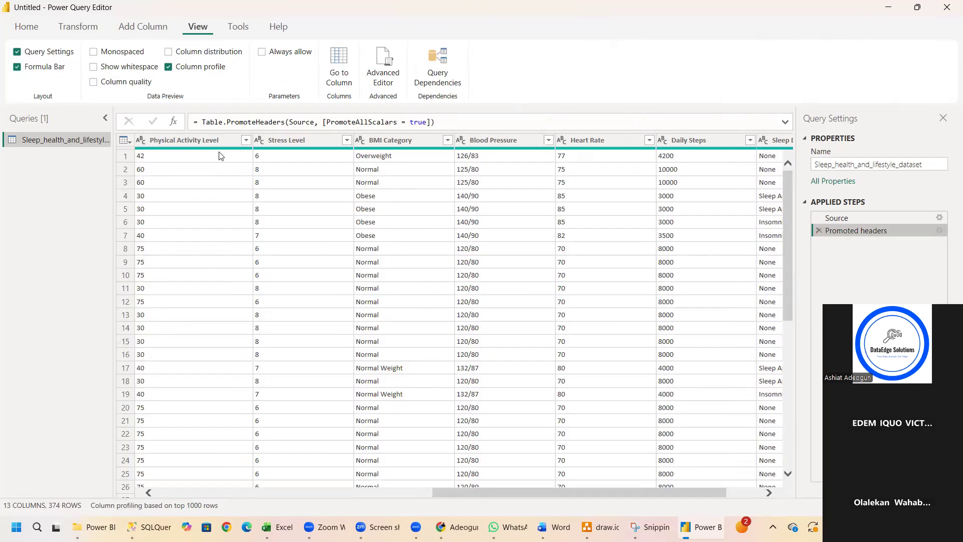
Redisplay the column profile without column distribution, view the BMI Category statistics and value distribution, and hide the profile.
{"action": "left_click", "coordinate": [180, 70]}
{"action": "left_click", "coordinate": [175, 54]}
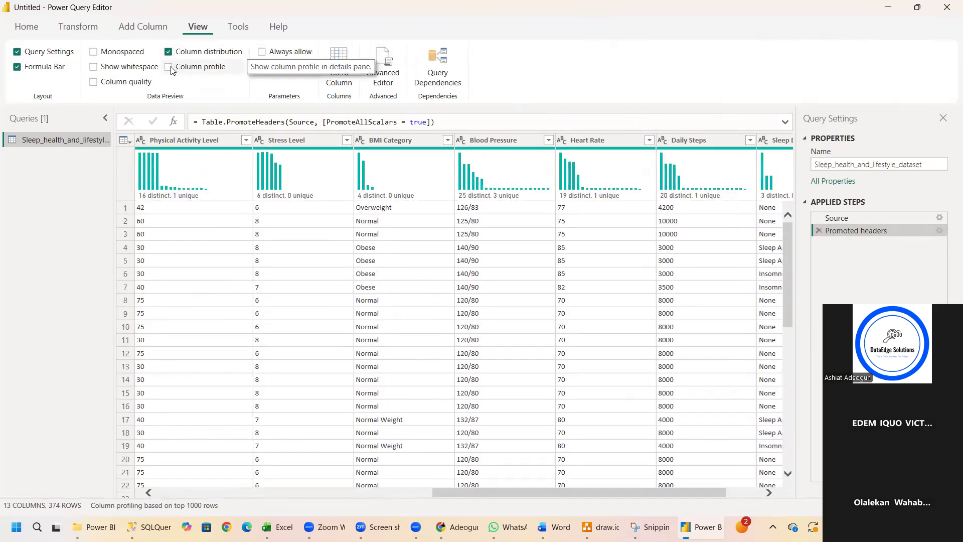
{"action": "left_click", "coordinate": [169, 67]}
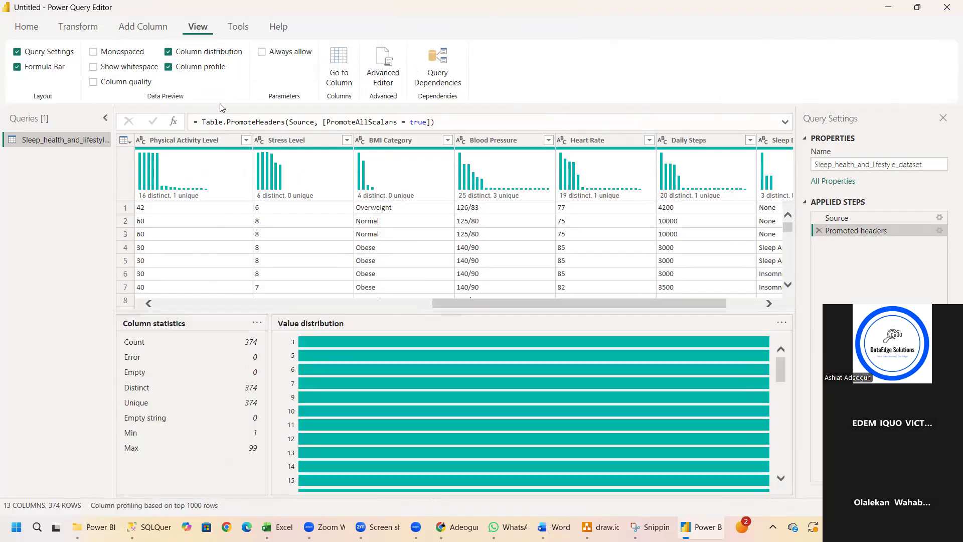
{"action": "left_click", "coordinate": [175, 52]}
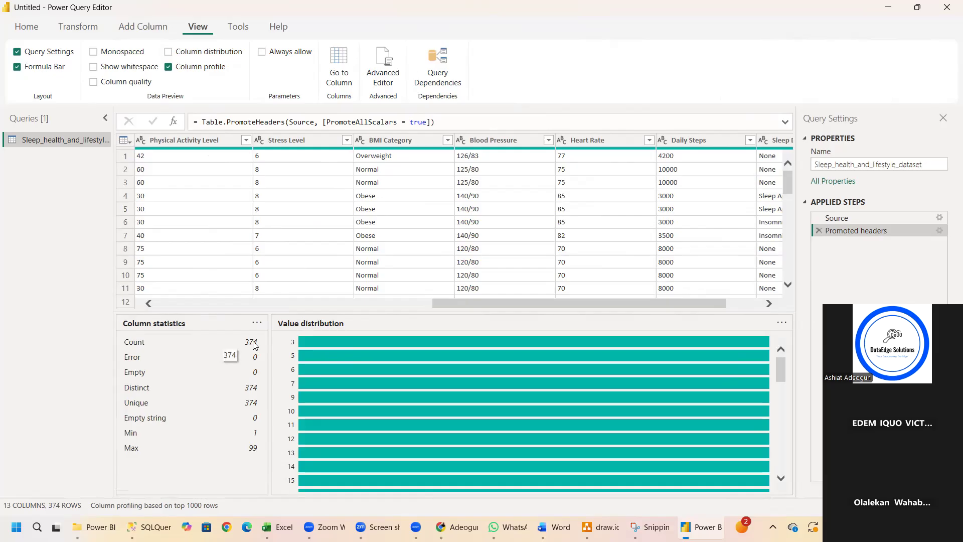
{"action": "left_click", "coordinate": [369, 143]}
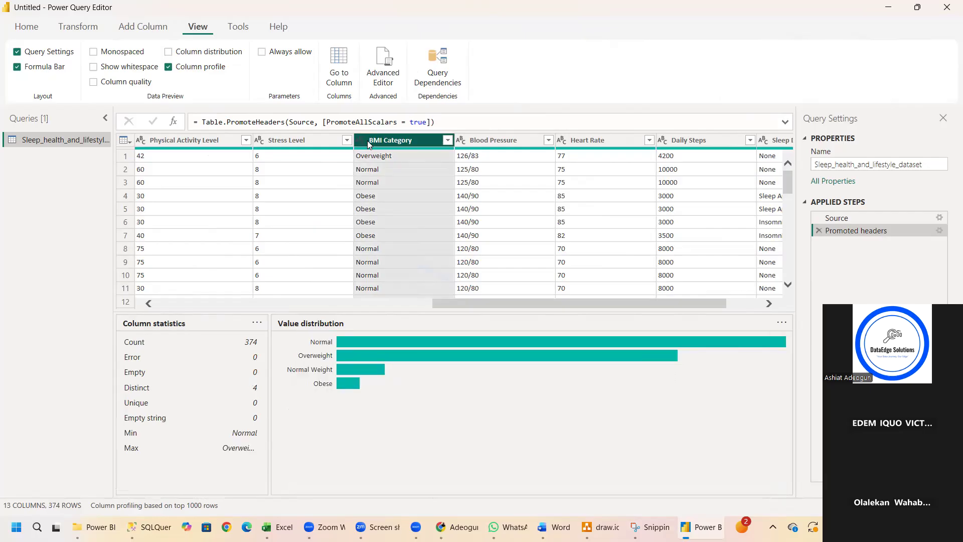
{"action": "left_click", "coordinate": [168, 68]}
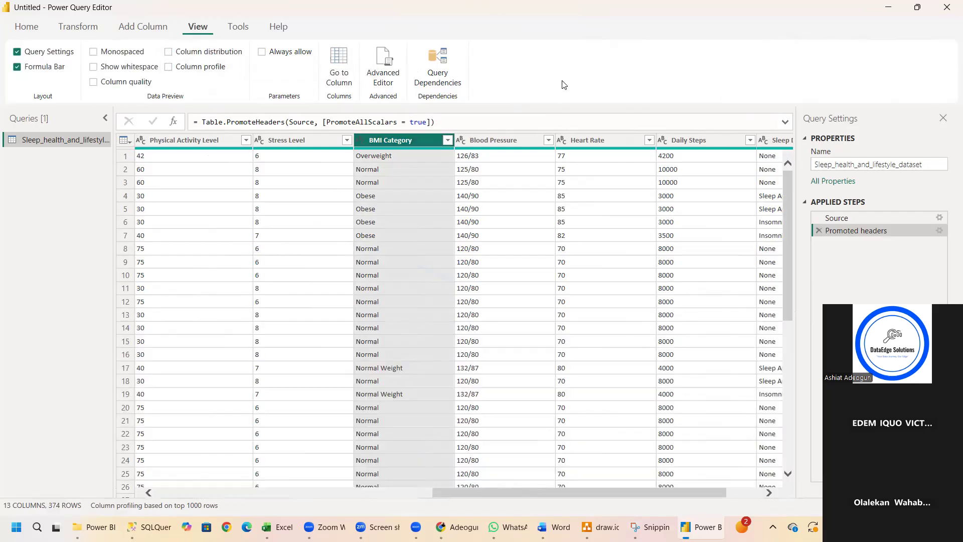
Show the column profile again, examine the value distributions of Occupation and Sleep Duration, and hide the profile.
{"action": "left_click_drag", "start_coordinate": [488, 494], "coordinate": [261, 495]}
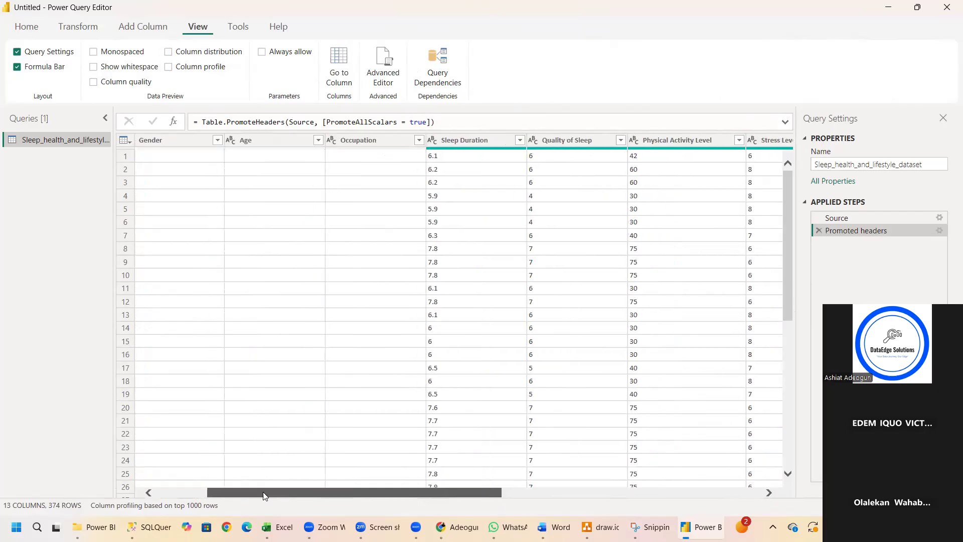
{"action": "left_click", "coordinate": [190, 68]}
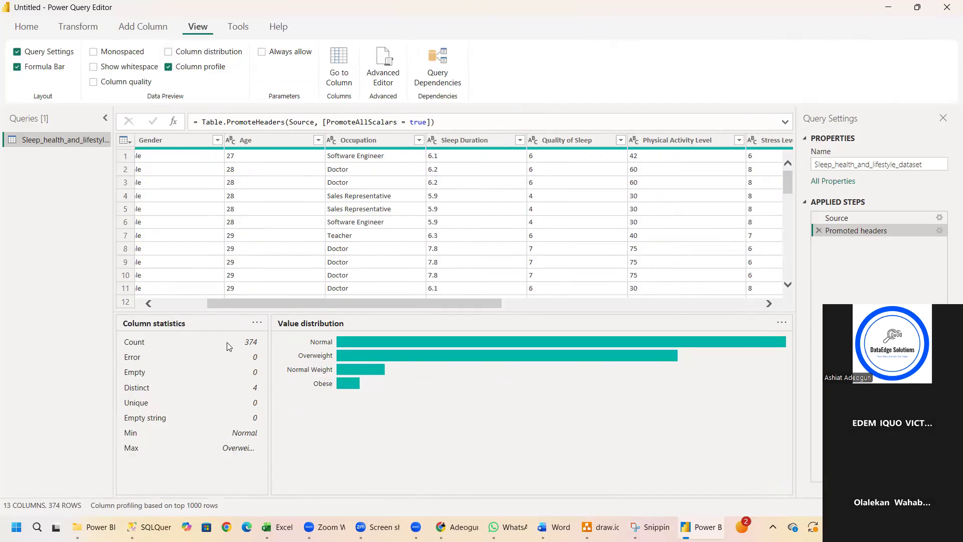
{"action": "left_click", "coordinate": [350, 141]}
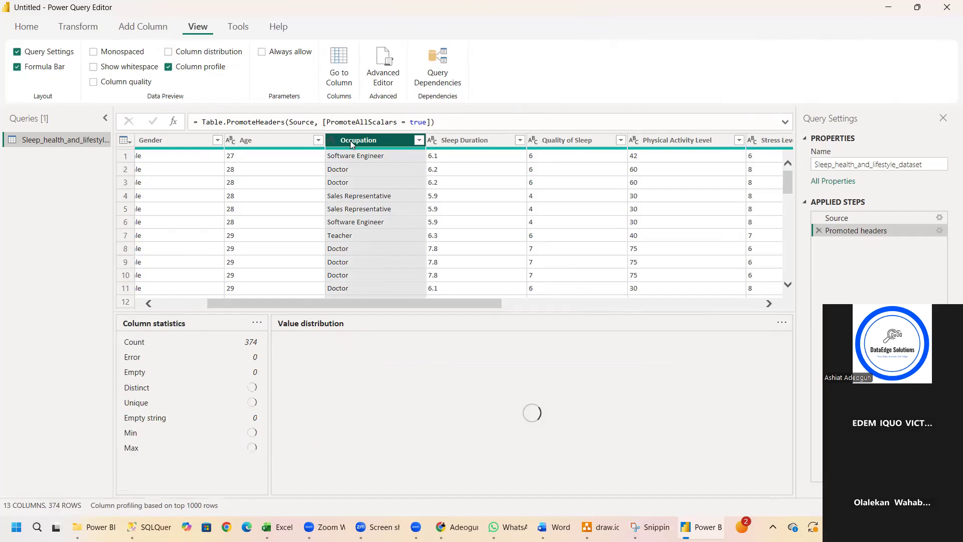
{"action": "mouse_move", "coordinate": [391, 423]}
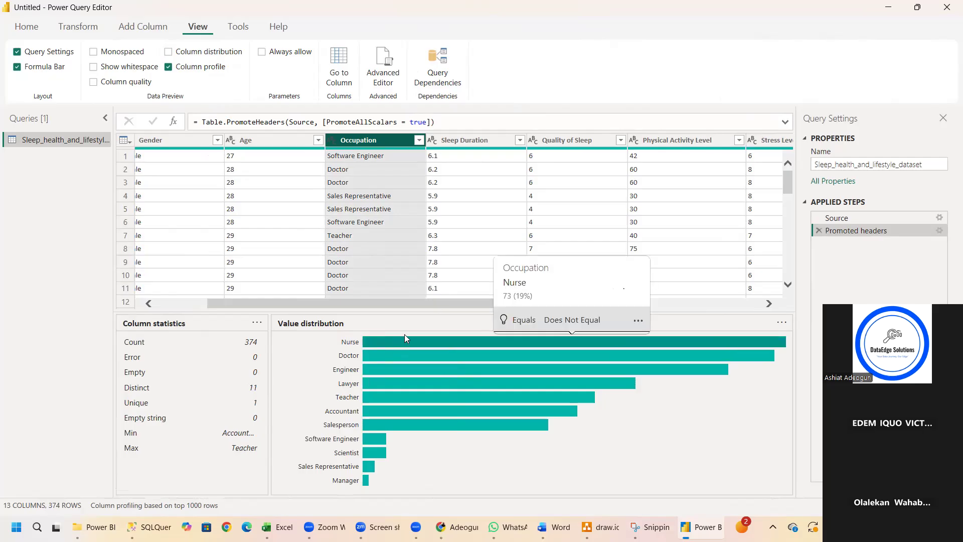
{"action": "mouse_move", "coordinate": [397, 343]}
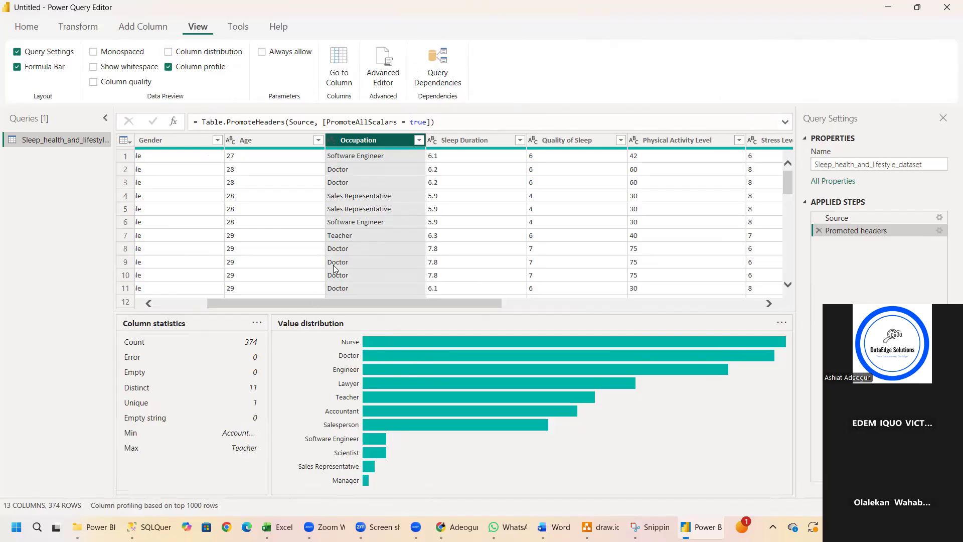
{"action": "left_click", "coordinate": [465, 140]}
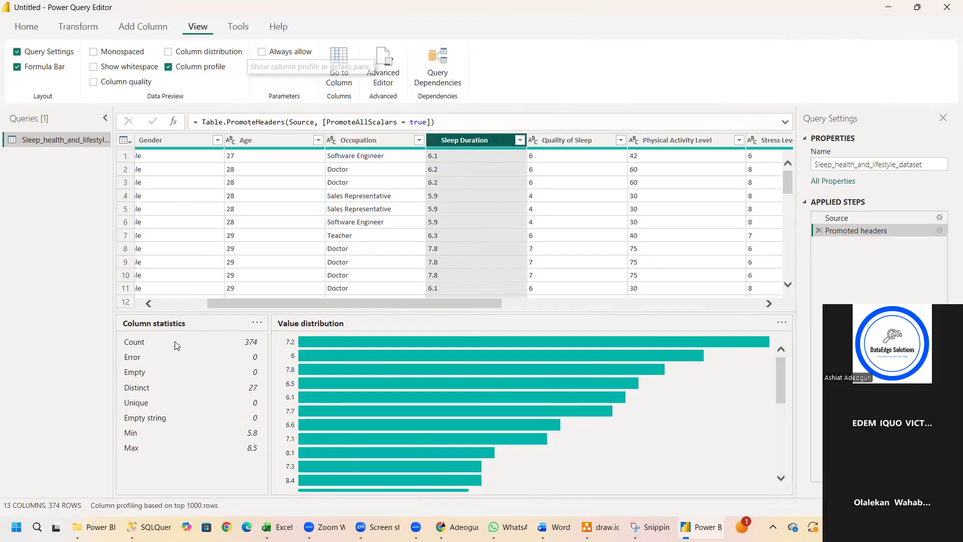
{"action": "left_click", "coordinate": [168, 66]}
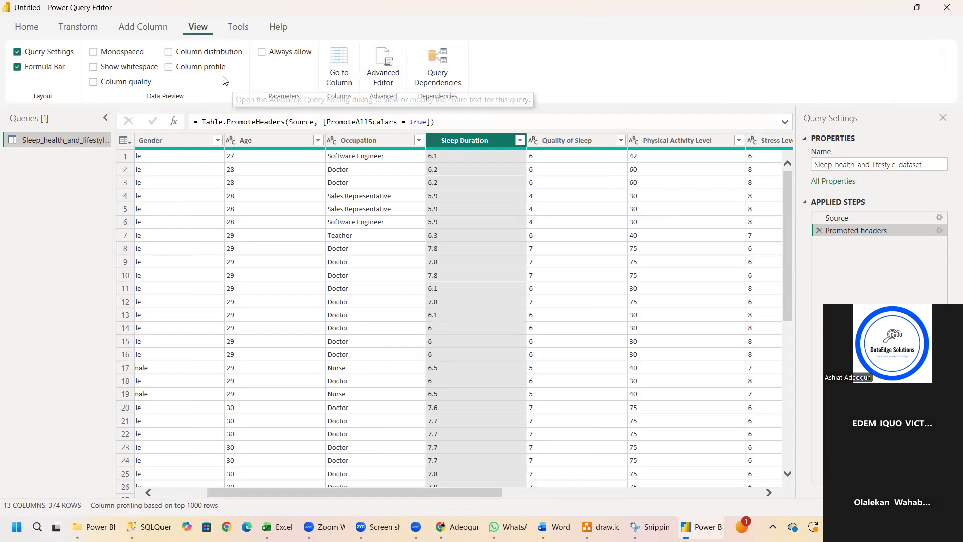
Close the query editor and apply the pending query changes to the report.
{"action": "left_click", "coordinate": [31, 28]}
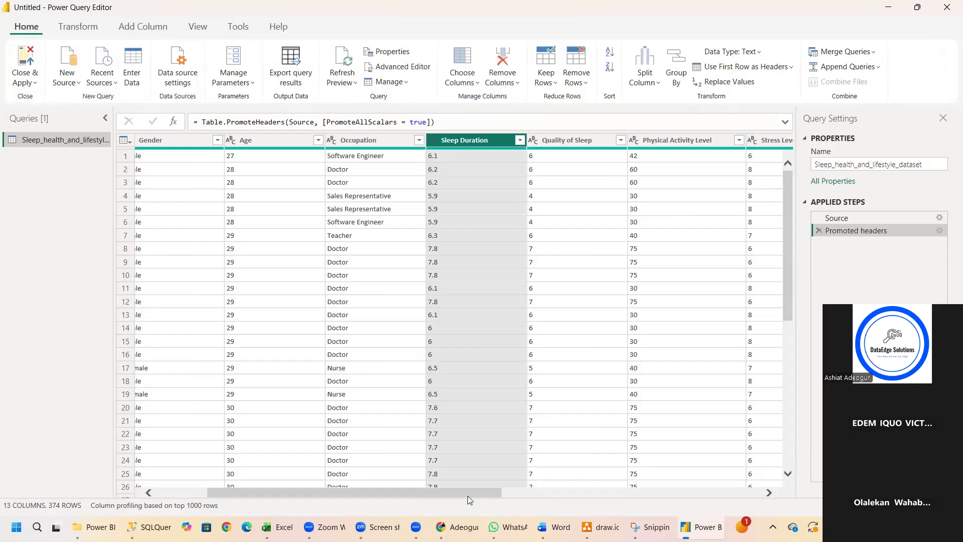
{"action": "left_click_drag", "start_coordinate": [468, 496], "coordinate": [727, 495]}
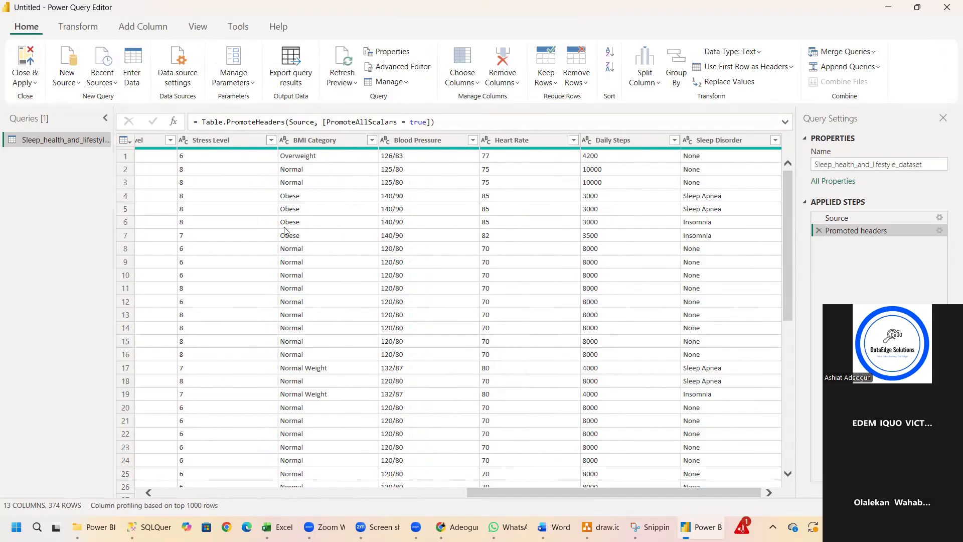
{"action": "left_click", "coordinate": [22, 81]}
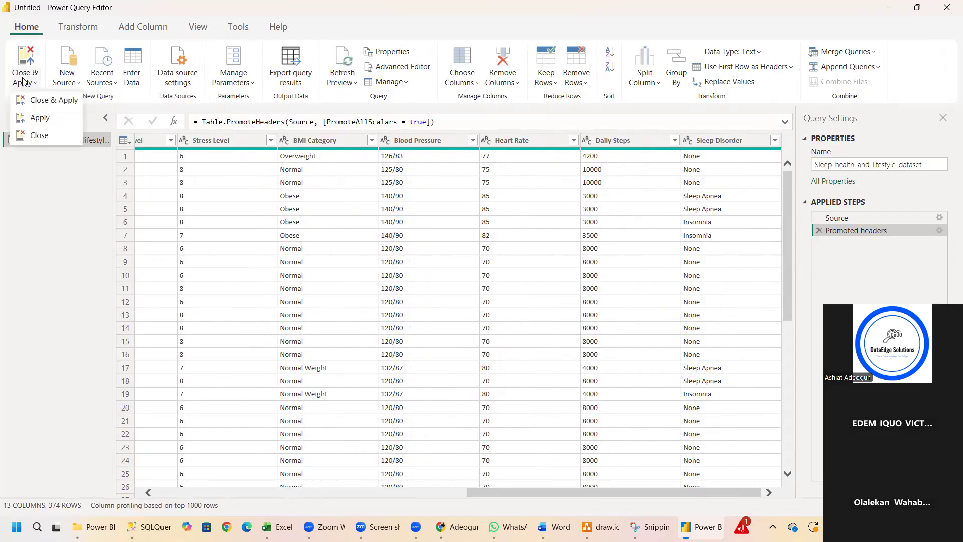
{"action": "left_click", "coordinate": [34, 104]}
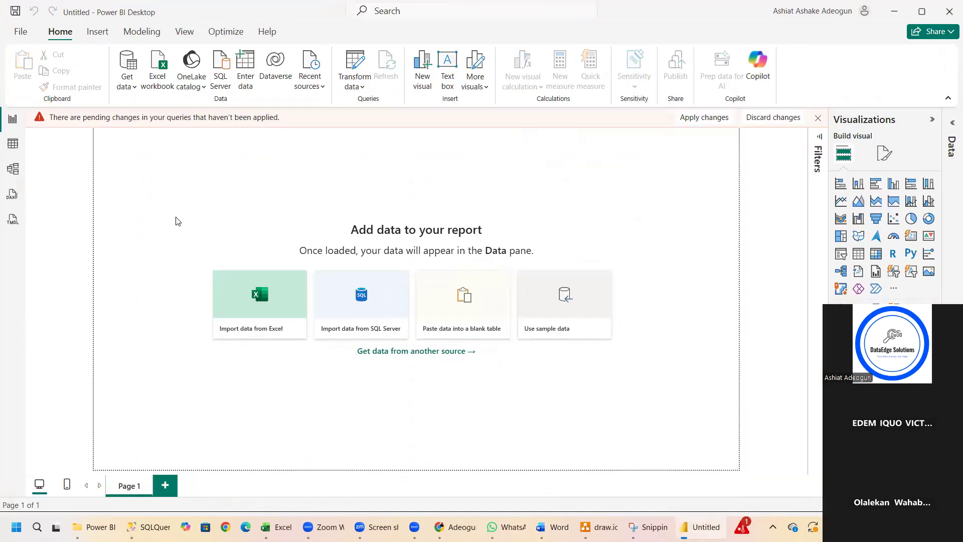
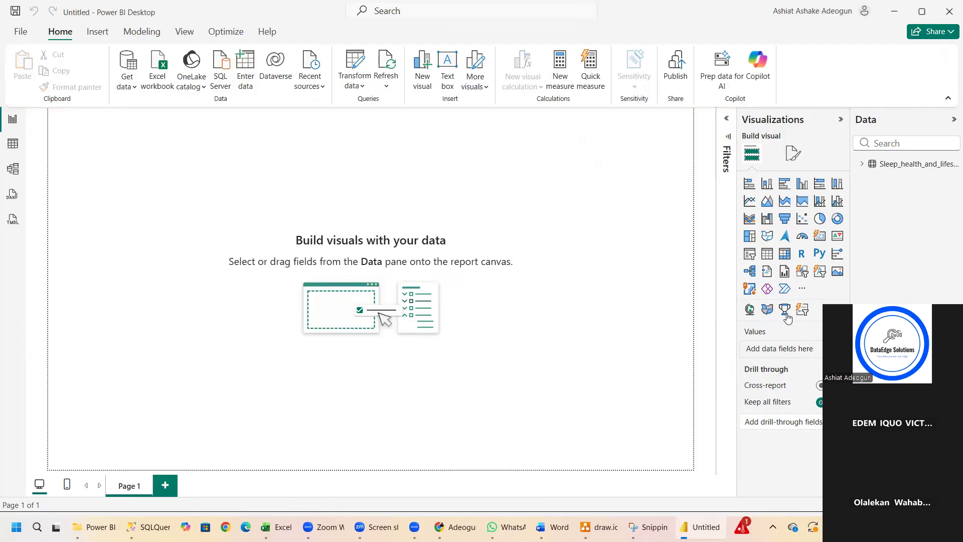
Switch to WhatsApp, send the meeting invitation link with its embedded passcode to the DataEdge group, and return to Power BI Desktop.
{"action": "left_click_drag", "start_coordinate": [897, 298], "coordinate": [636, 136]}
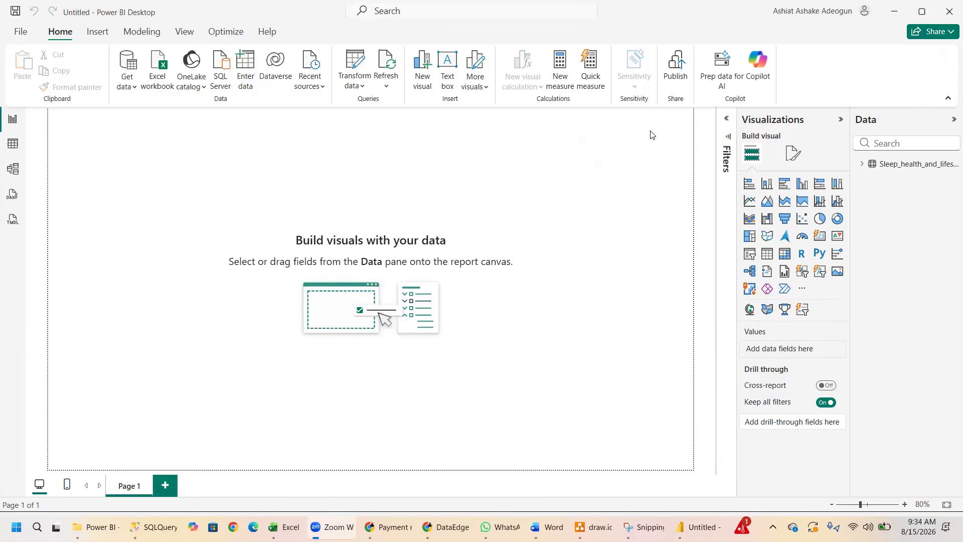
{"action": "mouse_move", "coordinate": [357, 524]}
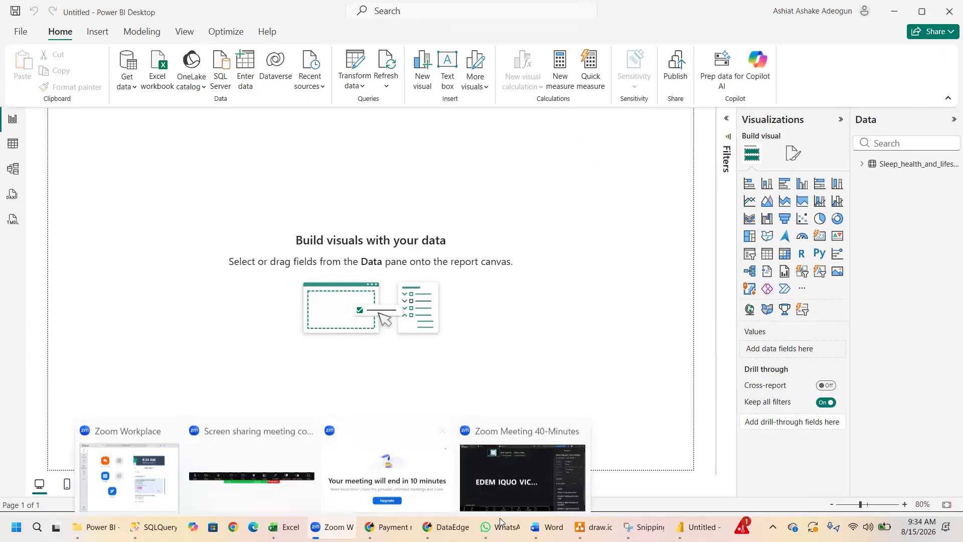
{"action": "left_click", "coordinate": [500, 527]}
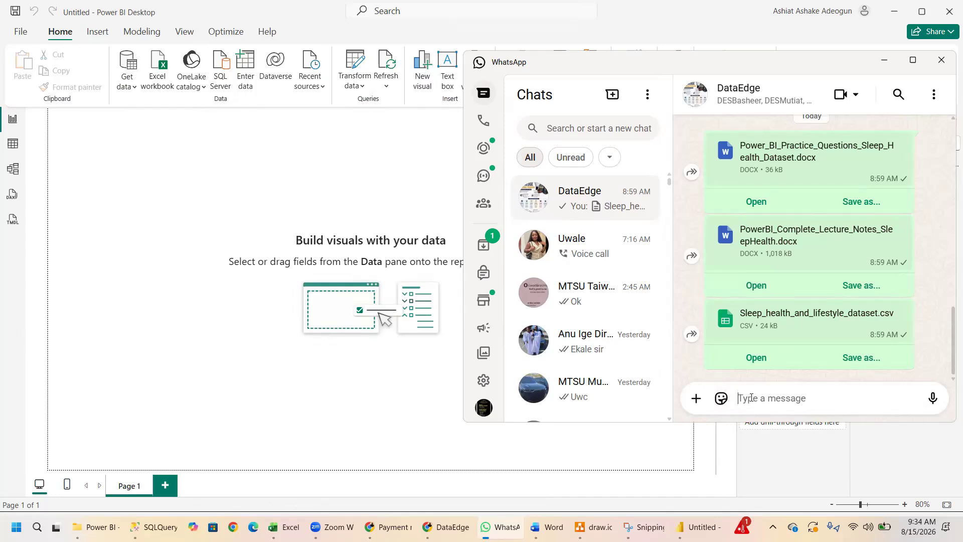
{"action": "key", "text": "ctrl+v"}
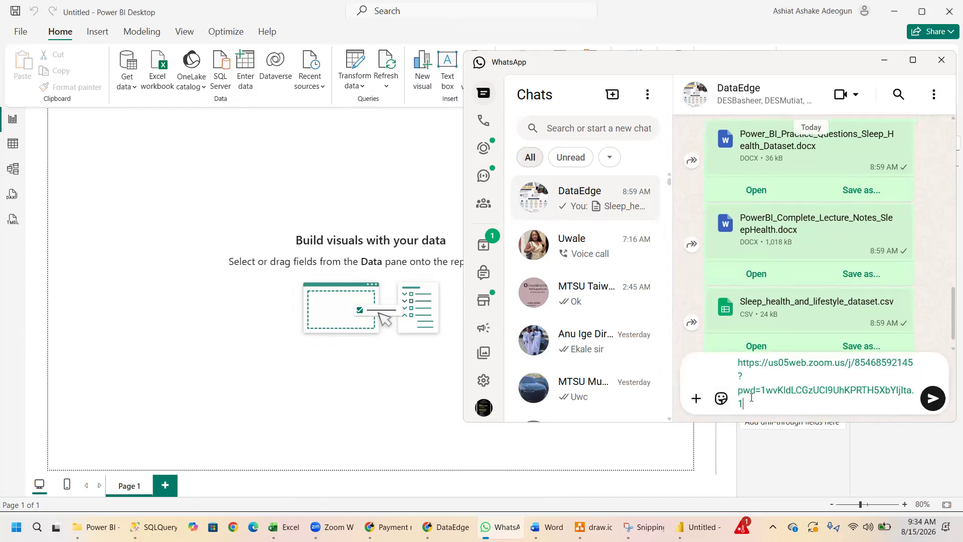
{"action": "key", "text": "Return"}
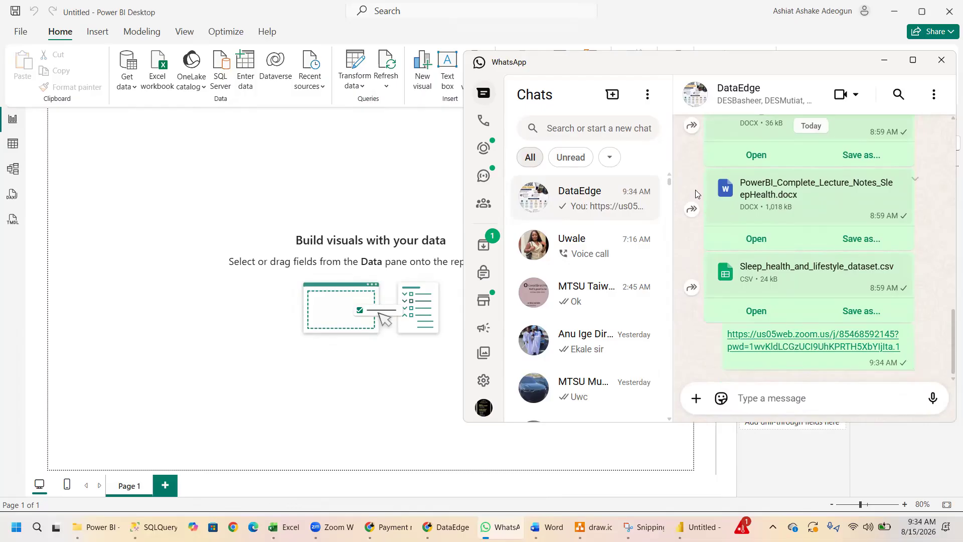
{"action": "left_click", "coordinate": [886, 64]}
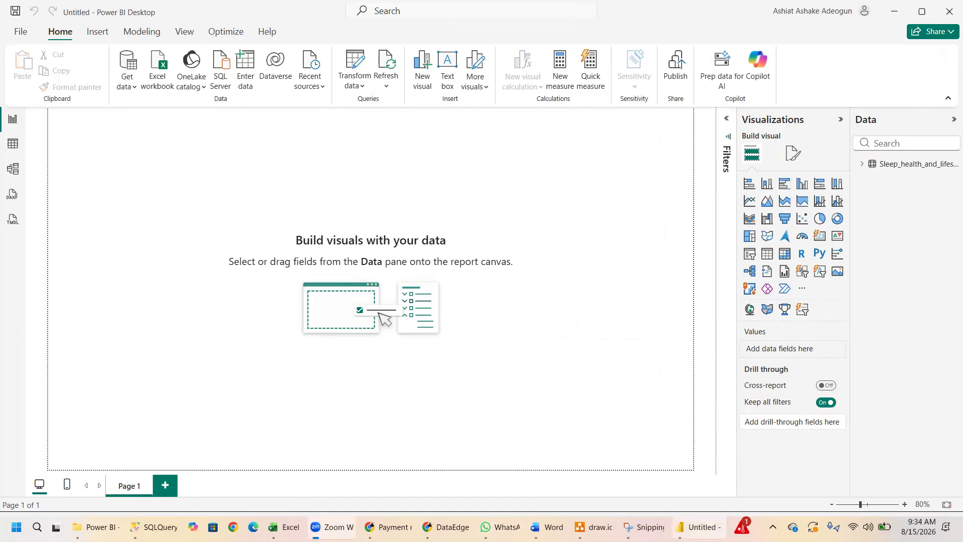
{"action": "left_click", "coordinate": [680, 524]}
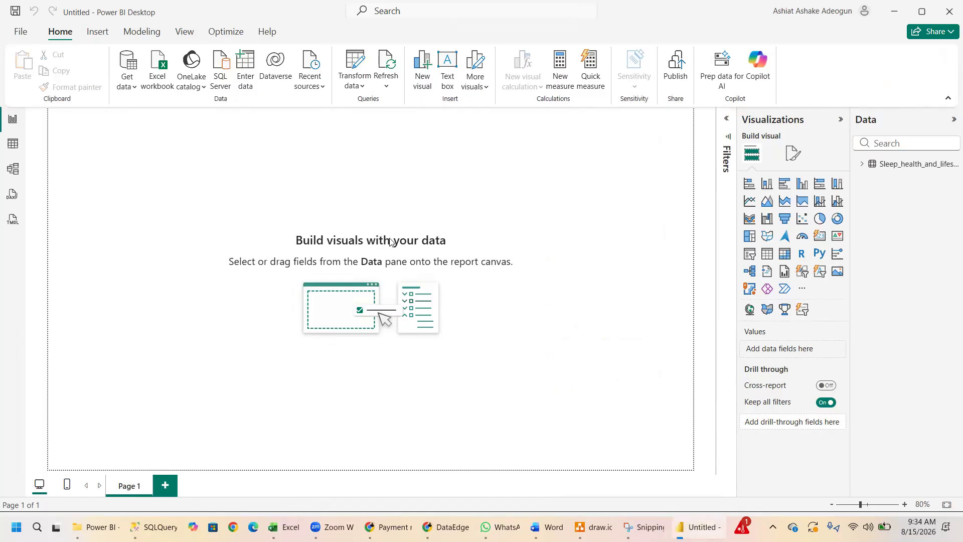
Expand the sleep health table's field list and look through the model view and DAX query view, dismissing the DAX introduction.
{"action": "left_click", "coordinate": [864, 166]}
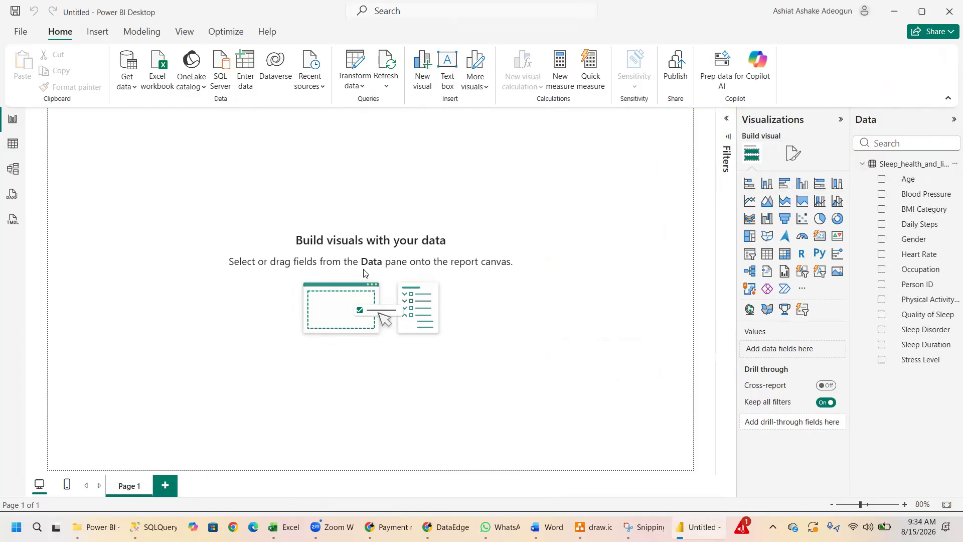
{"action": "left_click", "coordinate": [15, 171]}
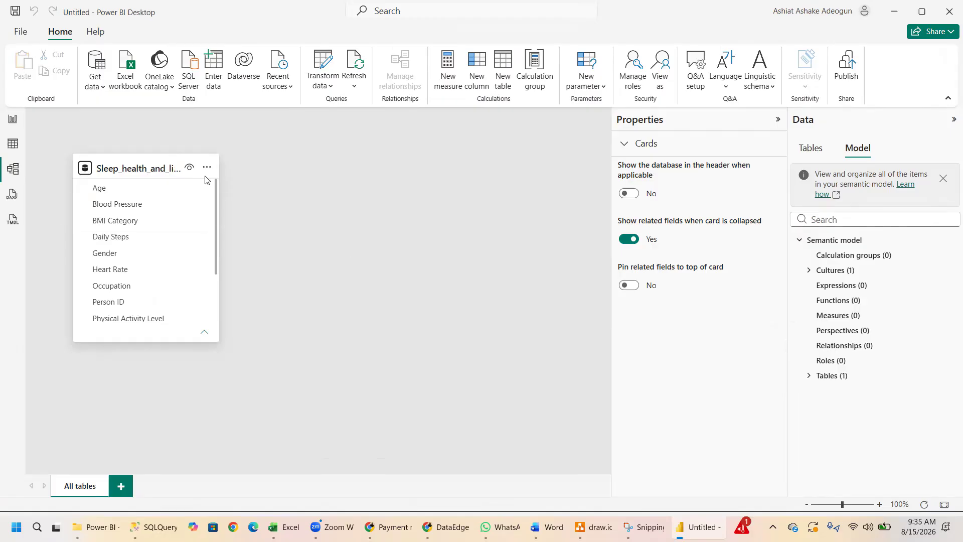
{"action": "left_click", "coordinate": [13, 195]}
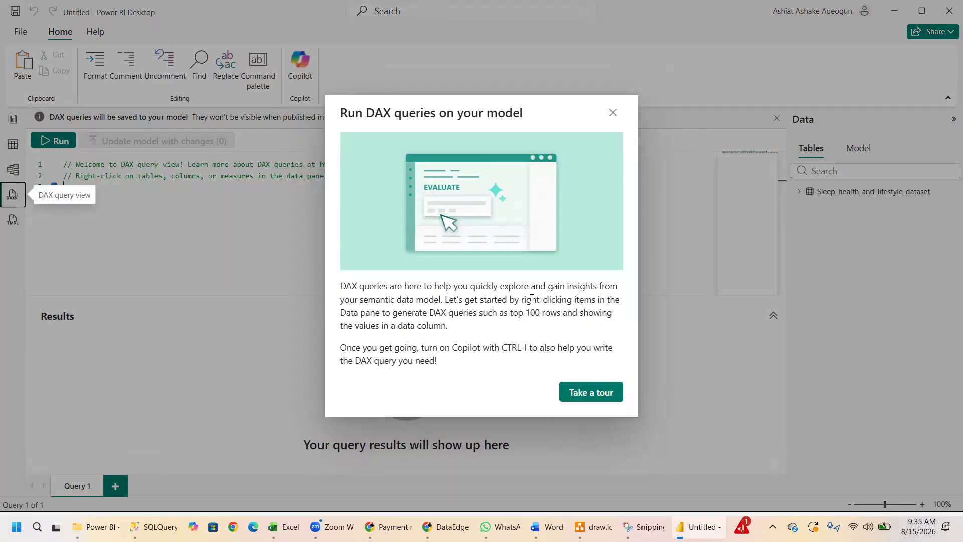
{"action": "left_click", "coordinate": [613, 115]}
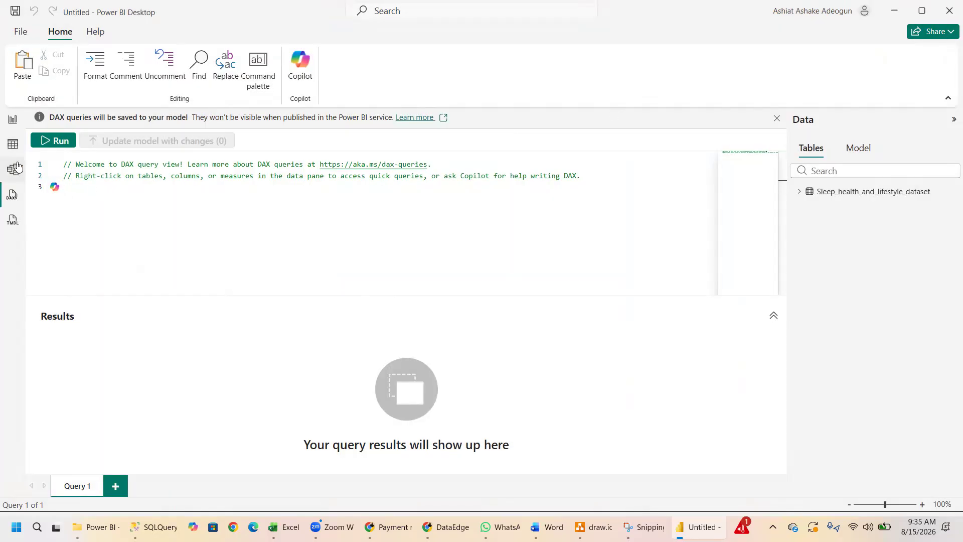
Examine the sleep health records across all columns in the table view and return to the report view.
{"action": "left_click", "coordinate": [13, 145]}
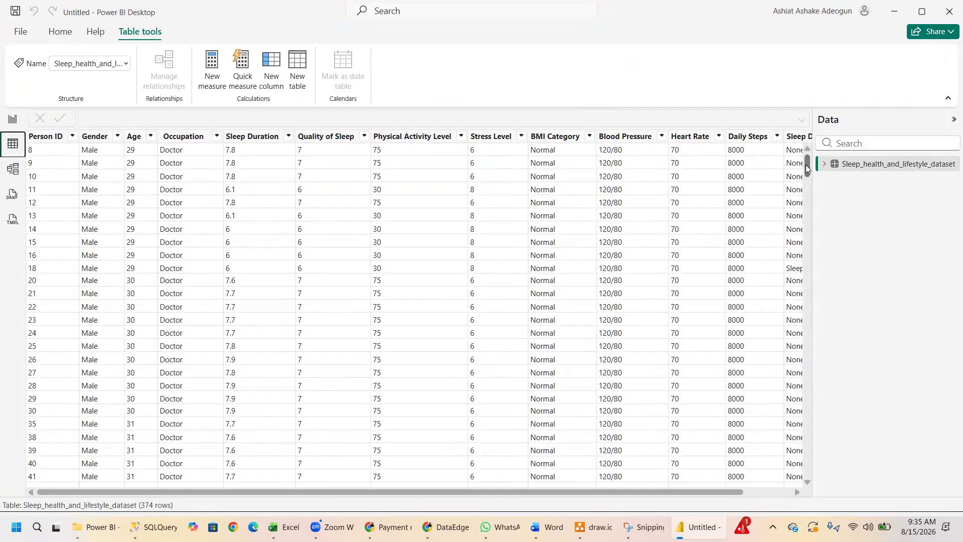
{"action": "left_click_drag", "start_coordinate": [806, 165], "coordinate": [805, 154]}
{"action": "left_click_drag", "start_coordinate": [430, 492], "coordinate": [484, 445]}
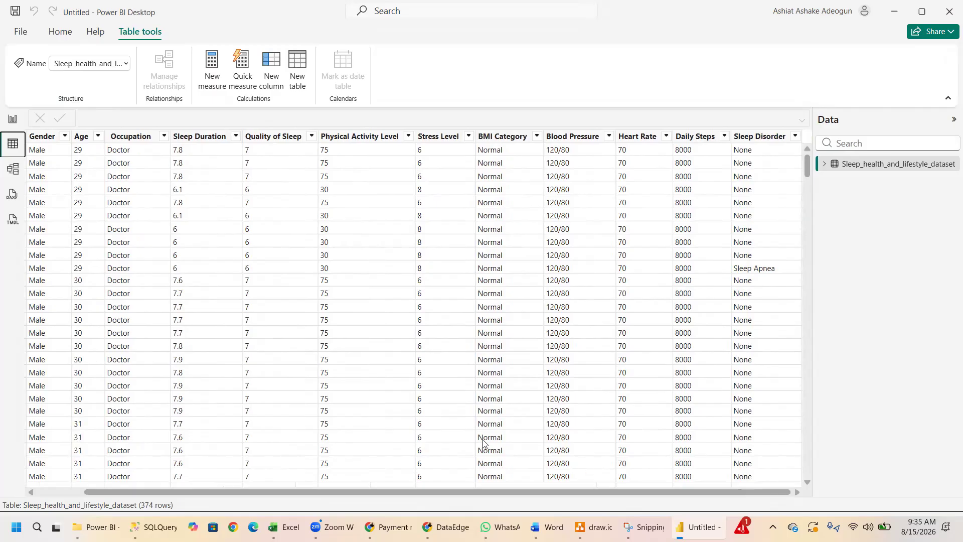
{"action": "left_click", "coordinate": [13, 119]}
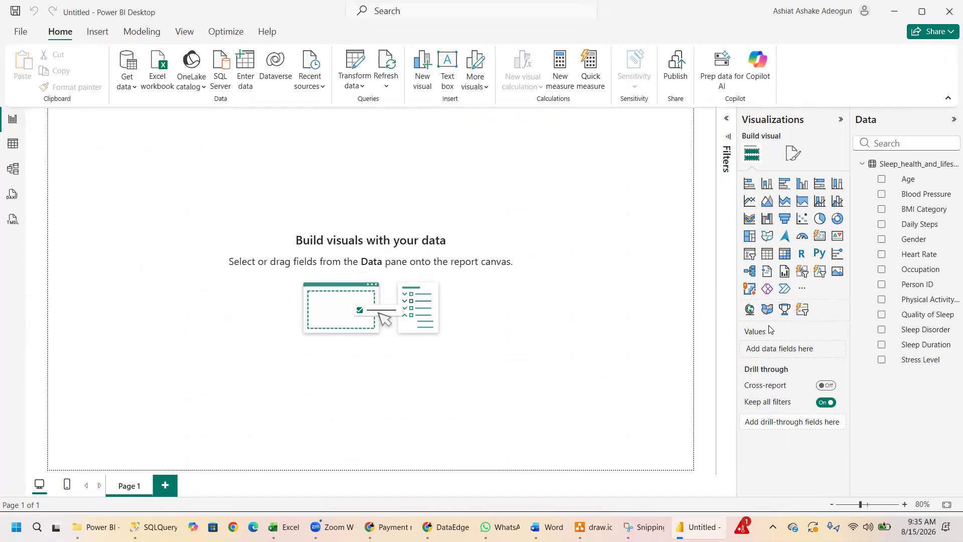
View the gallery of additional Power BI visuals and close it.
{"action": "left_click", "coordinate": [801, 290]}
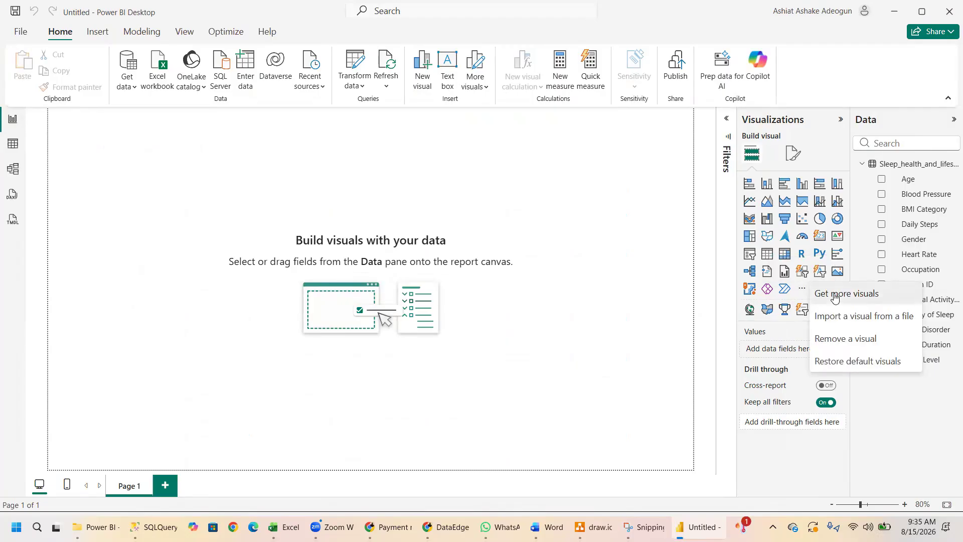
{"action": "left_click", "coordinate": [835, 296]}
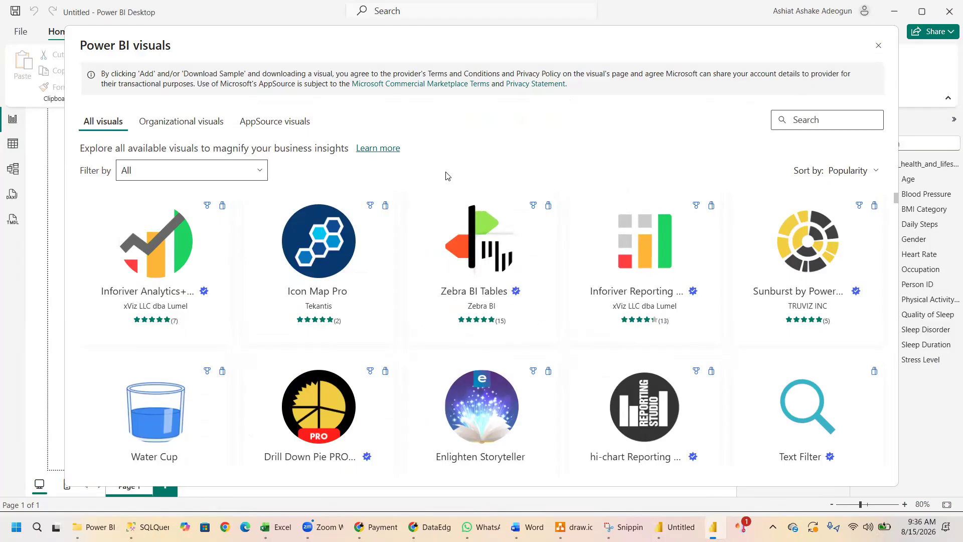
{"action": "left_click", "coordinate": [878, 45]}
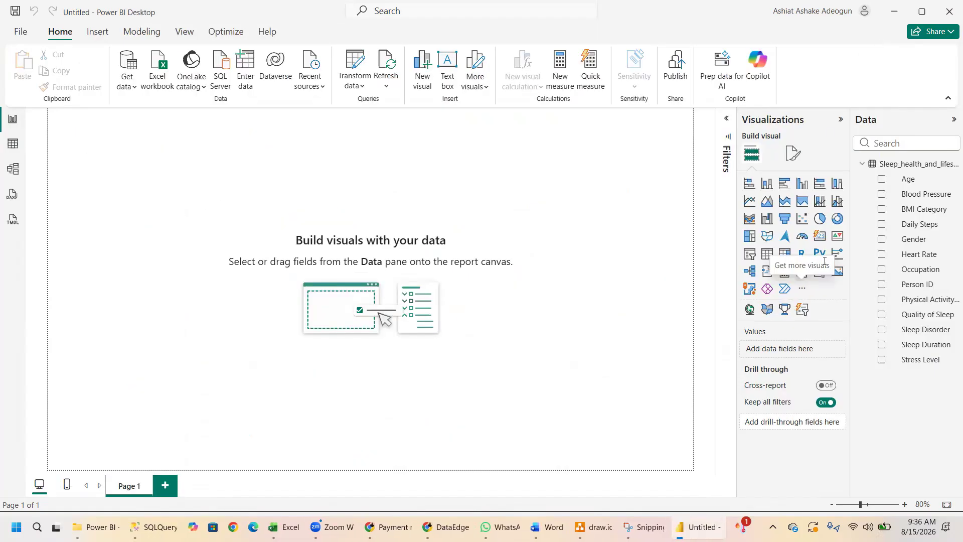